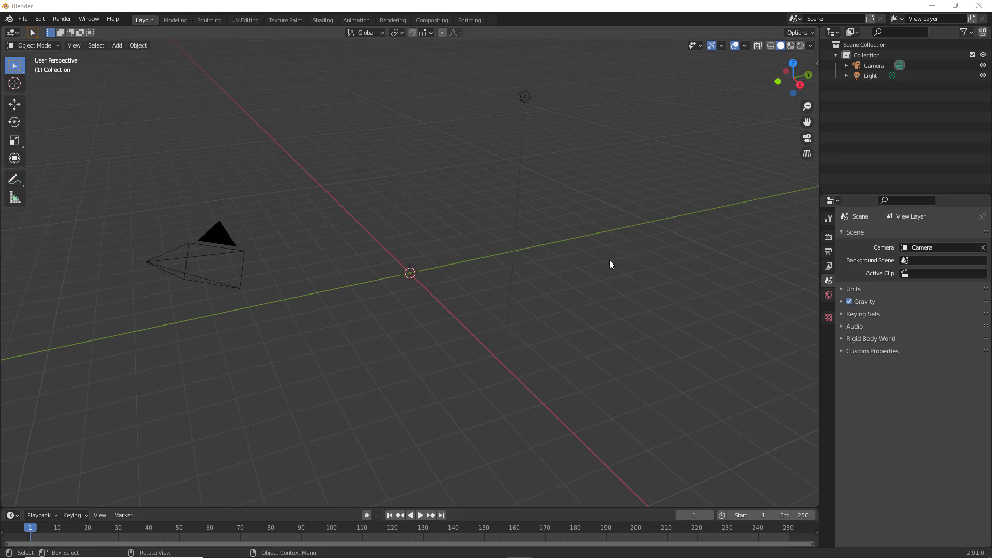
Step: Add a cylinder and scale it down to a thin 0.133 × 0.133 × 0.012 disc
key(shift+a)
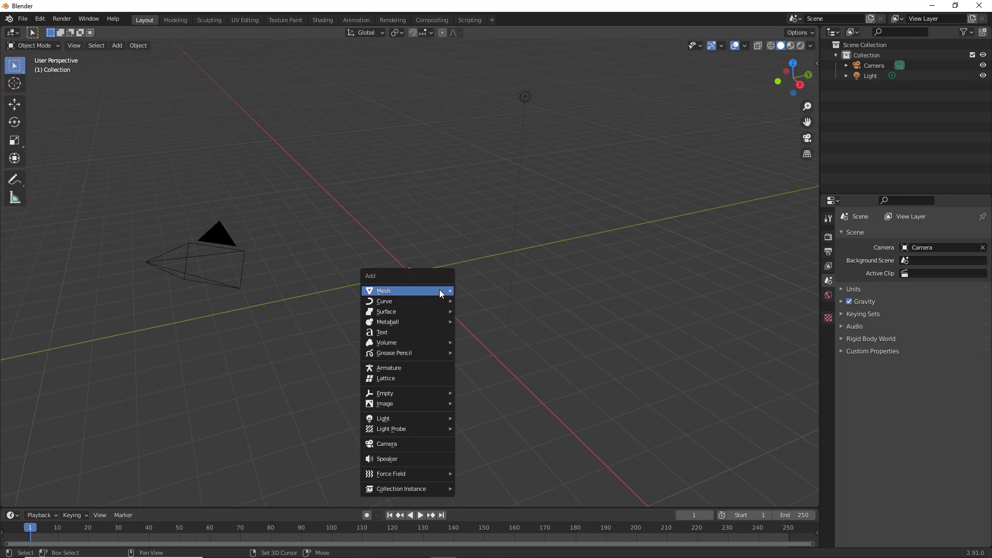
mouse_move(439, 289)
click(498, 342)
key(shift+space)
key(s)
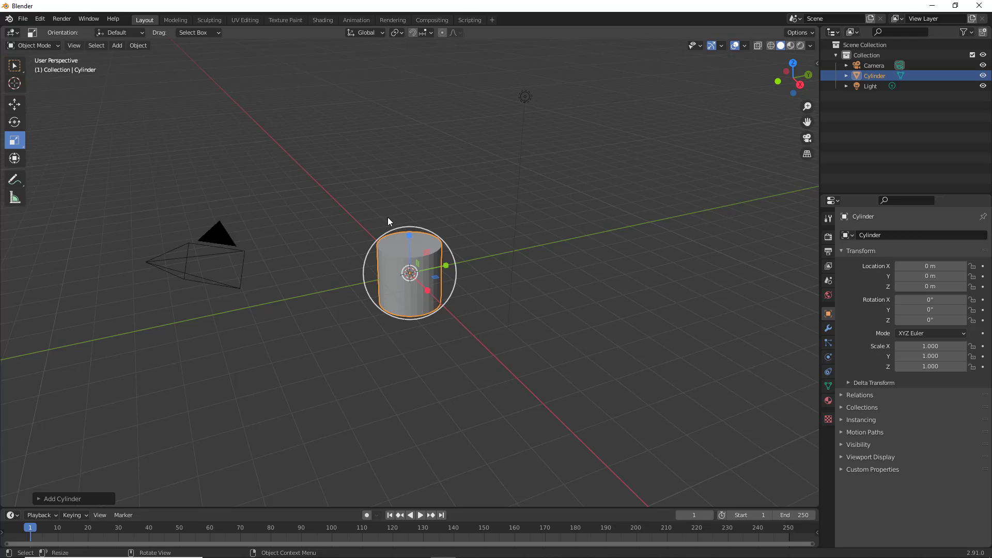
drag(410, 236, 526, 260)
scroll(527, 264, up, 5)
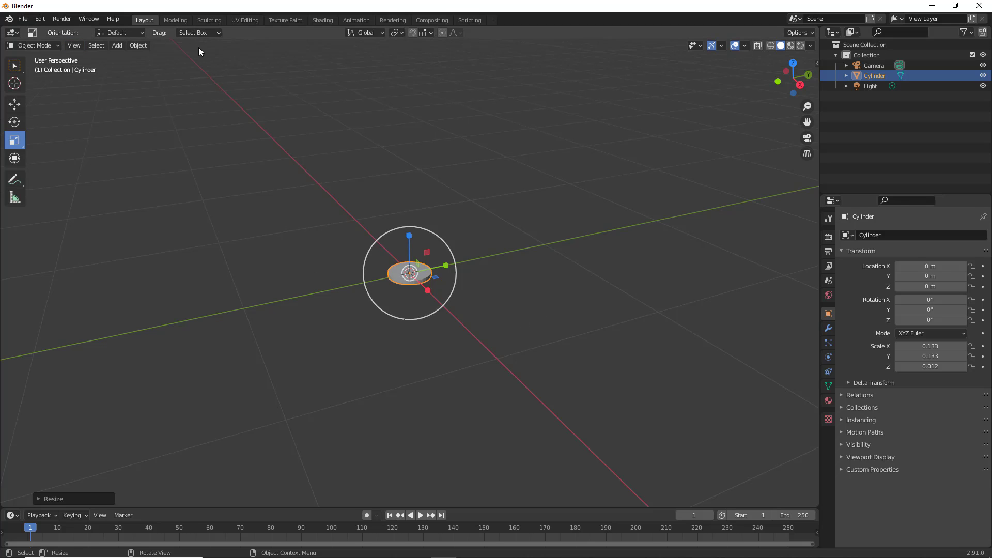
Step: Switch to the UV Editing workspace and export the disc as untitled.fbx to Documents
click(244, 20)
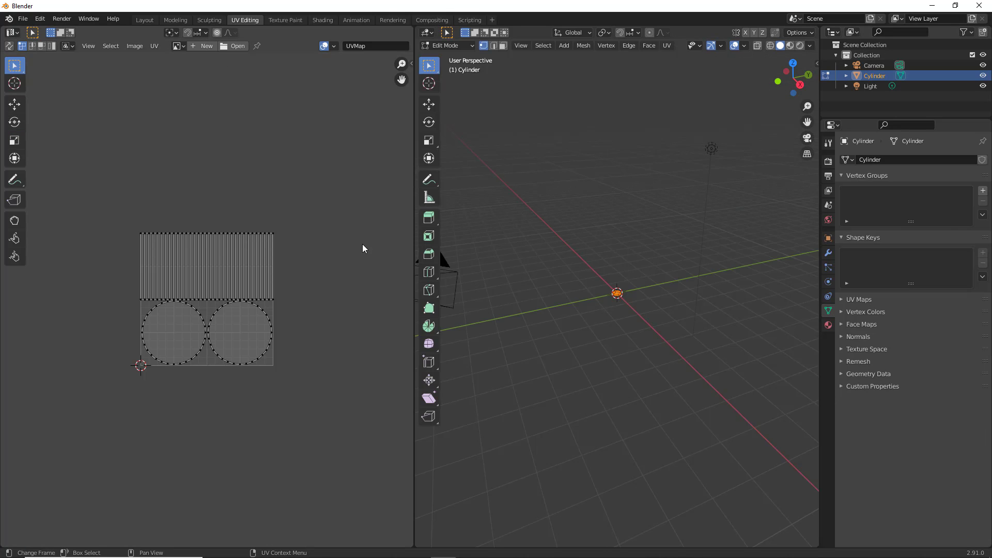
scroll(212, 353, up, 3)
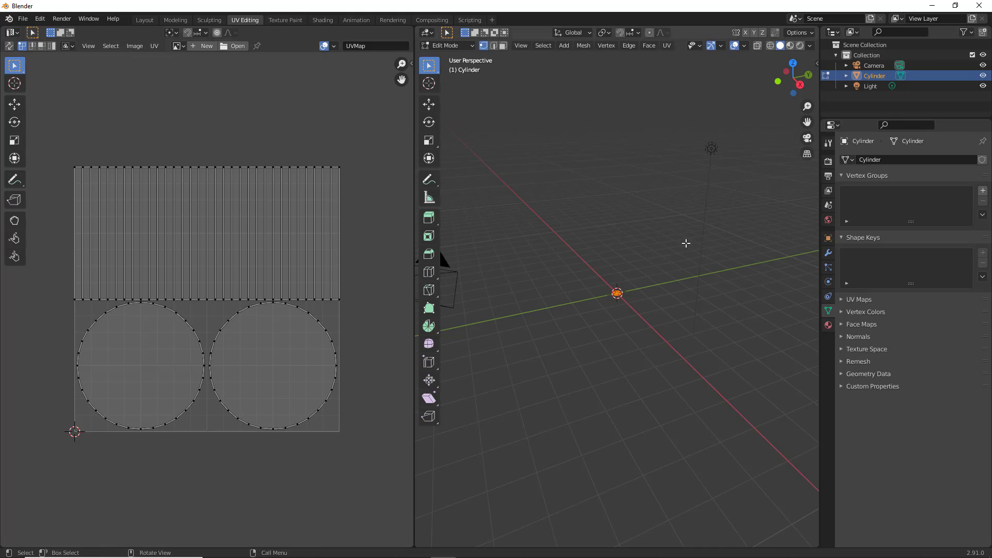
click(23, 18)
mouse_move(61, 169)
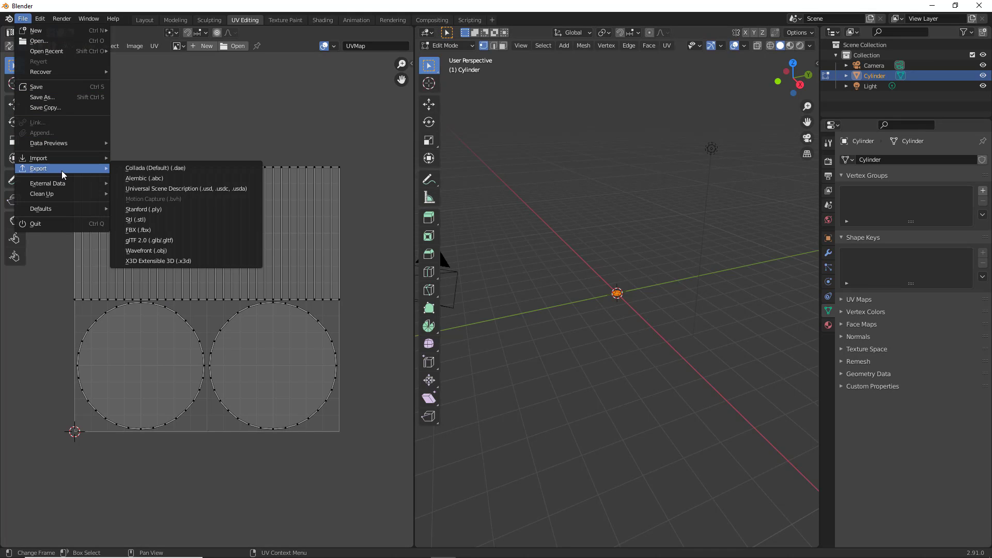
click(186, 230)
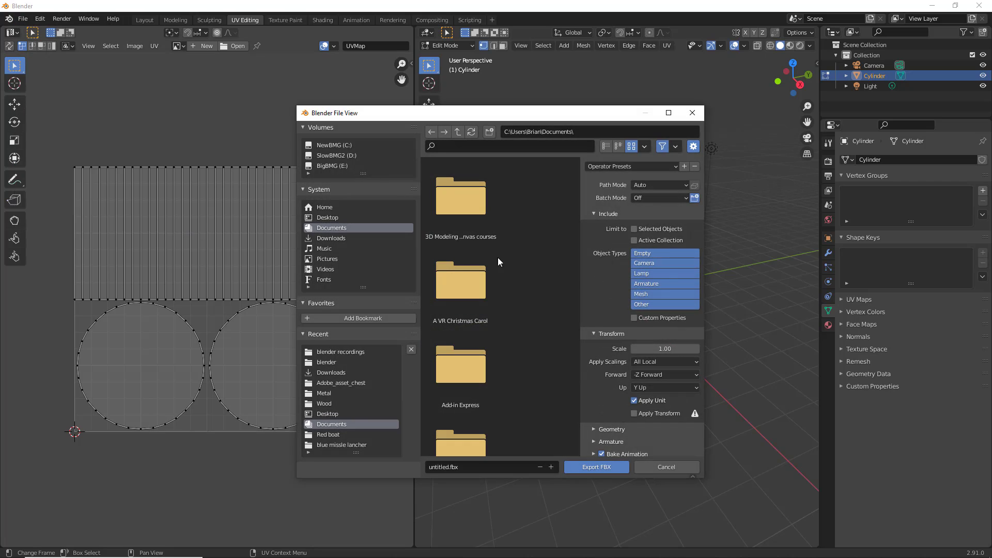
click(617, 467)
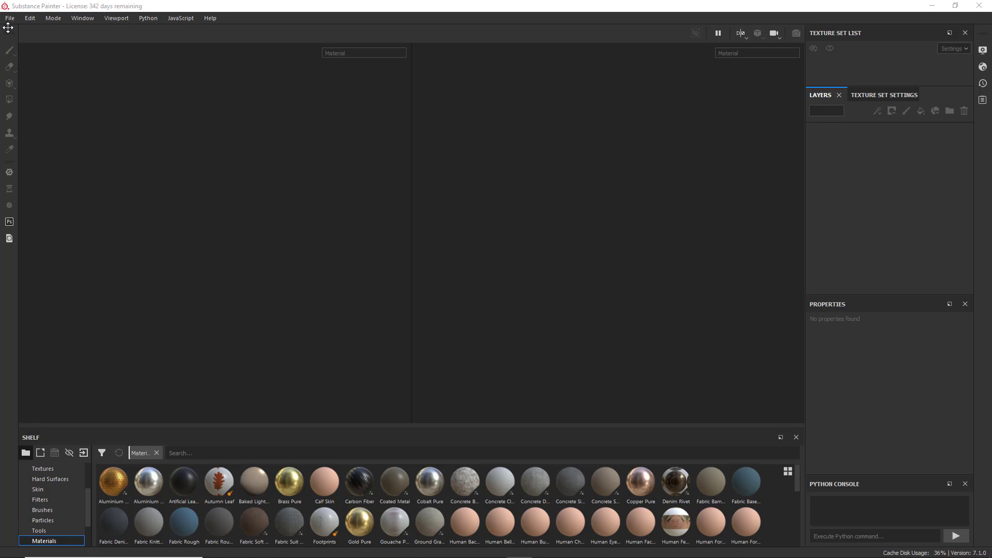
Step: Create a new project from Documents/untitled.fbx with the Adobe Dimension template at 1024 resolution
click(9, 18)
click(95, 48)
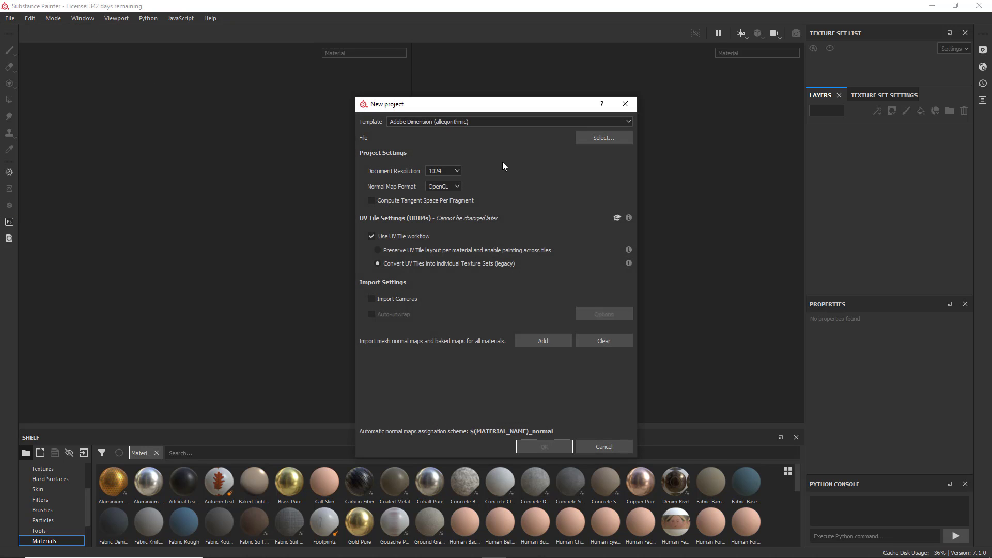
click(619, 140)
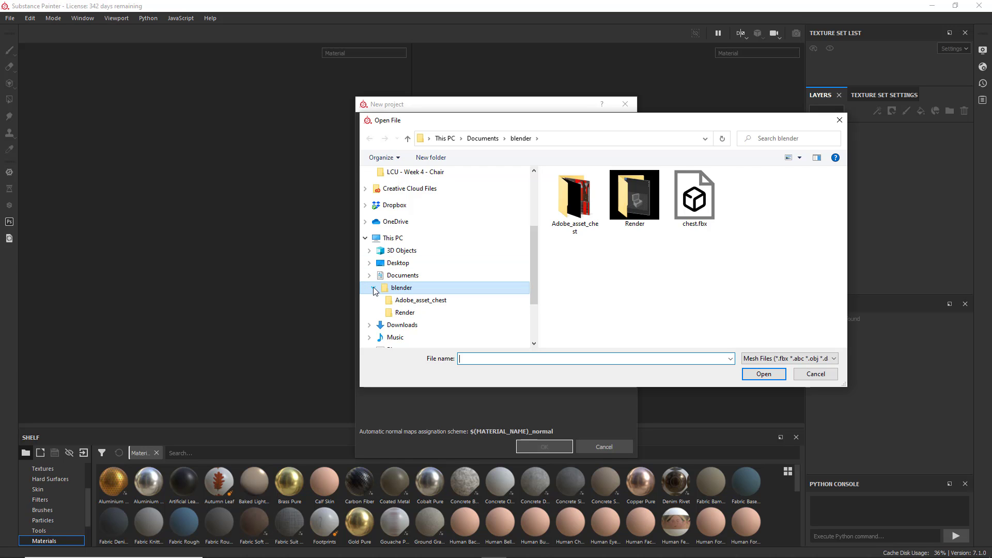
click(398, 276)
scroll(636, 271, down, 10)
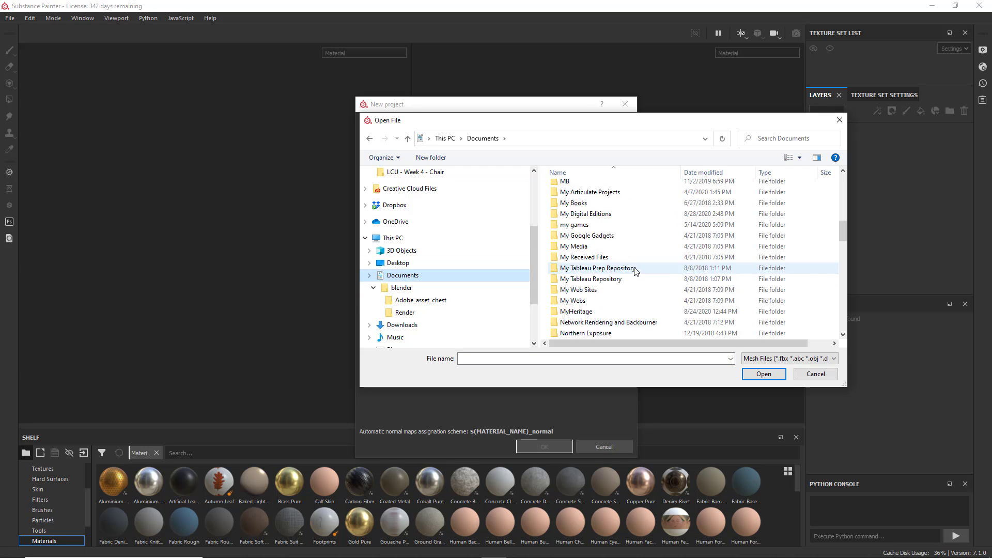
scroll(636, 272, down, 15)
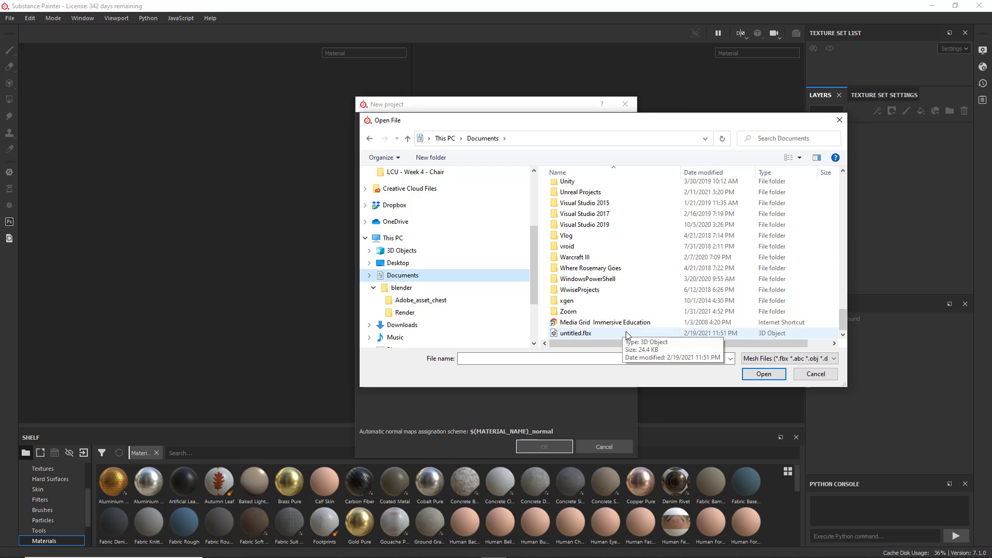
click(627, 334)
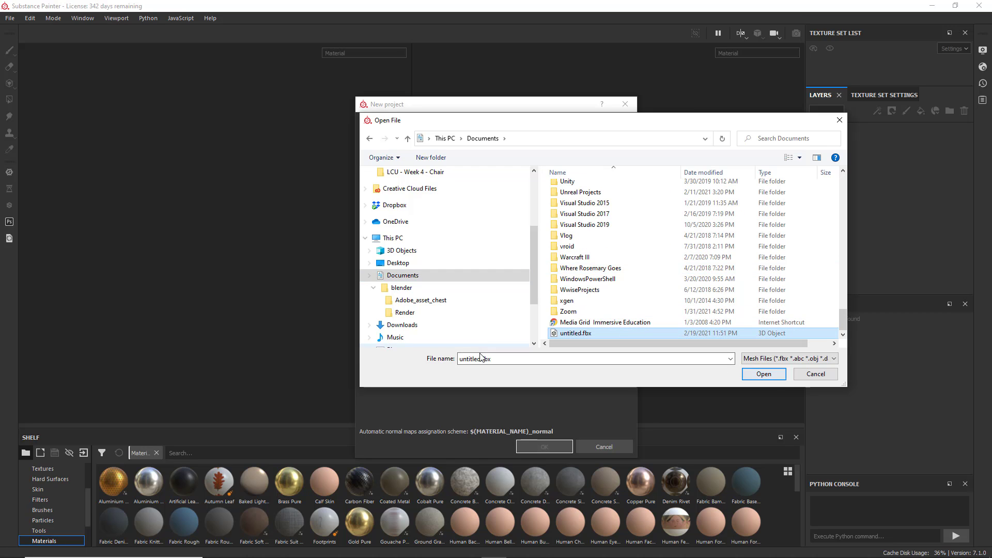
click(764, 373)
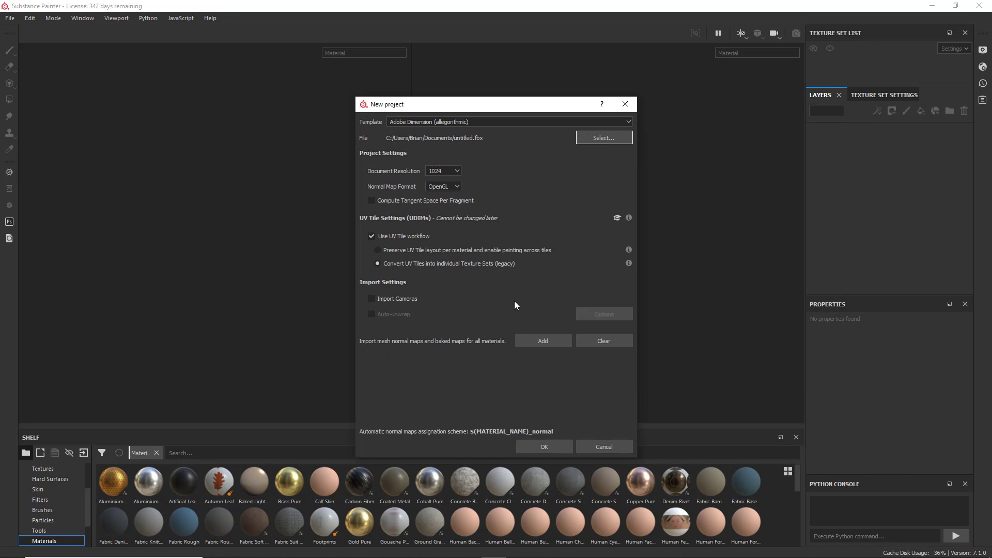
click(544, 447)
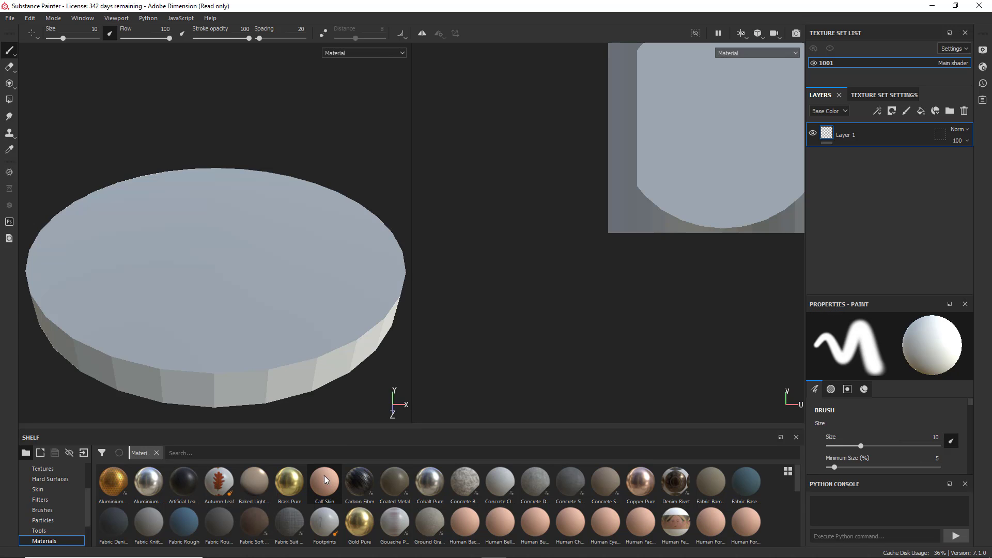
Step: Load Gold Pure on Layer 1, set brush size 93.78, and paint over the coin
scroll(274, 310, up, 2)
scroll(281, 318, down, 3)
scroll(281, 317, down, 1)
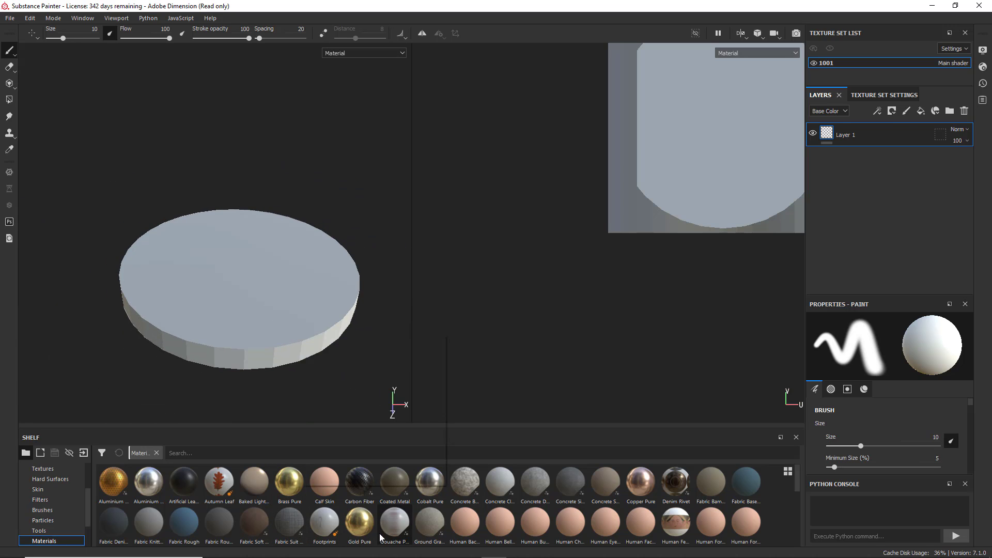
click(360, 524)
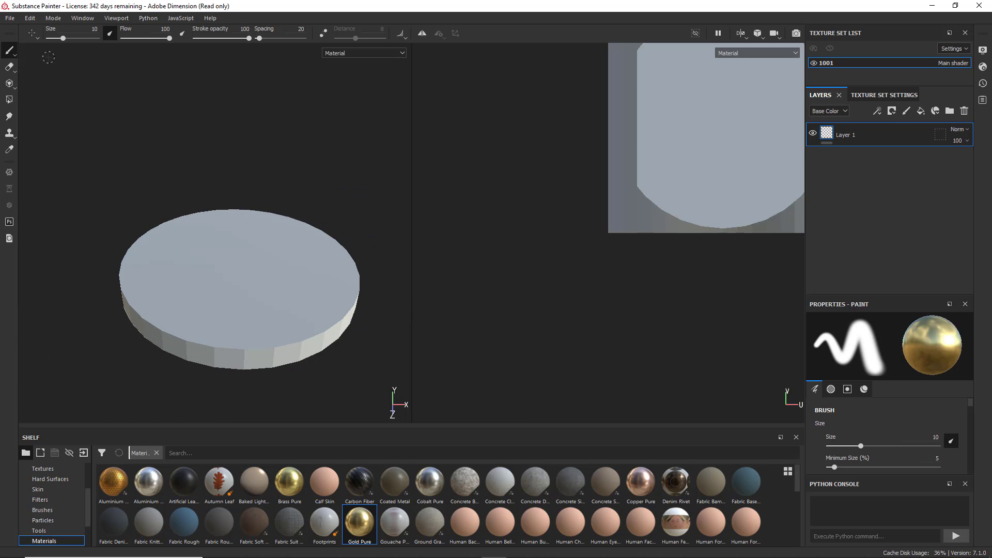
drag(63, 38, 96, 38)
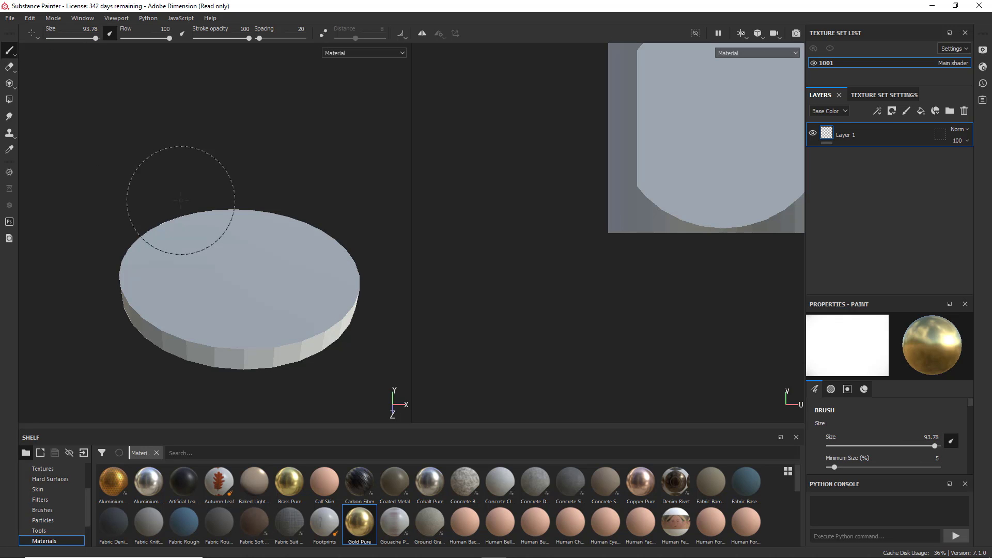
mouse_move(181, 200)
mouse_down()
mouse_move(171, 258)
mouse_move(229, 225)
mouse_move(282, 226)
mouse_move(274, 296)
mouse_move(299, 340)
mouse_move(235, 316)
mouse_move(297, 325)
mouse_up()
scroll(626, 118, down, 4)
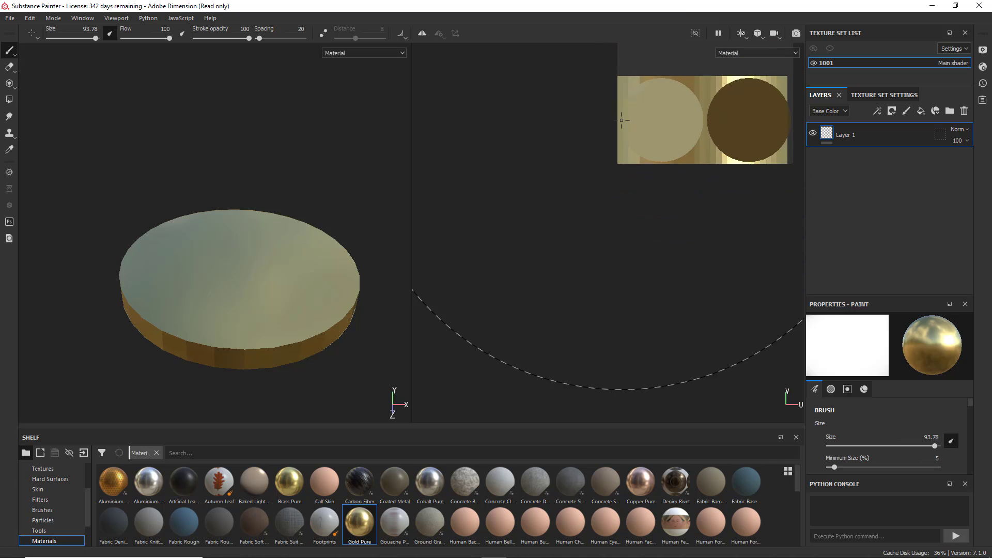
scroll(624, 121, down, 2)
scroll(665, 115, down, 2)
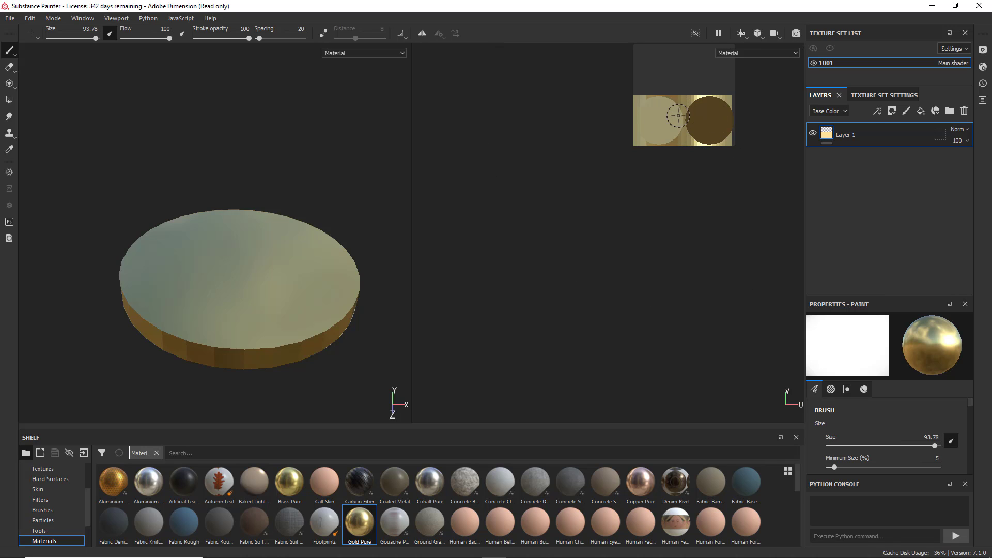
scroll(687, 111, down, 2)
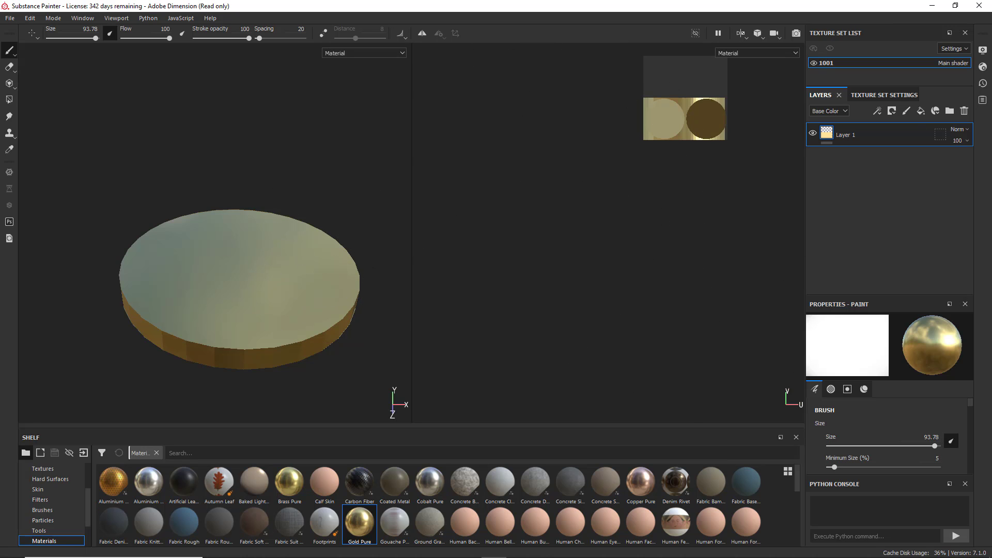
Step: Back in Blender, select the coin's top and bottom cap faces in face mode
key(alt+Tab)
scroll(618, 303, down, 2)
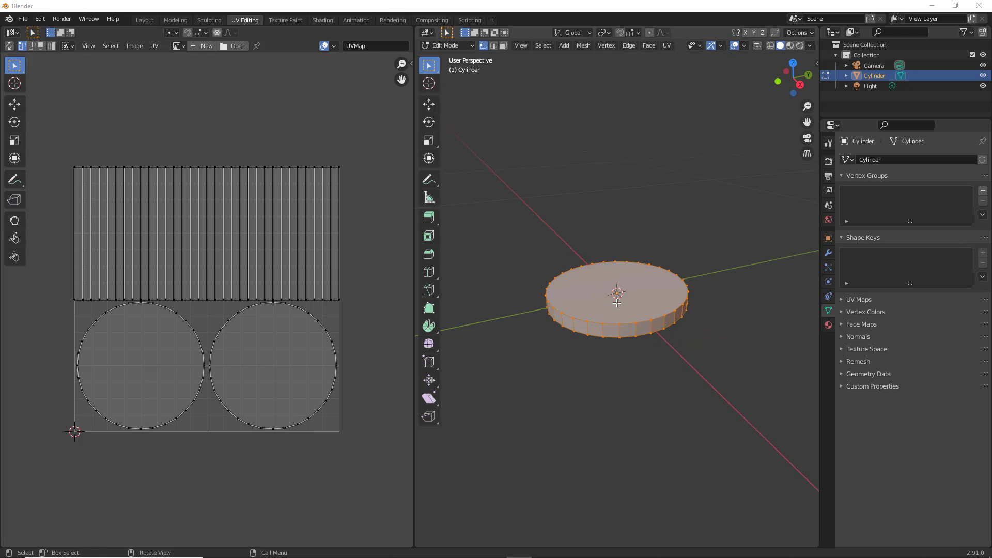
click(505, 46)
click(632, 291)
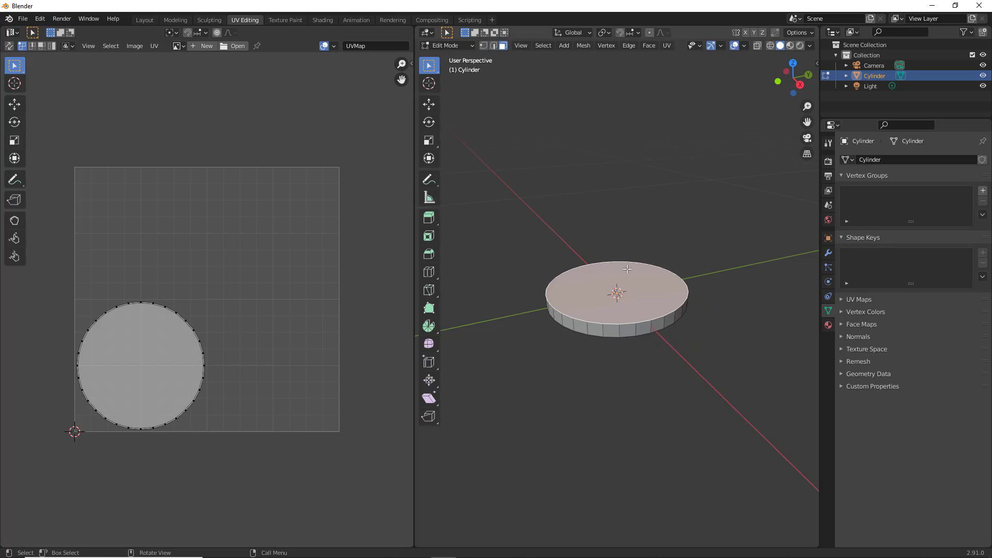
click(497, 47)
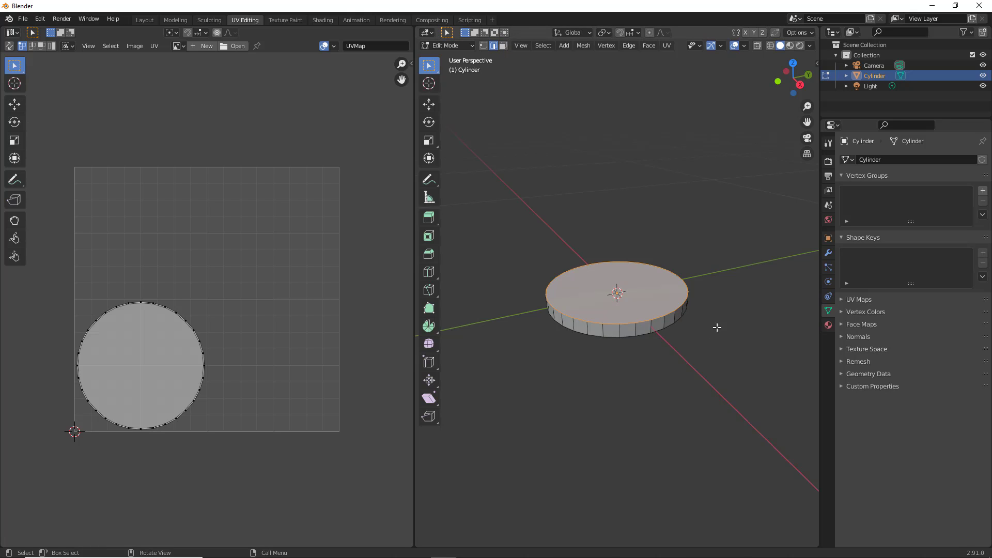
click(505, 47)
middle_drag(715, 344, 703, 372)
click(647, 290)
shift+click(667, 305)
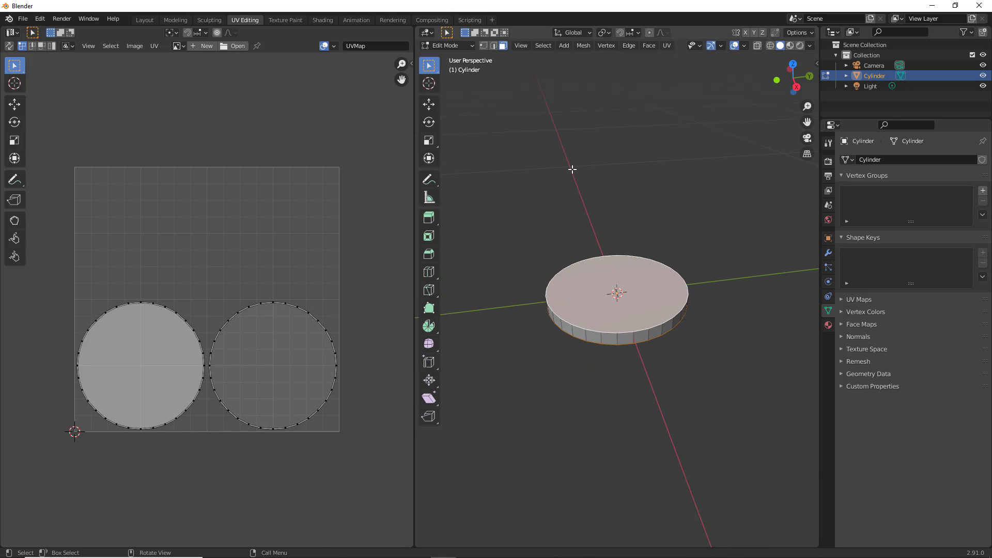
Step: Mark the rim edges and one vertical side edge as UV seams
click(492, 45)
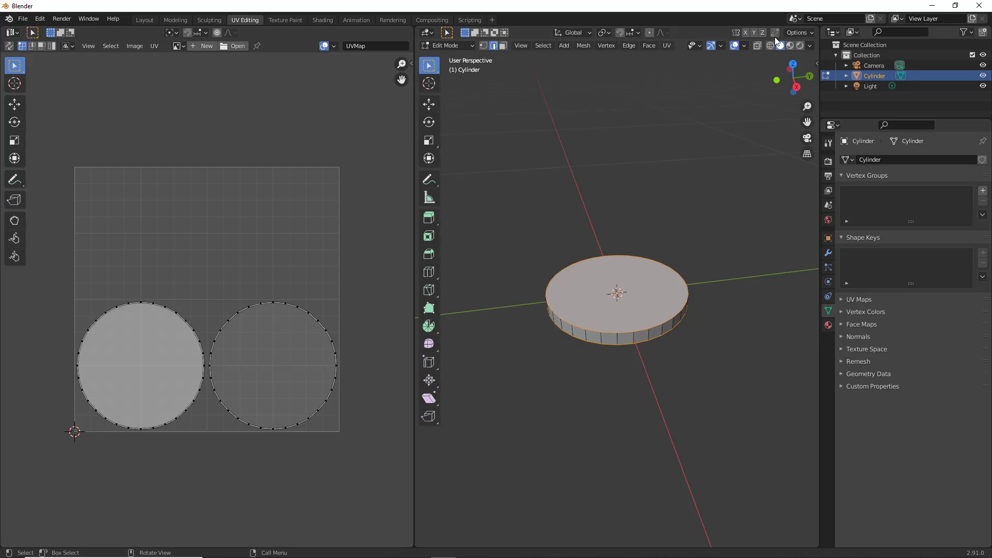
right_click(615, 280)
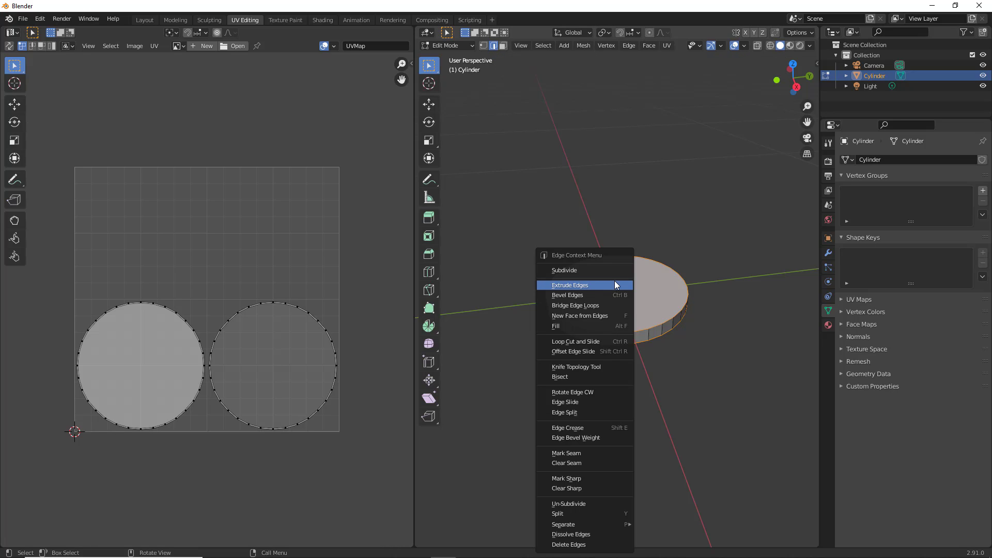
click(584, 453)
middle_drag(648, 277, 610, 317)
click(612, 308)
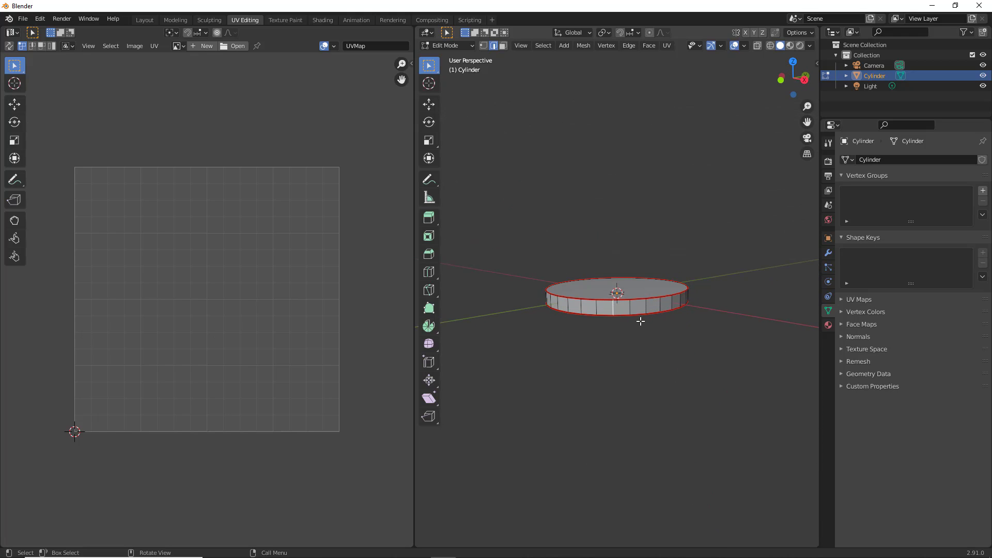
right_click(613, 306)
click(610, 309)
Step: Try Smart UV Project, then select all and unwrap along the seams into strip and caps
middle_drag(713, 334, 644, 346)
click(668, 46)
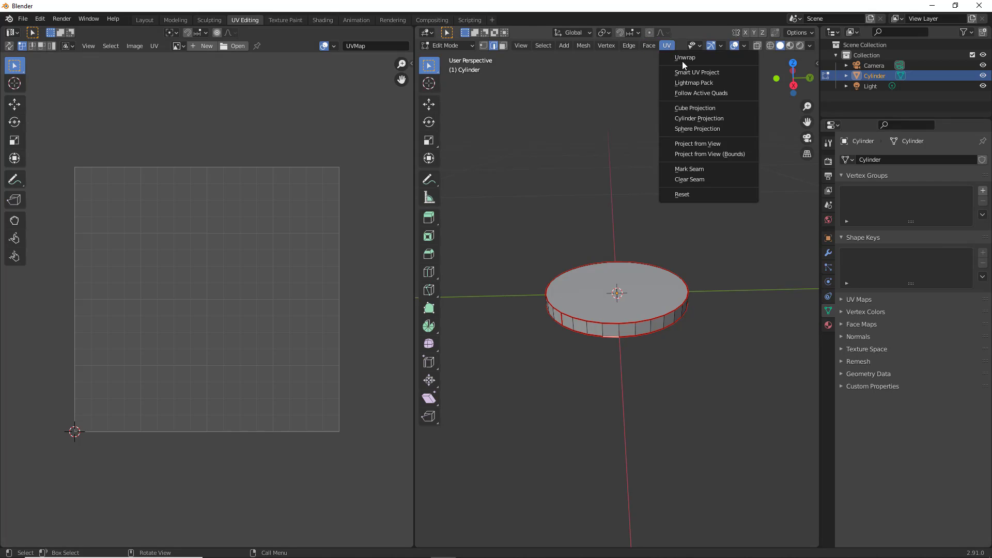
click(687, 72)
click(685, 156)
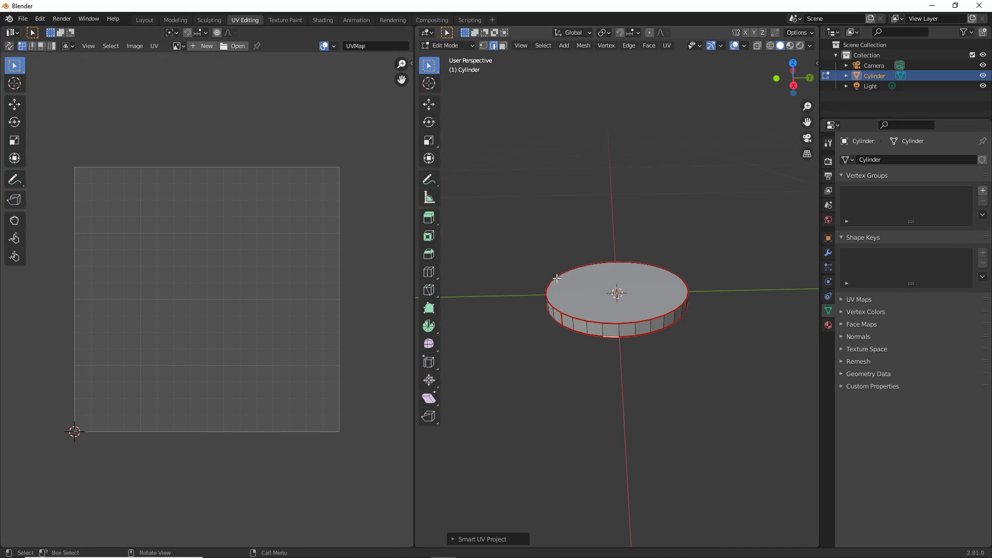
key(a)
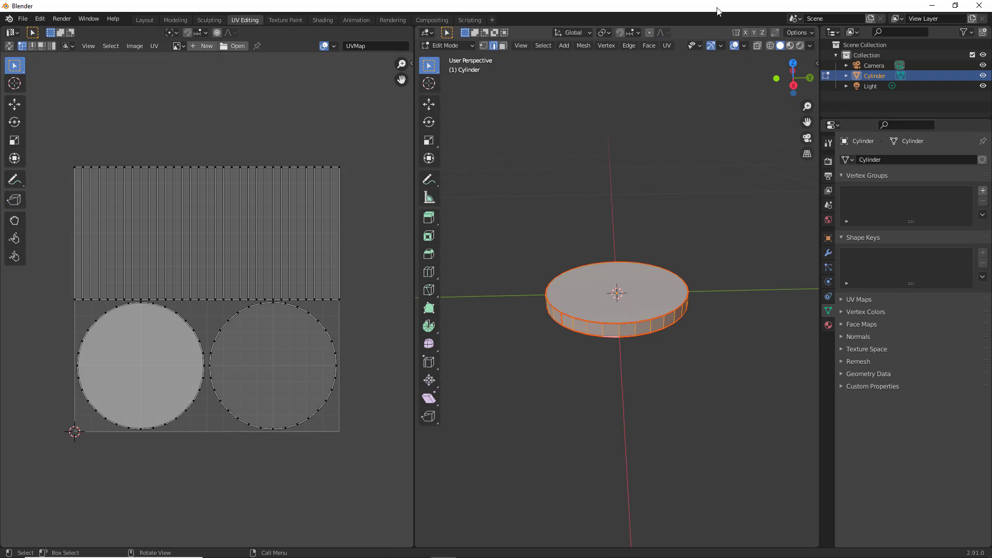
click(674, 48)
click(677, 58)
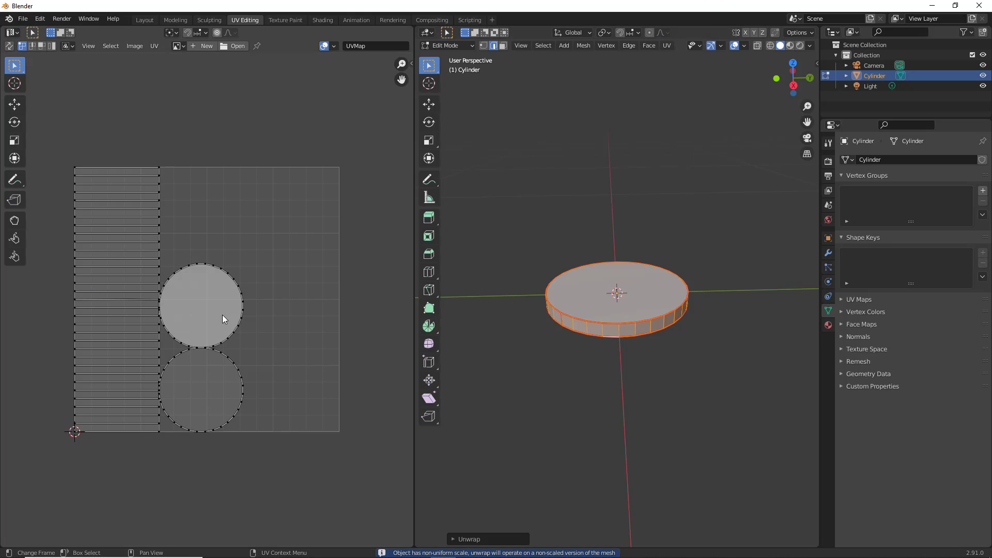
click(20, 19)
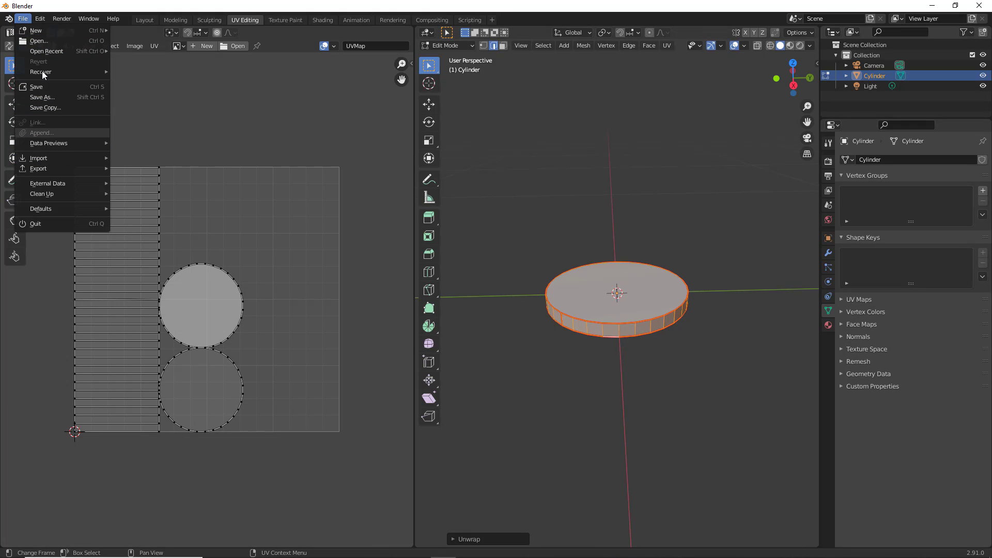
Step: Save the scene as coin.blend in the Documents\blender folder
click(44, 87)
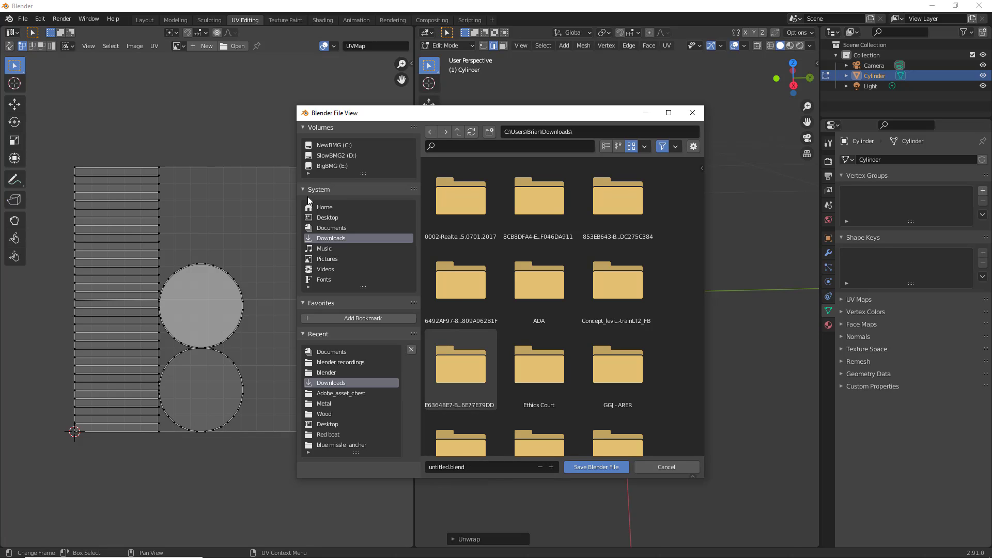
click(341, 374)
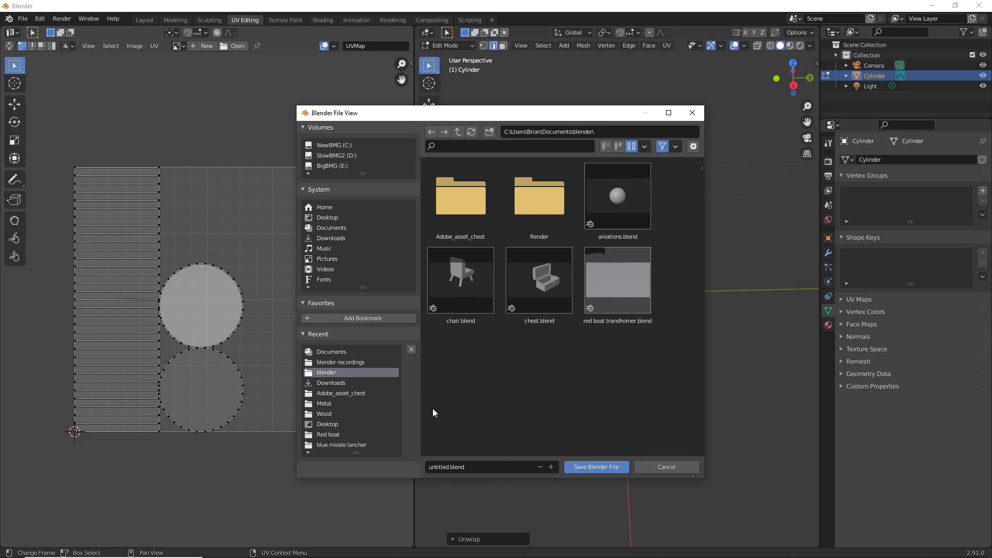
click(427, 466)
text(coin)
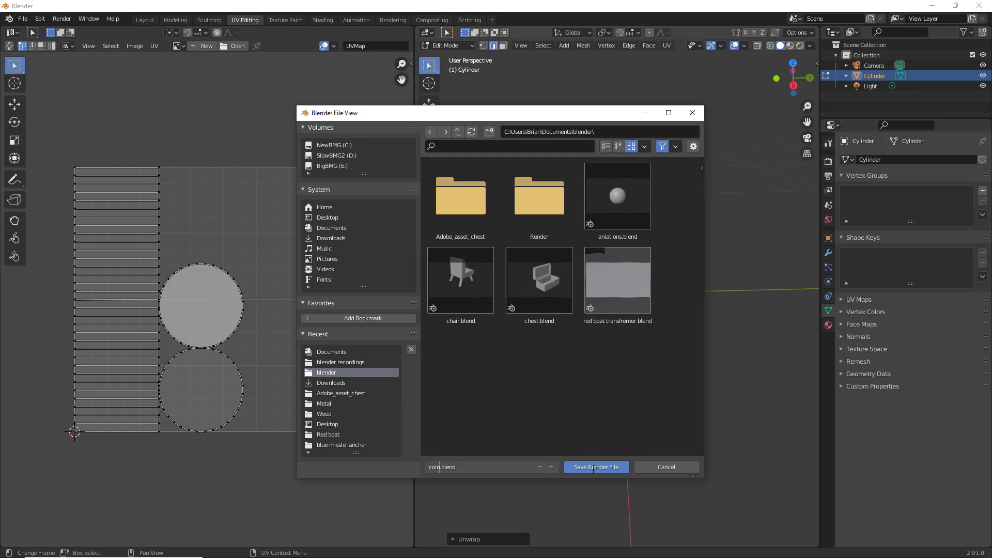
click(592, 467)
Step: Export the unwrapped coin as coin.fbx into the Documents\blender folder
click(23, 19)
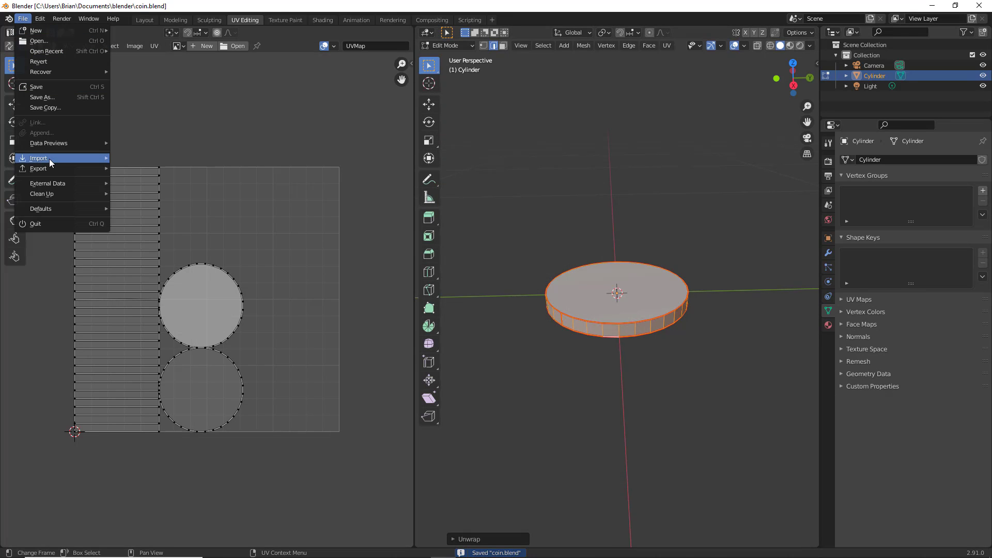
mouse_move(47, 170)
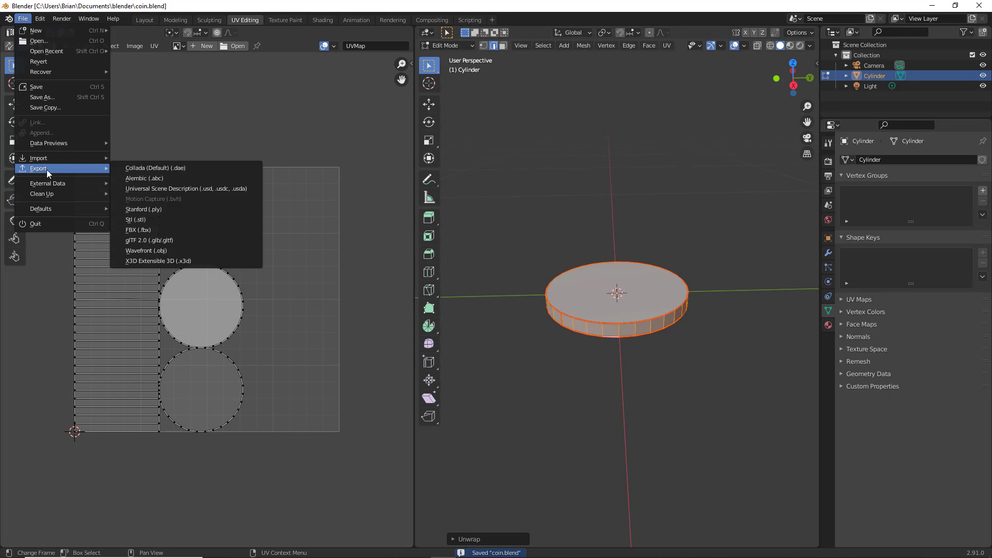
click(160, 229)
click(445, 467)
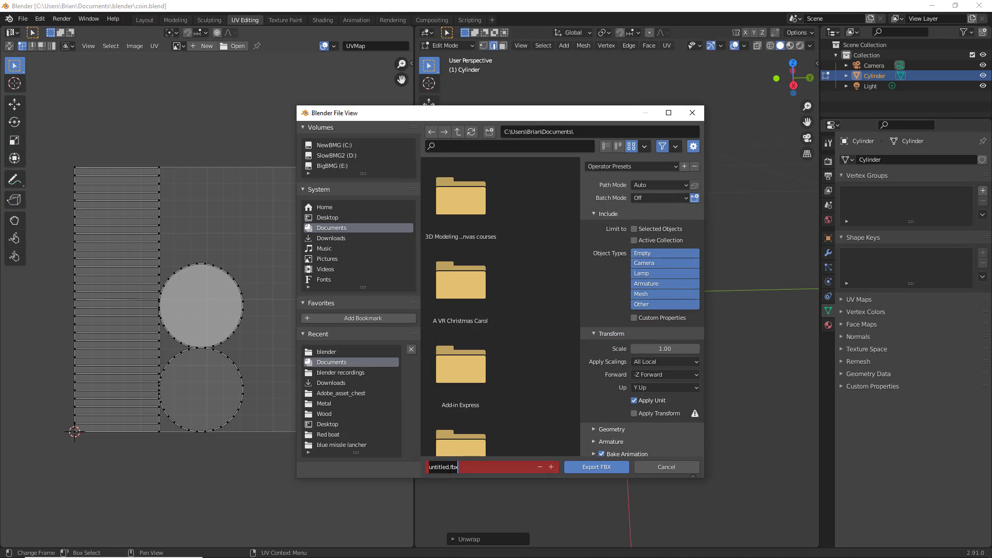
click(449, 468)
key(BackSpace)
key(BackSpace)
key(BackSpace)
key(BackSpace)
key(BackSpace)
key(BackSpace)
key(BackSpace)
key(BackSpace)
text(coin)
key(Return)
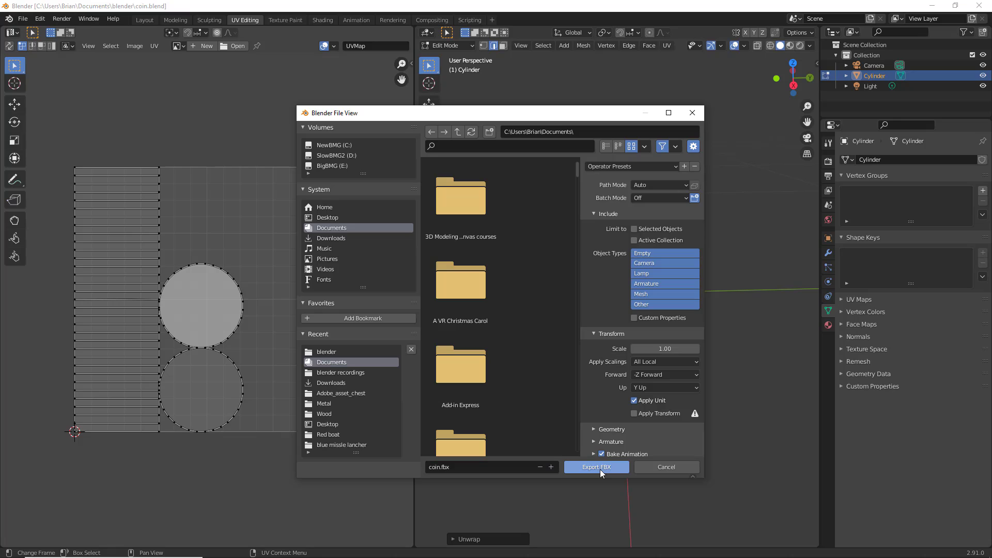
click(337, 375)
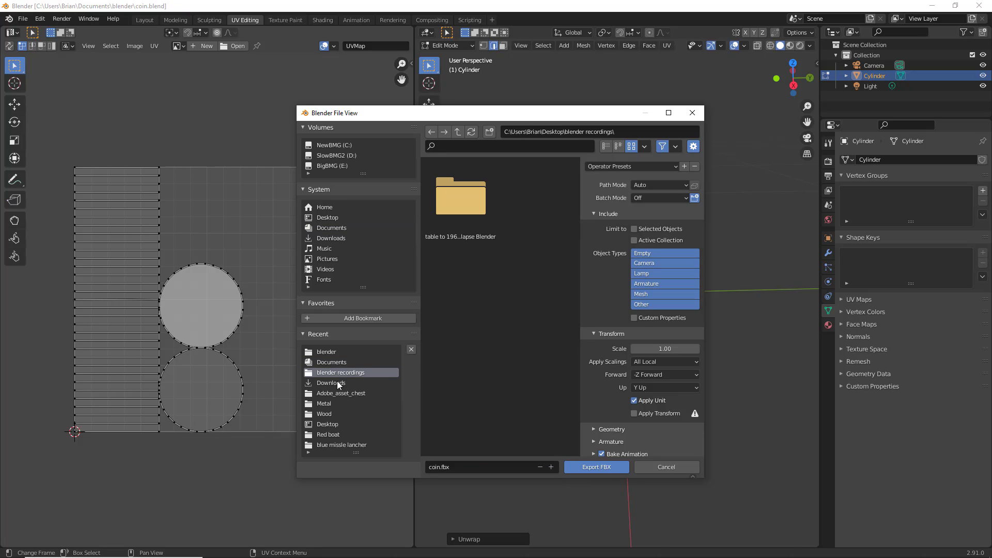
click(336, 354)
click(585, 467)
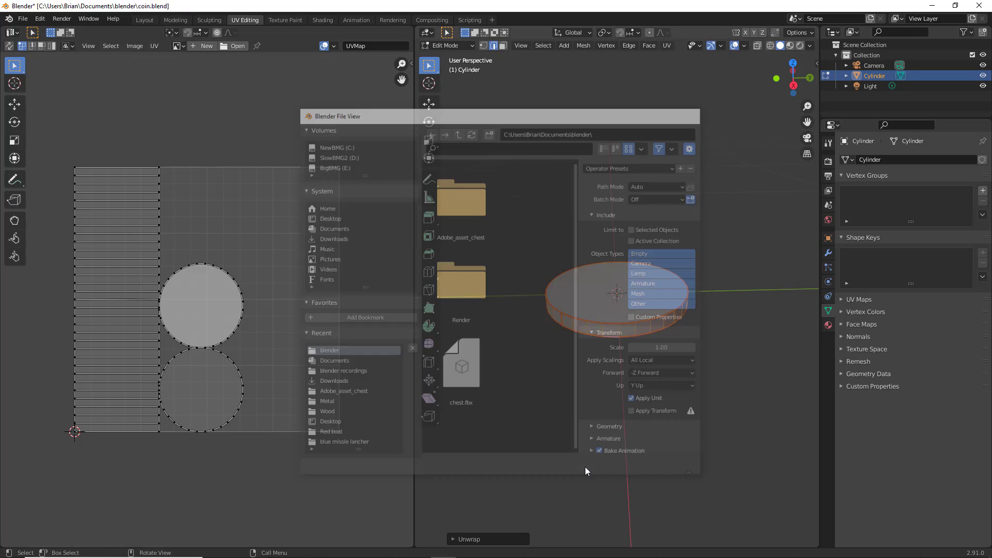
Step: Create a new Substance Painter project from Documents\blender\coin.fbx, discarding the old project
click(935, 8)
click(10, 18)
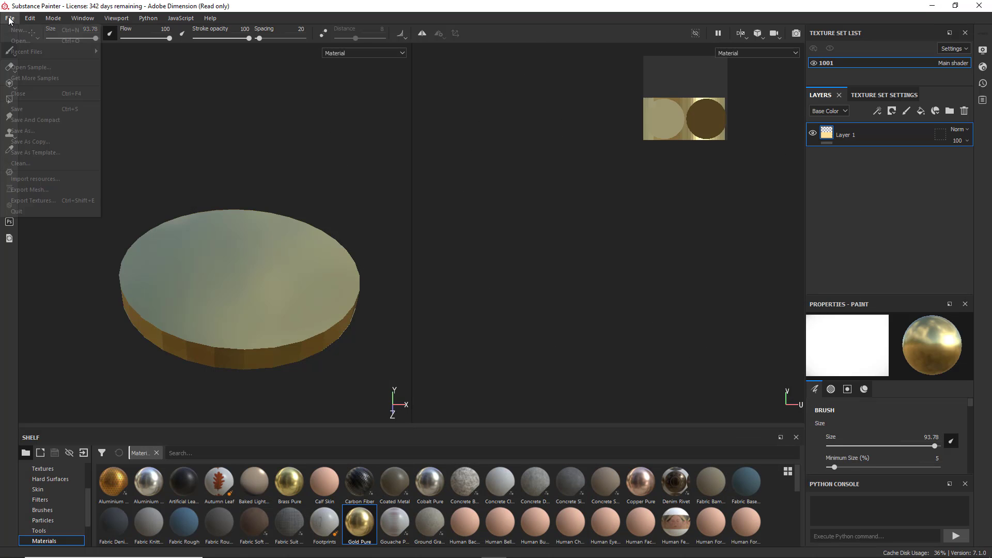
click(34, 33)
click(593, 138)
click(608, 255)
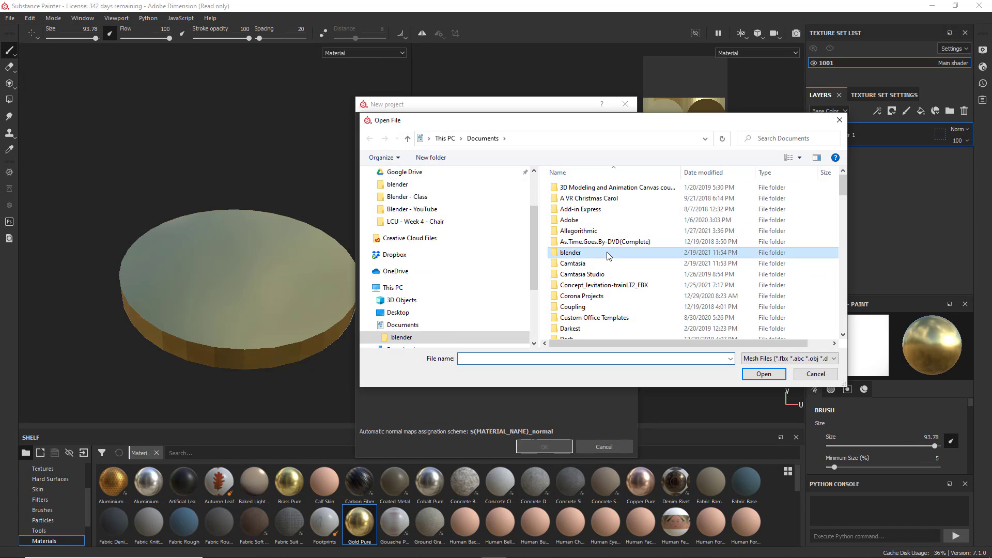
double_click(608, 253)
click(755, 204)
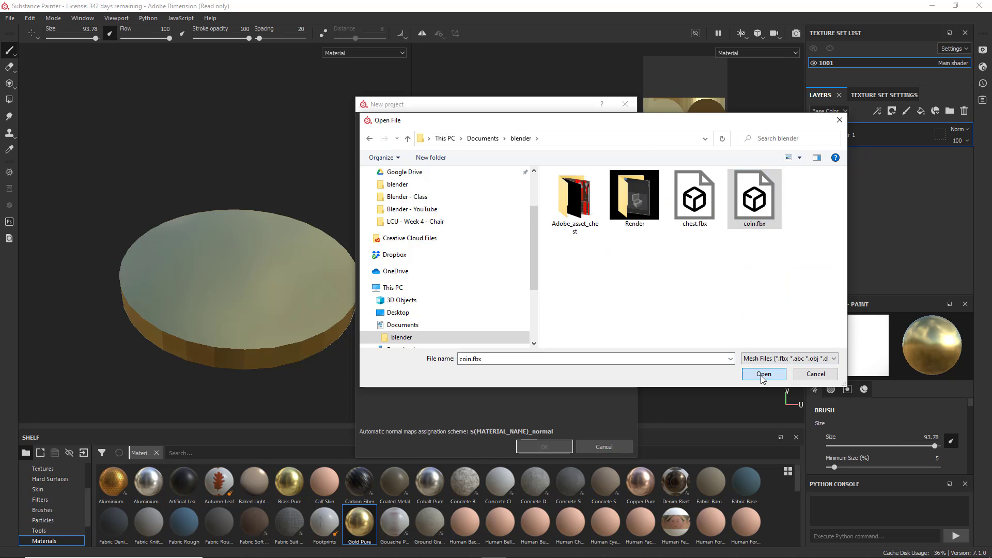
click(764, 374)
click(543, 447)
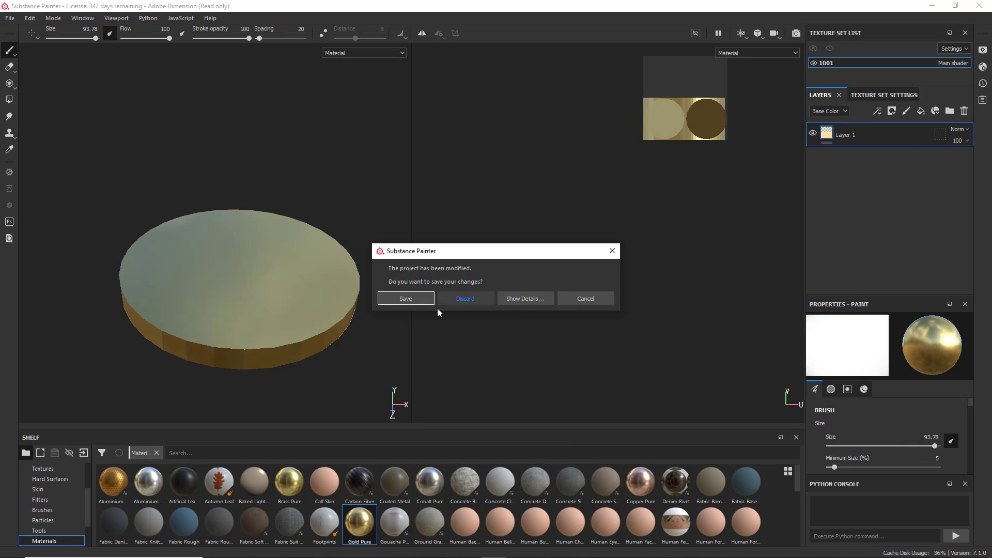
click(479, 303)
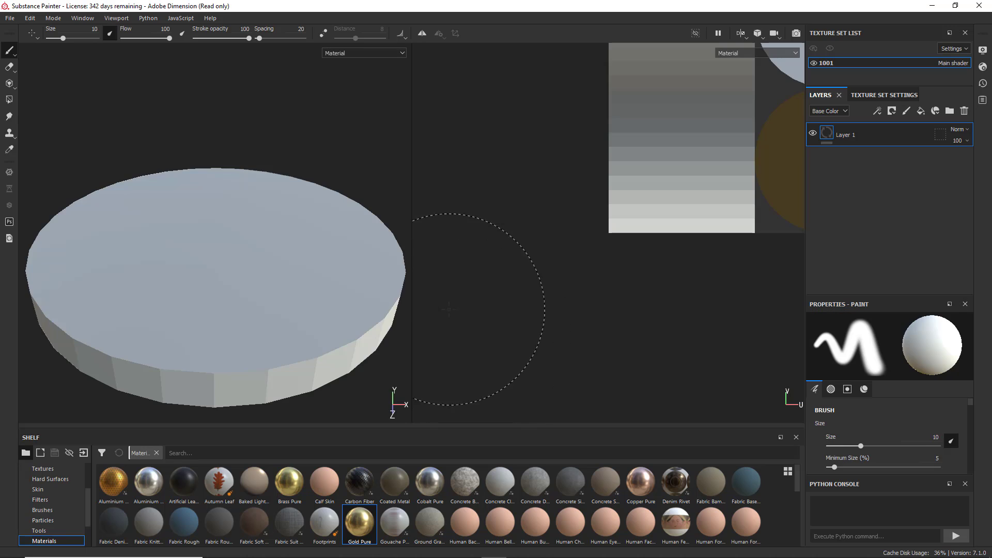
Step: Add Fill layer 1 beneath Layer 1 and give it the Gold Pure material
scroll(346, 273, up, 5)
scroll(348, 270, down, 5)
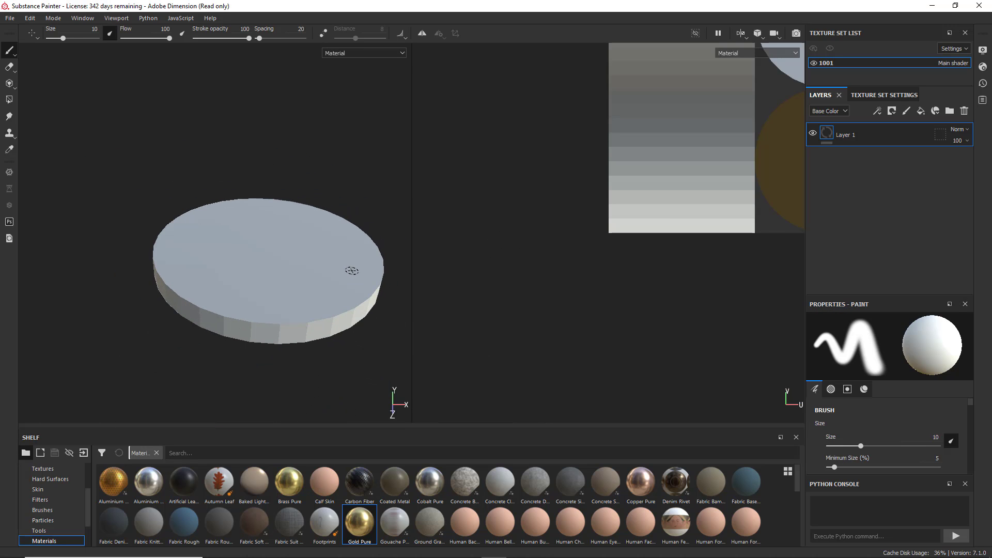
scroll(711, 131, up, 2)
scroll(708, 133, down, 2)
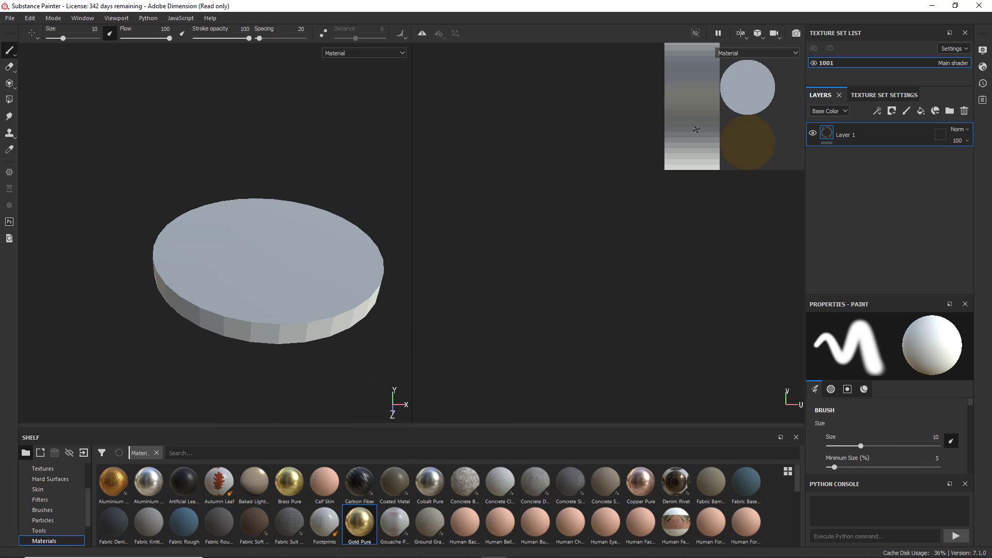
scroll(696, 129, down, 2)
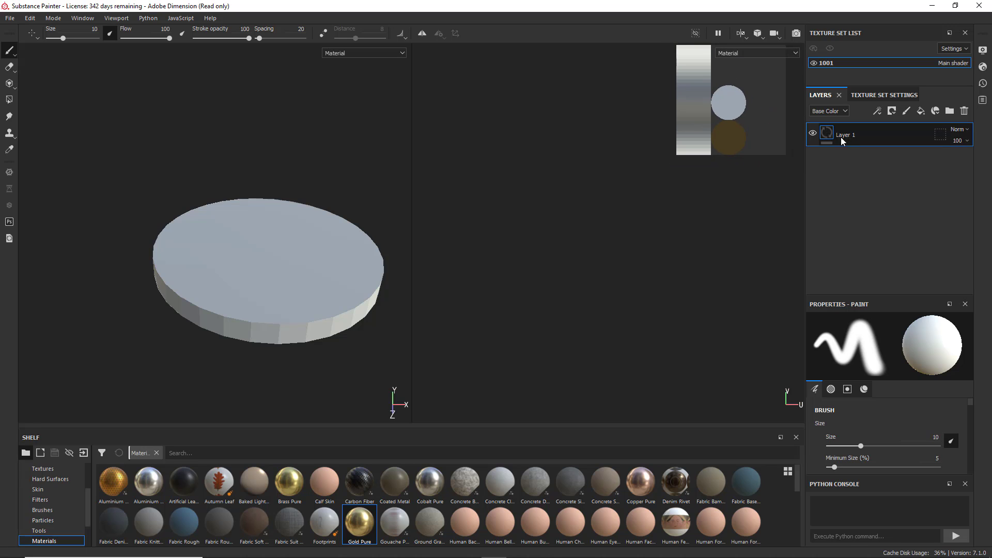
click(921, 110)
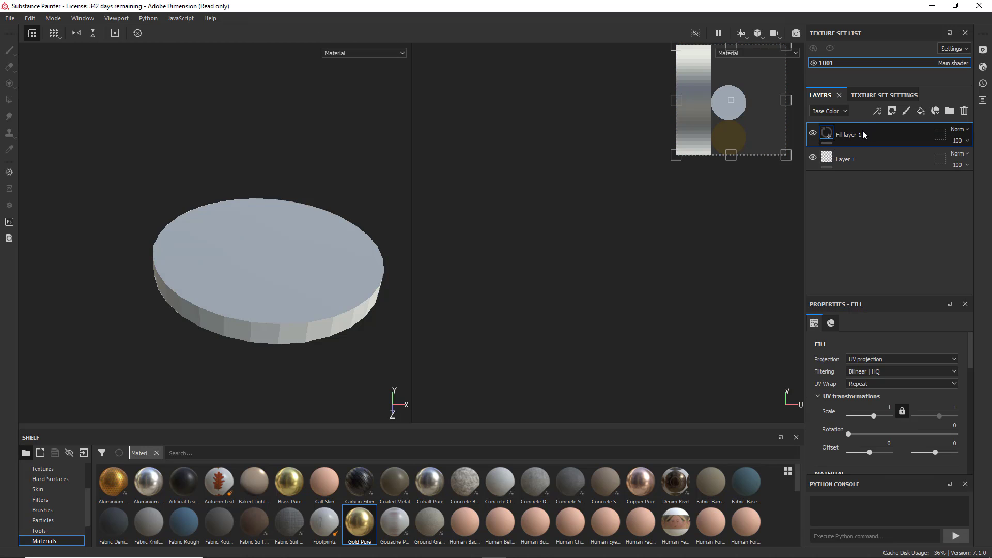
drag(881, 132, 882, 164)
click(364, 531)
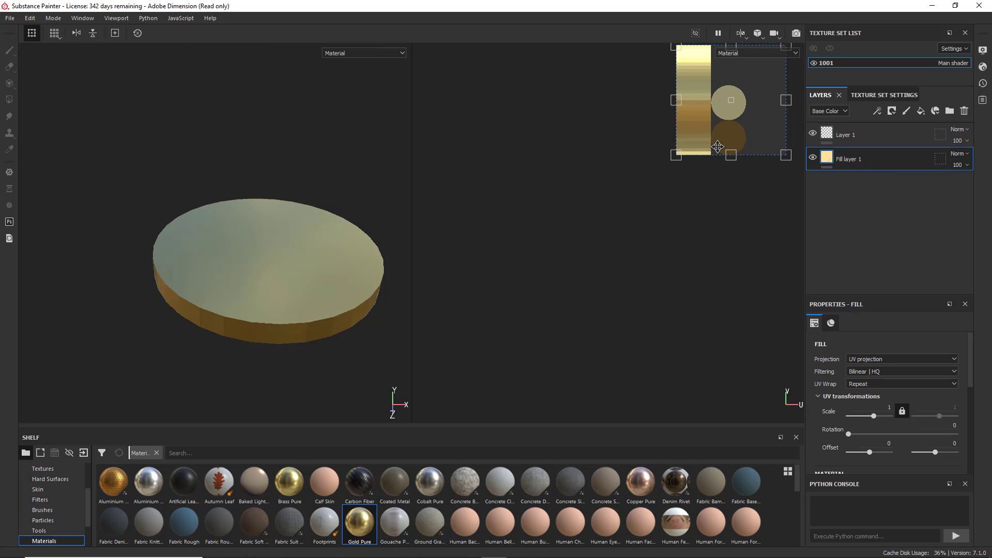
scroll(677, 149, down, 3)
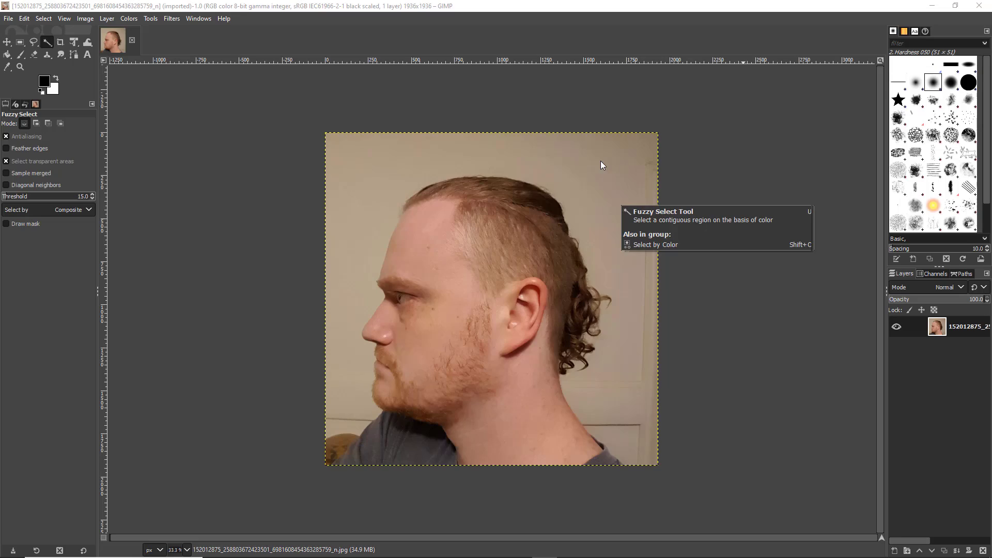
Step: Fuzzy-select the grey background around the head and fill it white
click(594, 175)
key(Delete)
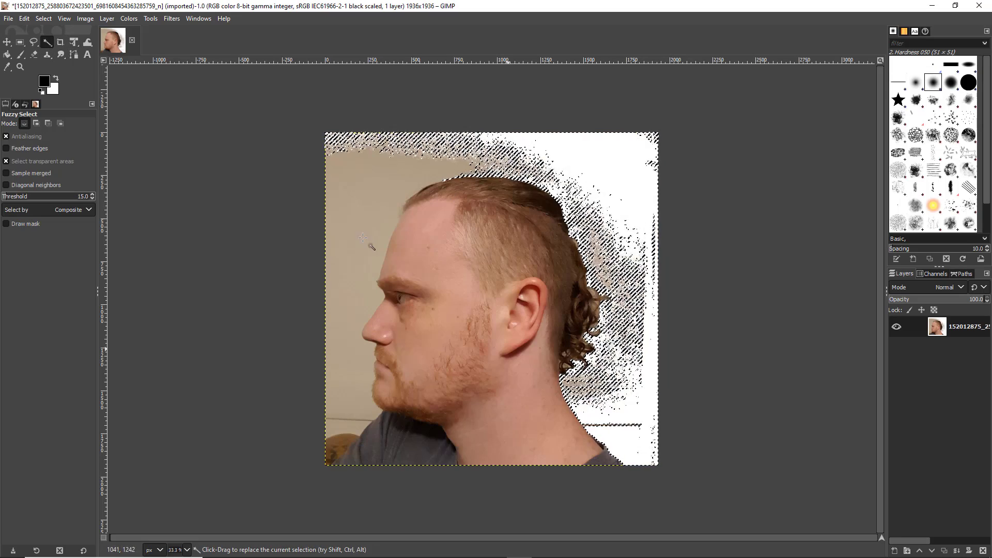
click(332, 428)
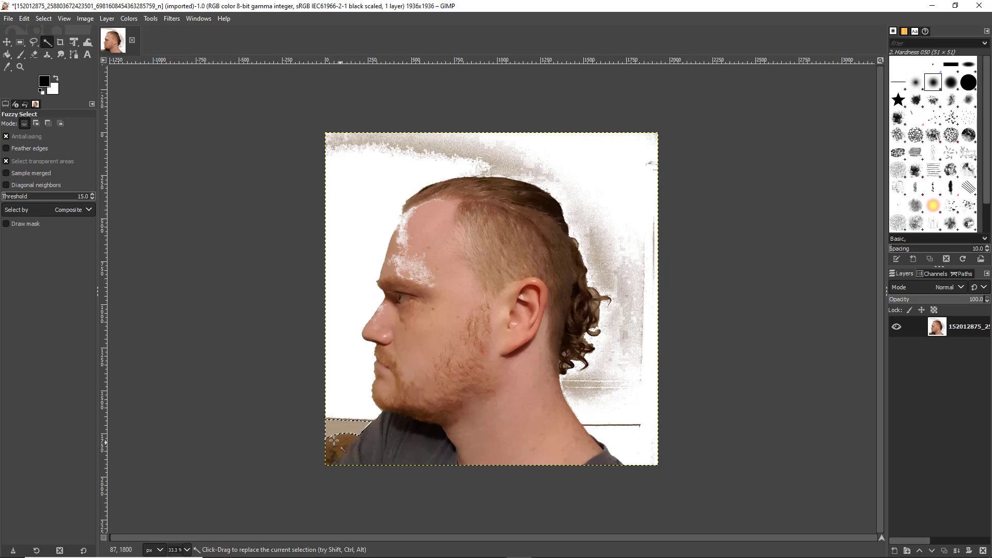
click(419, 443)
click(596, 457)
key(m)
key(ctrl+shift+a)
Step: Erase the shirt, shoulder and leftover background to white with a hard size-424 eraser
key(shift+e)
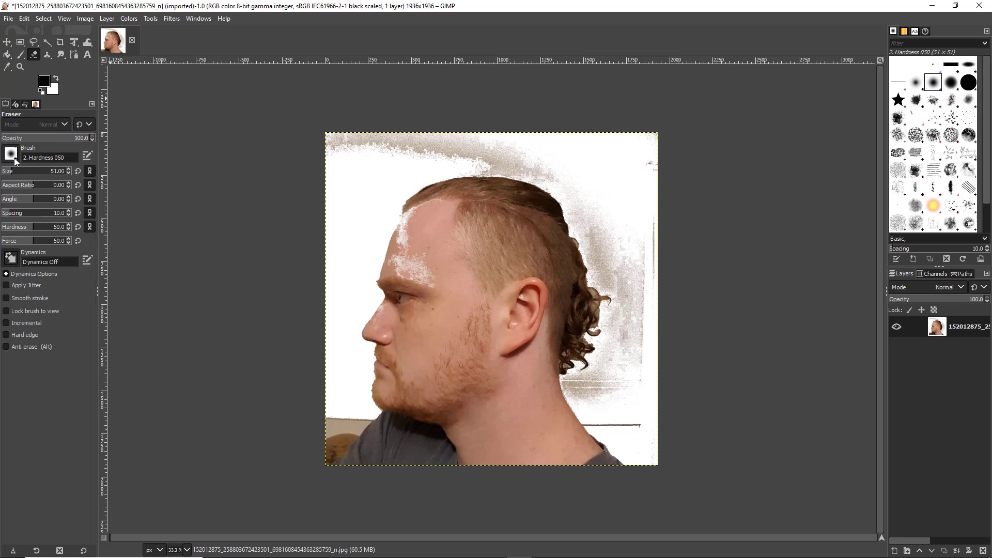
click(10, 153)
click(36, 187)
click(40, 171)
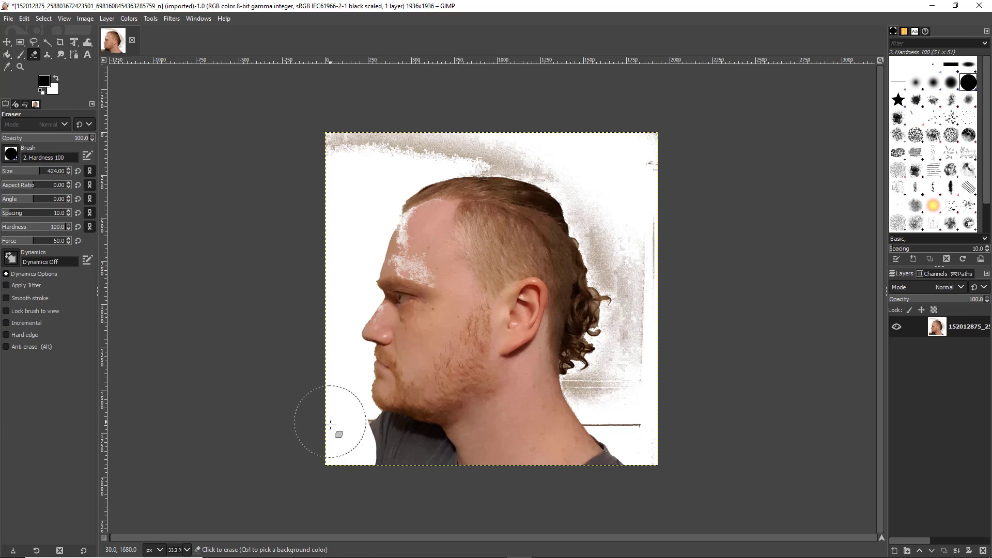
mouse_move(338, 437)
mouse_down()
mouse_move(425, 463)
mouse_move(574, 458)
mouse_move(434, 464)
mouse_move(365, 436)
mouse_up()
mouse_move(608, 411)
mouse_down()
mouse_move(624, 396)
mouse_move(641, 289)
mouse_move(607, 214)
mouse_move(651, 216)
mouse_move(562, 150)
mouse_move(367, 142)
mouse_move(316, 168)
mouse_move(256, 234)
mouse_up()
mouse_move(553, 463)
mouse_down()
mouse_move(505, 443)
mouse_move(550, 436)
mouse_move(451, 458)
mouse_up()
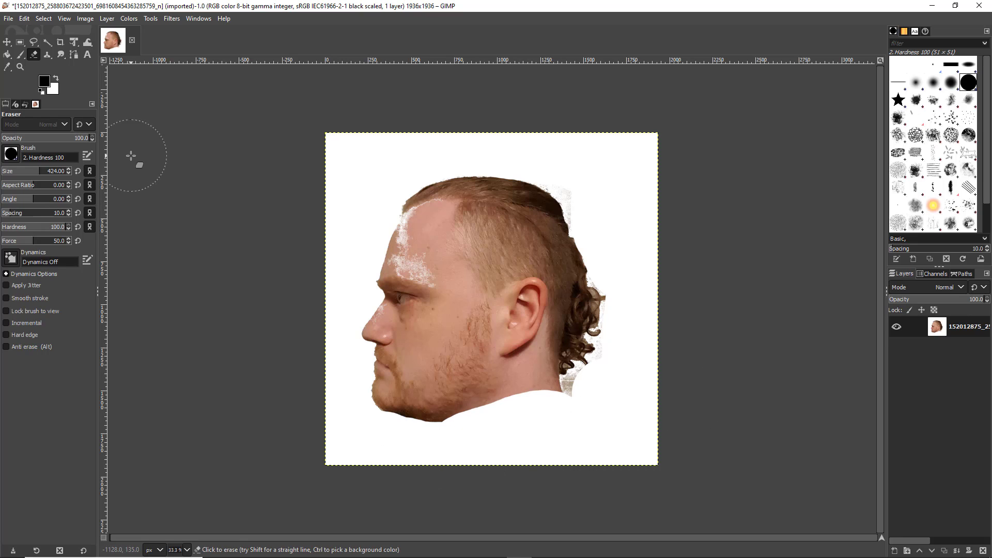
mouse_move(566, 194)
mouse_down()
mouse_move(587, 171)
mouse_move(607, 206)
mouse_move(629, 284)
mouse_move(618, 346)
mouse_move(637, 410)
mouse_up()
Step: Apply the Cartoon filter with mask radius 49.419 and percent black 0.965
click(171, 18)
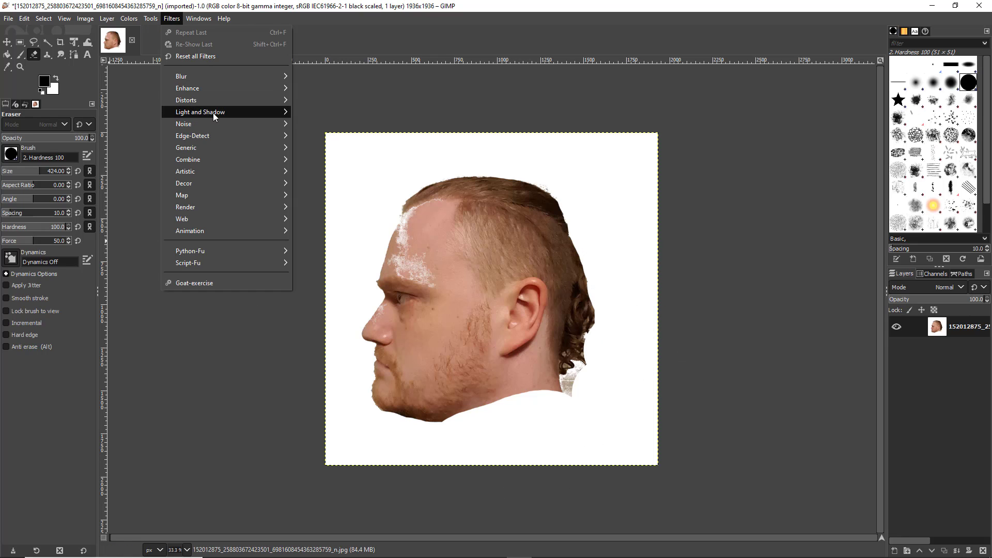
mouse_move(192, 92)
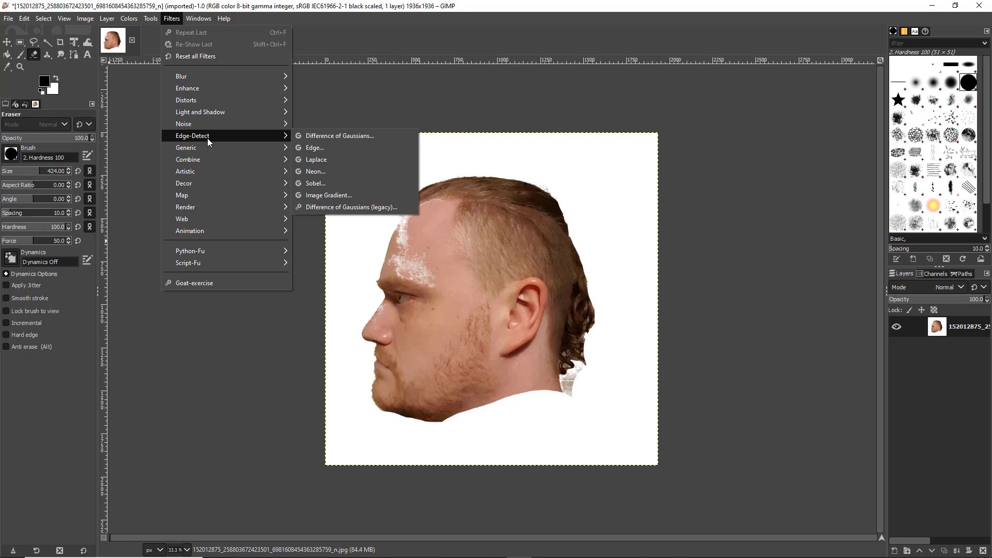
mouse_move(227, 171)
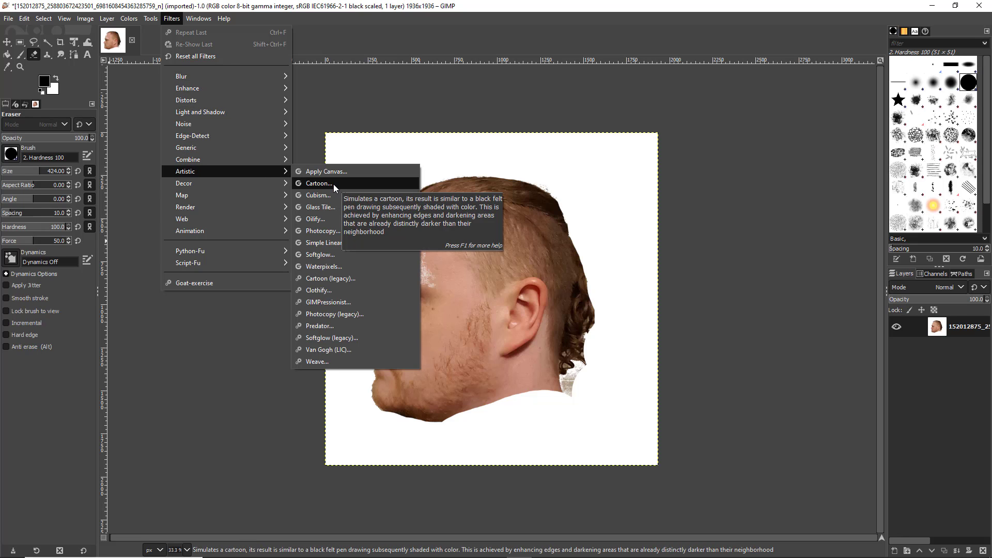
click(334, 184)
drag(267, 202, 418, 204)
drag(277, 213, 397, 191)
drag(307, 147, 167, 156)
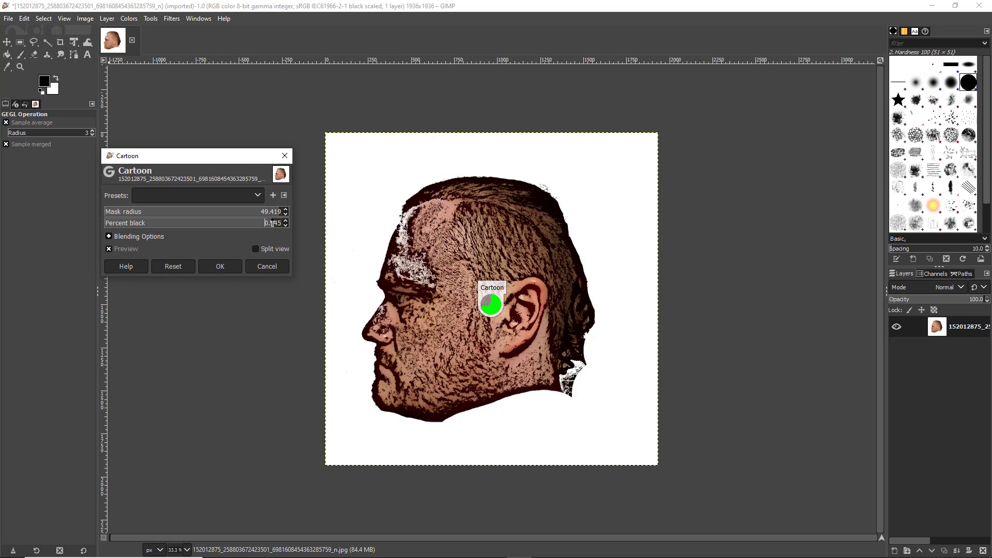
click(226, 267)
Step: Set Hue-Saturation saturation to -100 to make the image greyscale
click(129, 18)
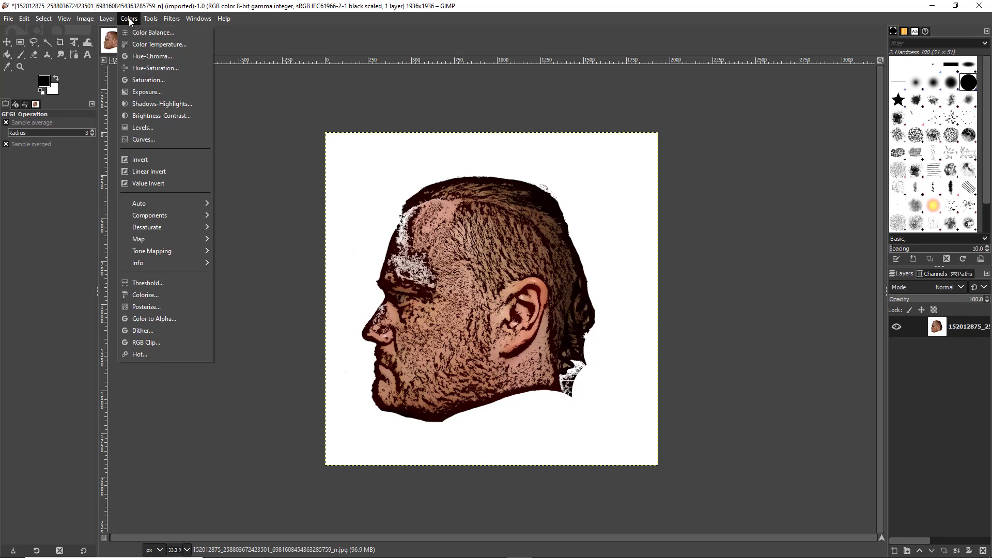
click(163, 70)
drag(195, 323, 94, 355)
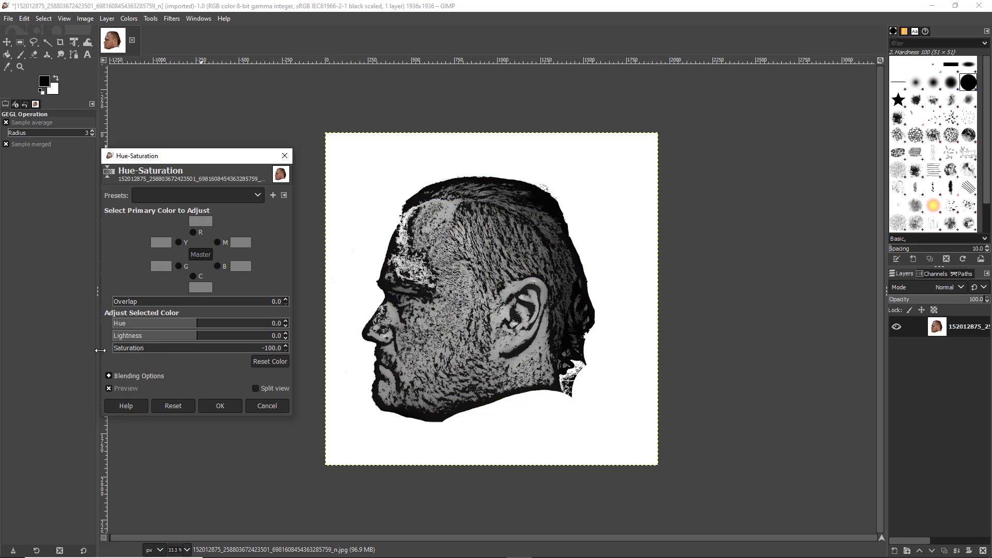
Step: Apply the desaturation, then start a Bump Map with azimuth 192.86 and depth 37
click(220, 405)
click(172, 18)
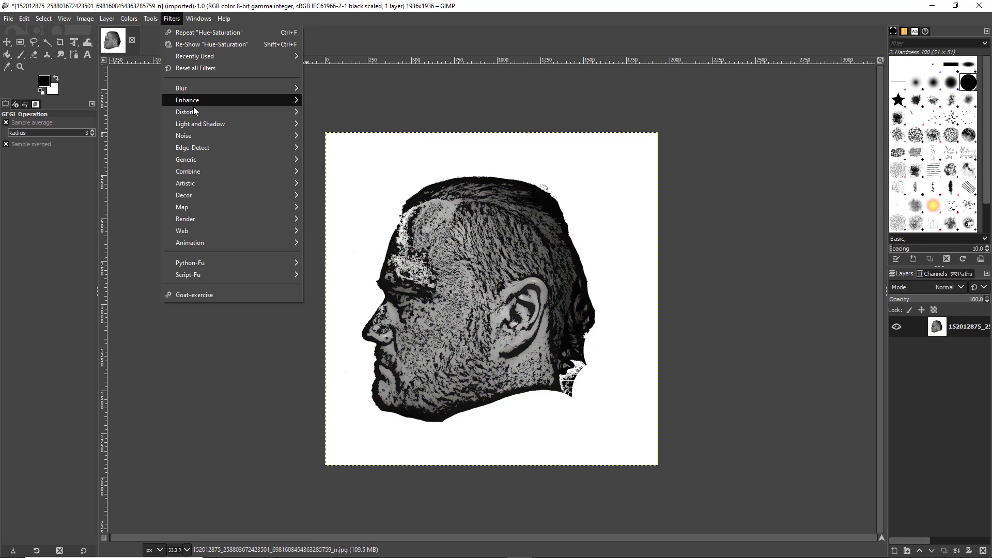
mouse_move(197, 92)
mouse_move(212, 184)
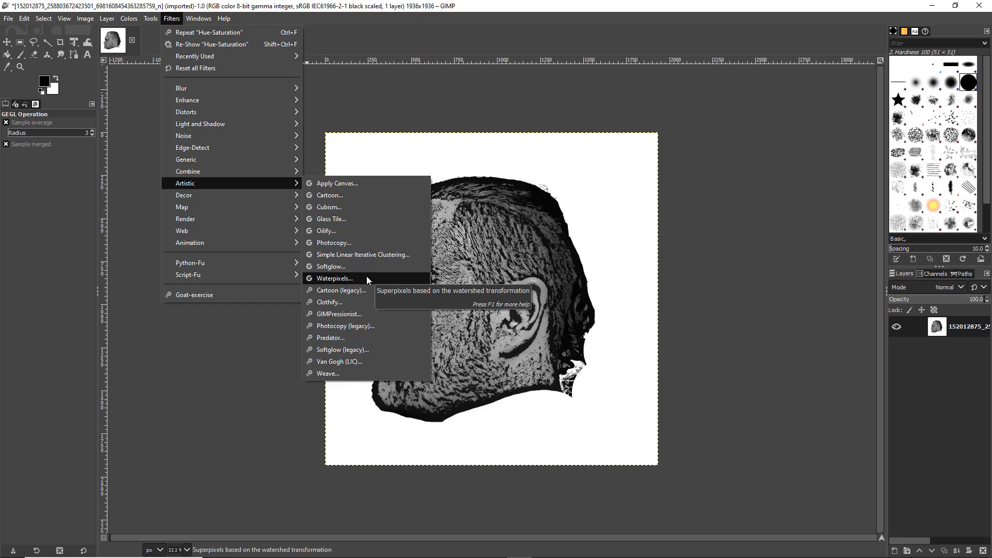
mouse_move(255, 92)
mouse_move(228, 207)
click(321, 207)
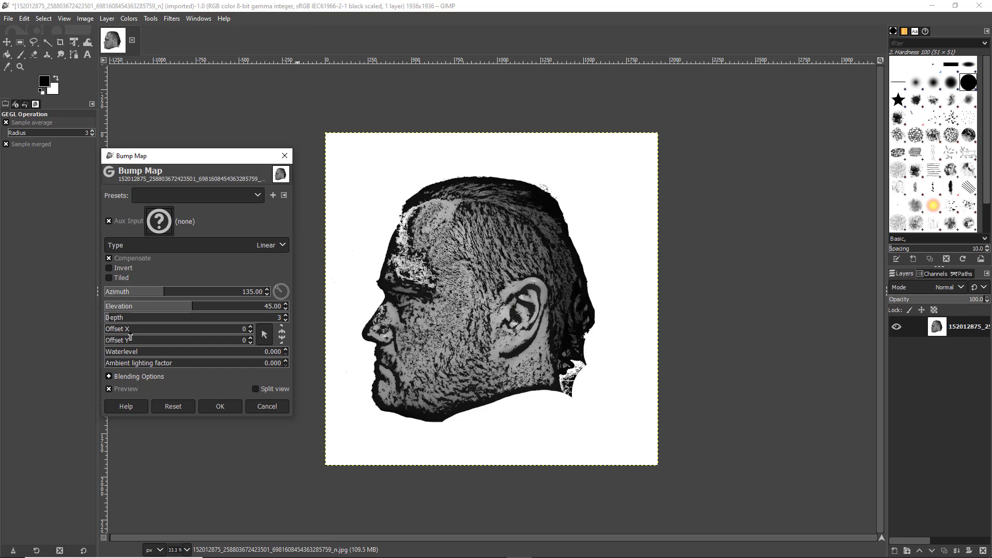
drag(166, 292, 253, 309)
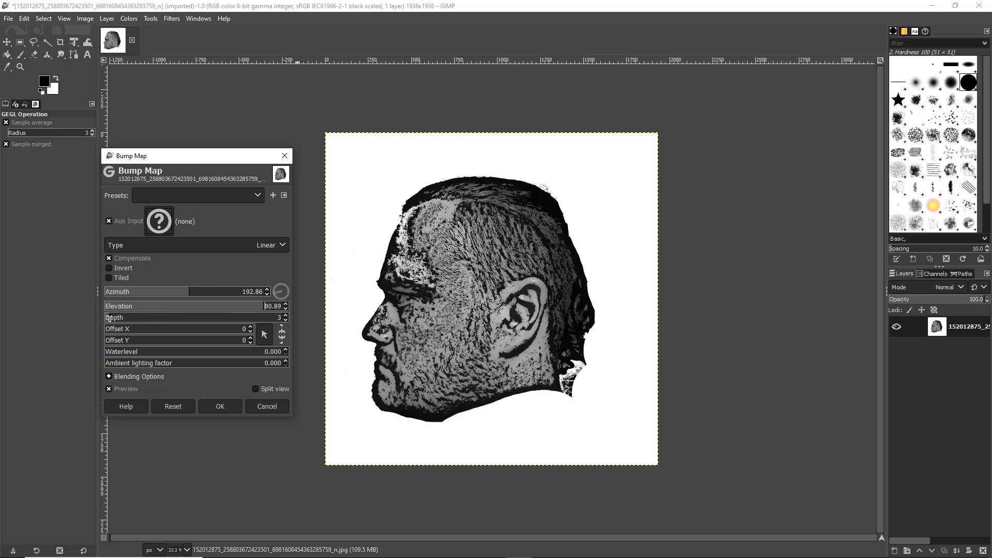
drag(109, 318, 204, 316)
Step: Set the bump map type to Spherical with Invert off, and apply it
click(197, 242)
click(189, 274)
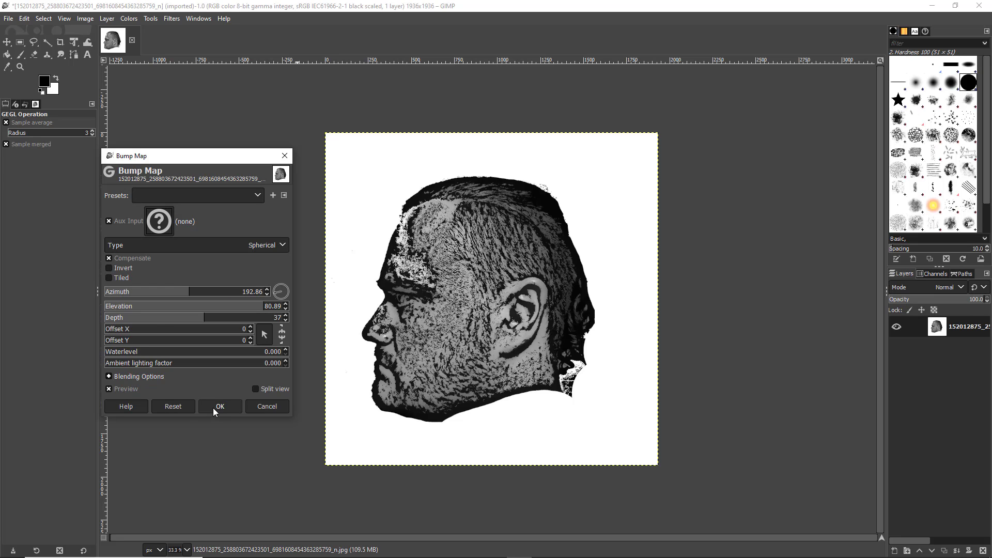
click(109, 268)
click(255, 388)
mouse_move(493, 406)
mouse_down()
mouse_move(444, 407)
mouse_move(492, 408)
mouse_up()
click(162, 221)
click(289, 279)
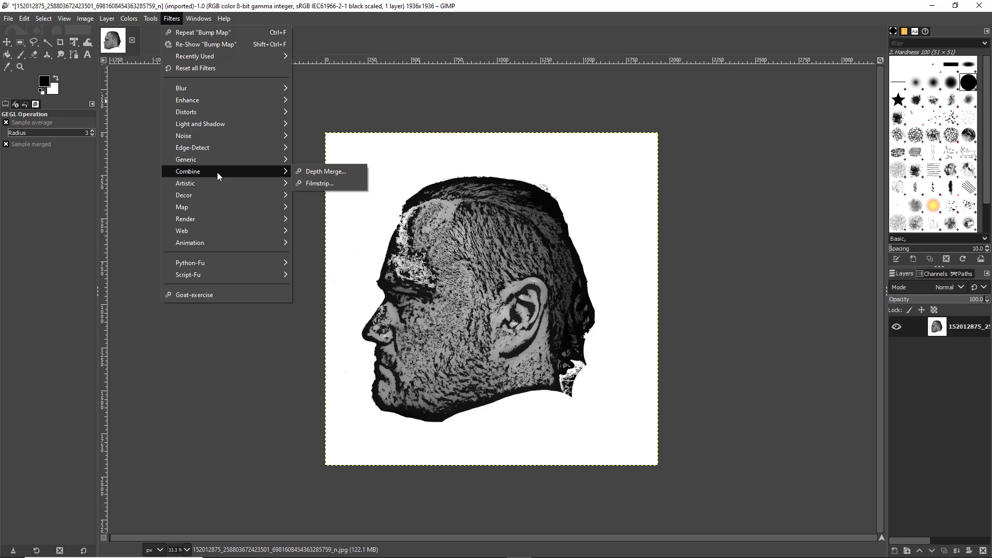
Step: Apply Photocopy with mask radius 29.070, black 0.875 and white 0.872
mouse_move(217, 183)
click(317, 242)
drag(134, 213, 281, 222)
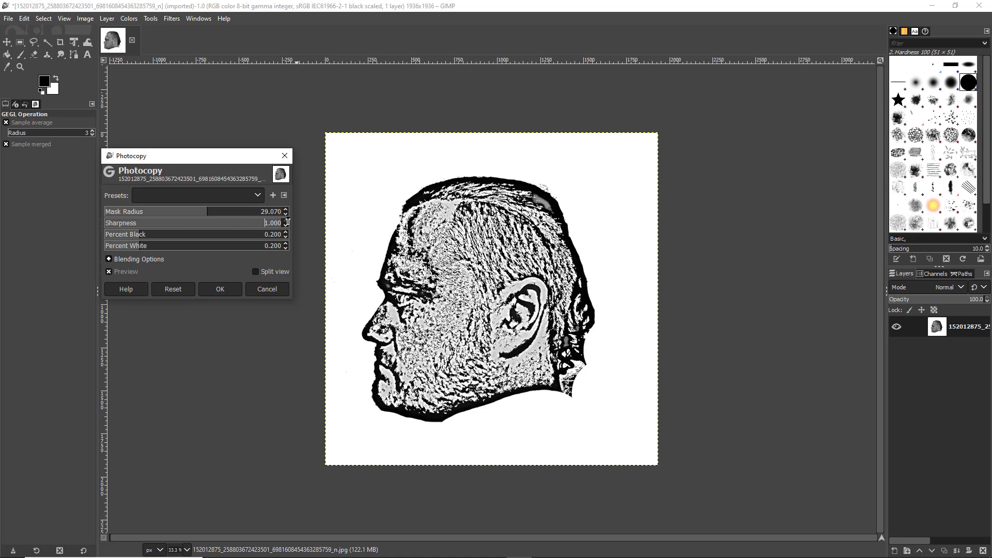
drag(142, 237, 260, 247)
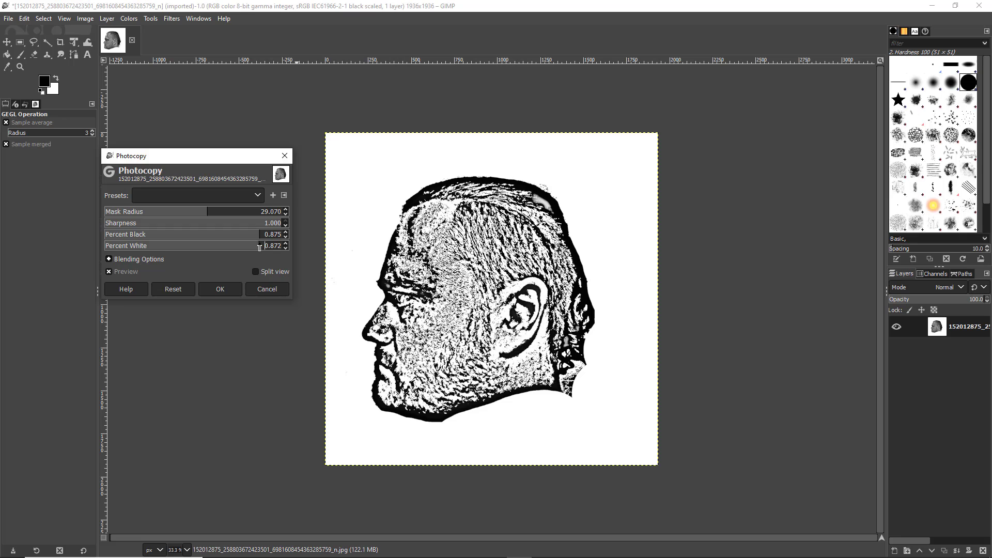
click(223, 290)
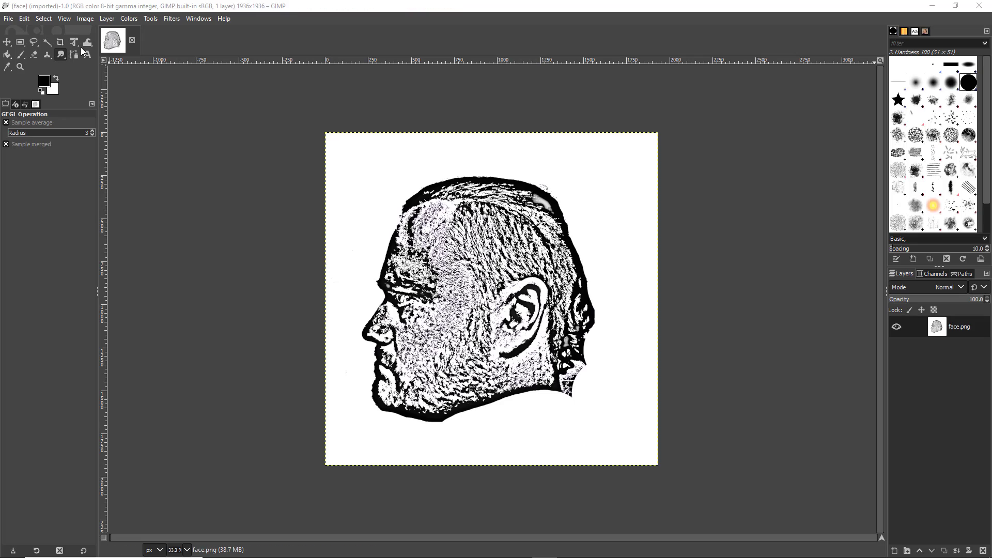
Step: Add an alpha channel and delete the white background around the face
key(u)
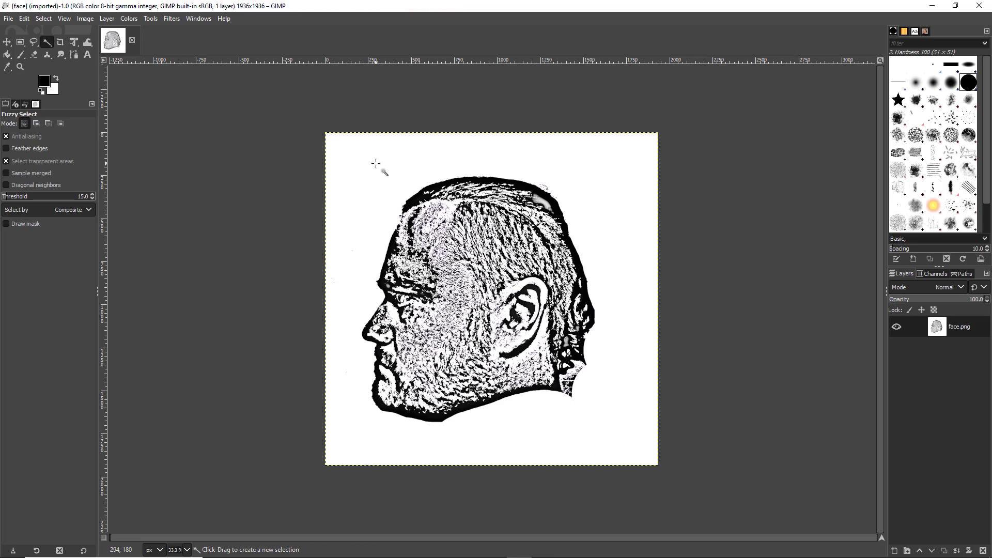
right_click(916, 330)
click(904, 308)
click(646, 238)
key(Delete)
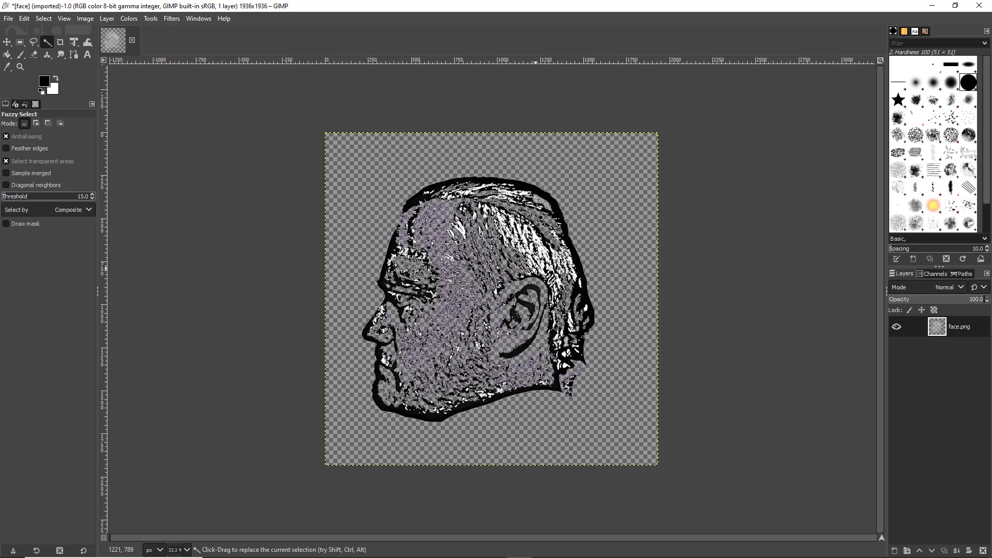
Step: Select all remaining white patches by colour and delete them to transparency
key(z)
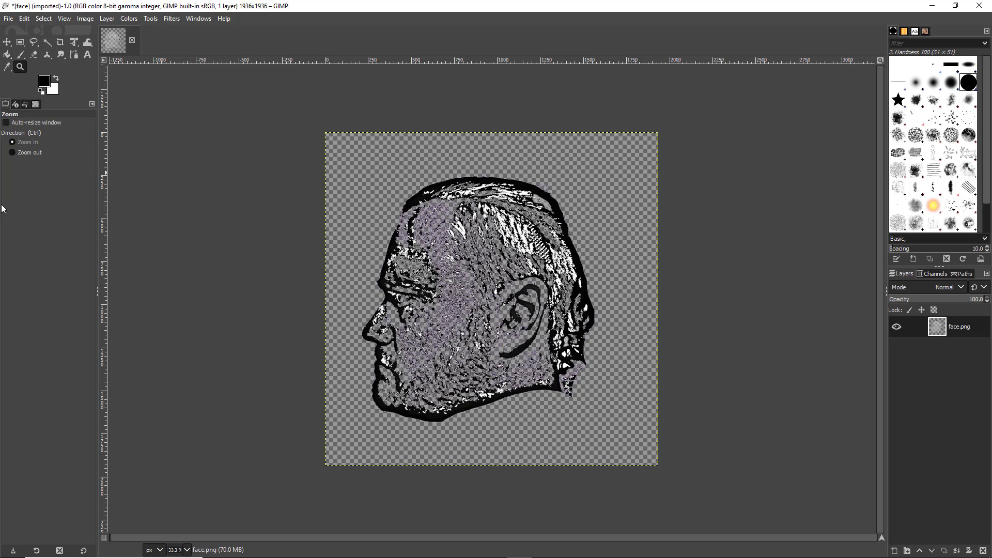
click(515, 248)
click(516, 247)
click(516, 247)
click(515, 247)
key(u)
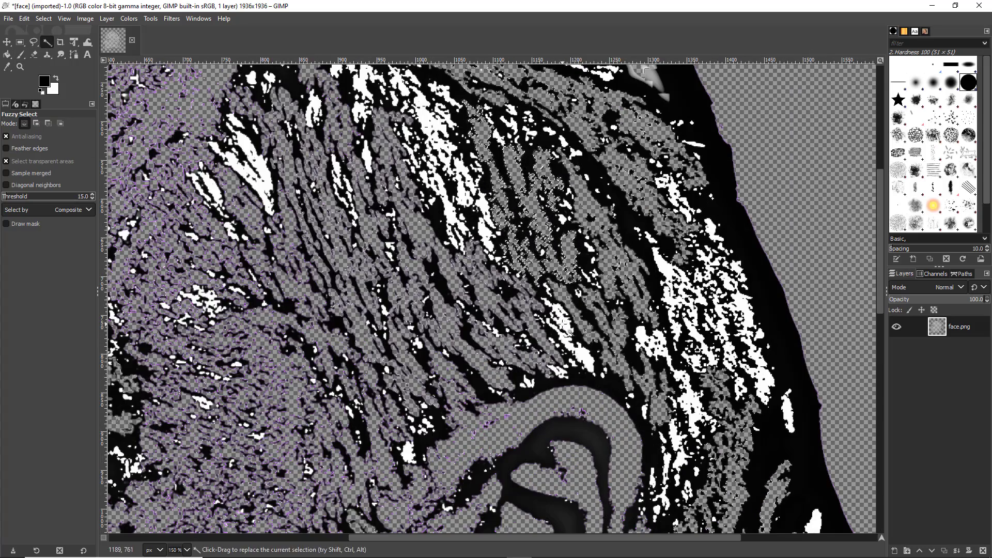
key(alt+s)
key(Down)
key(Down)
key(Down)
key(Down)
key(Return)
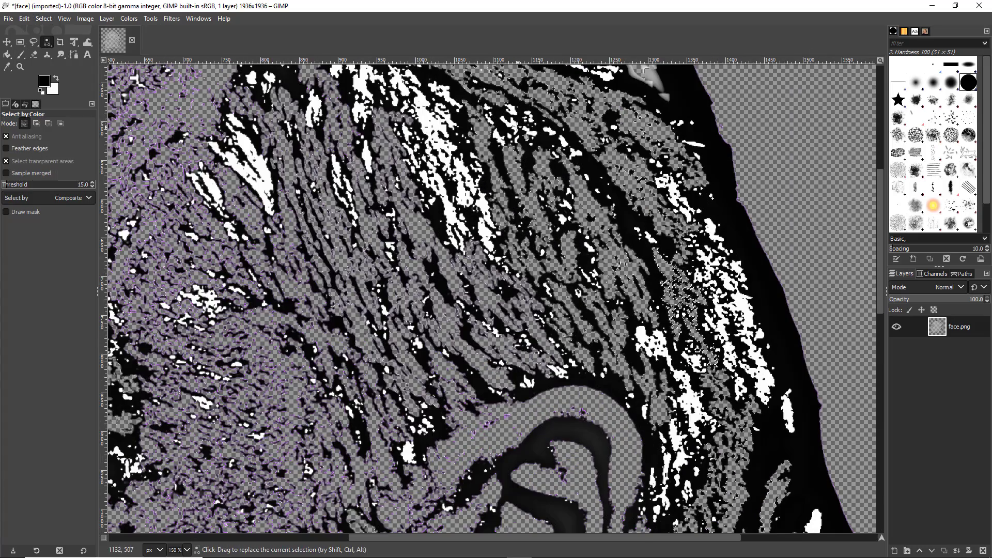
click(532, 221)
key(Delete)
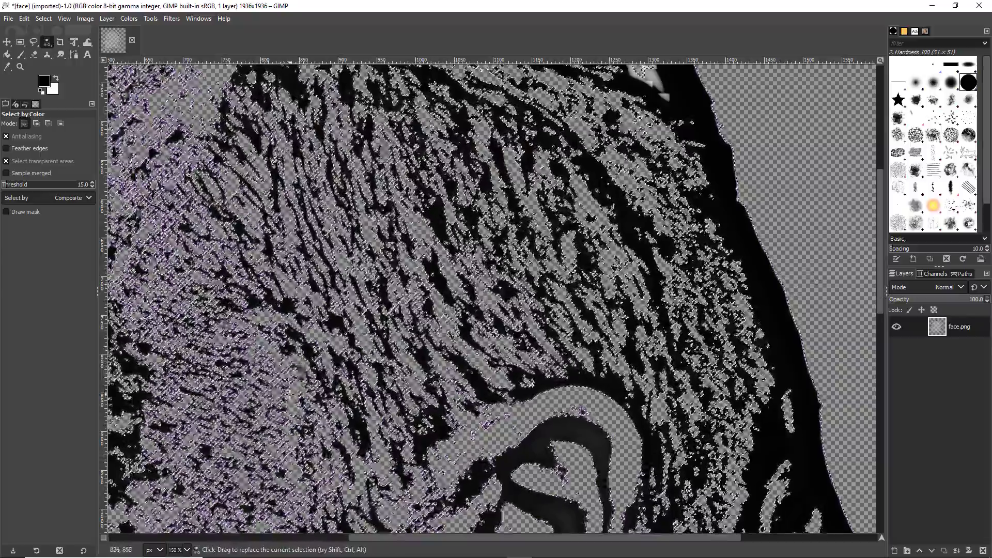
click(20, 66)
ctrl+scroll(493, 527, down, 2)
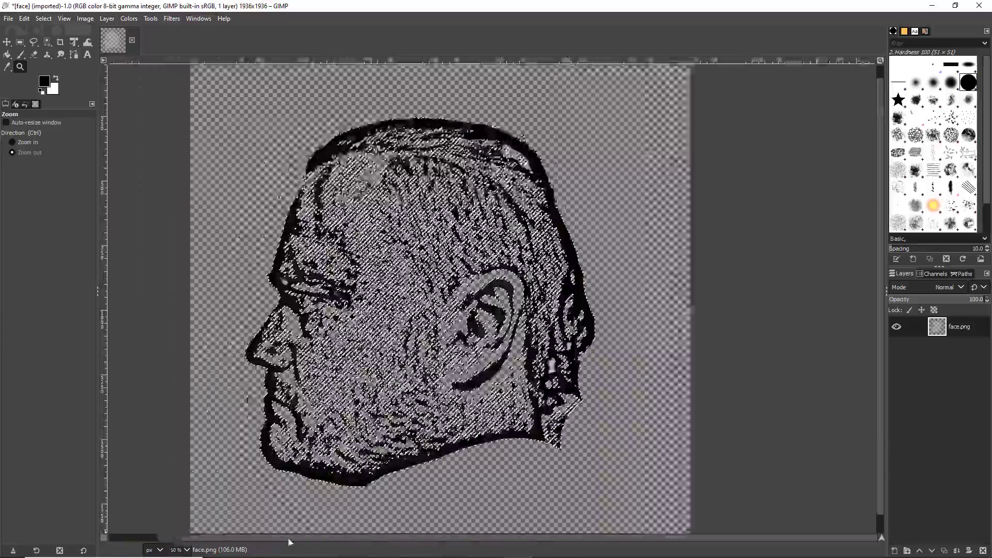
Step: Export the image over face.png on the Desktop, confirming the replacement
key(r)
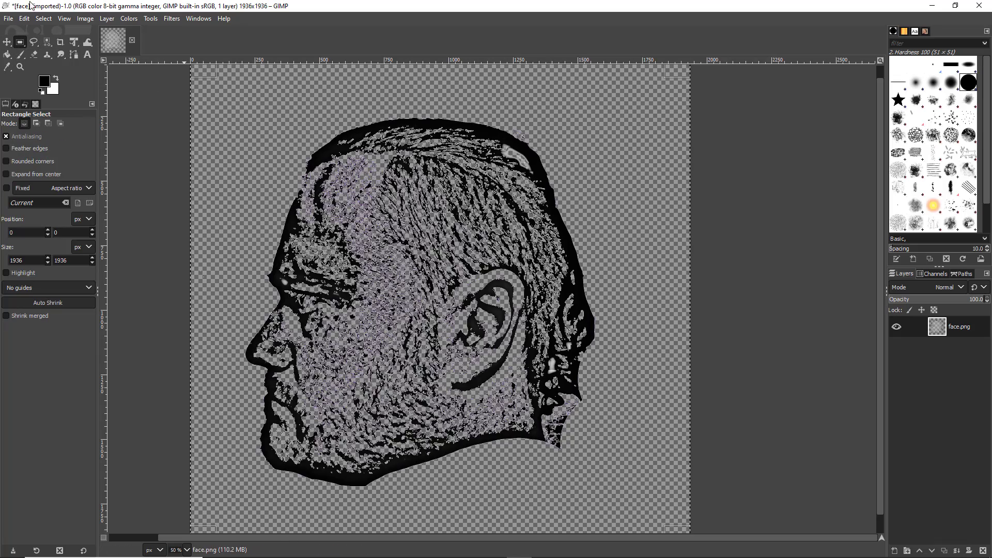
click(8, 18)
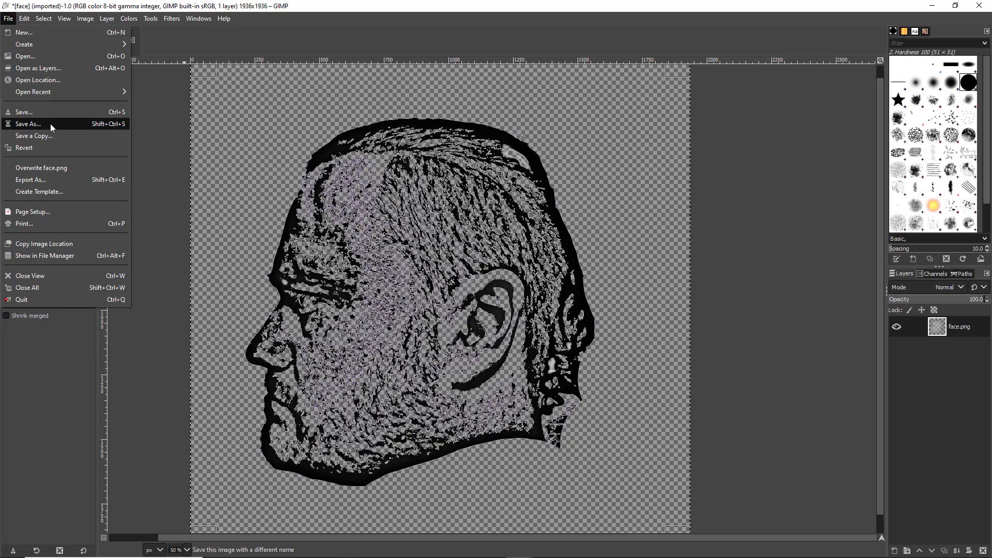
click(51, 123)
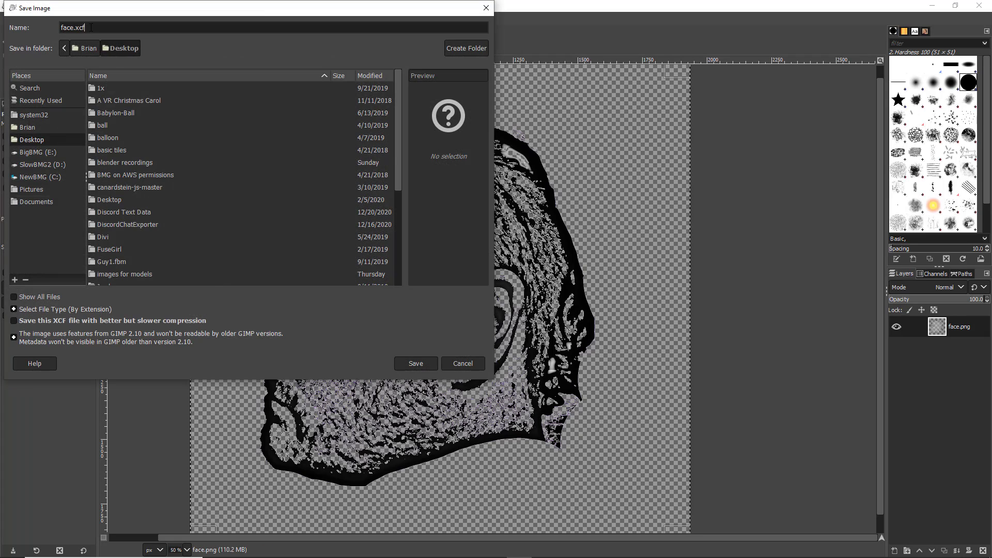
click(463, 364)
click(8, 18)
click(51, 182)
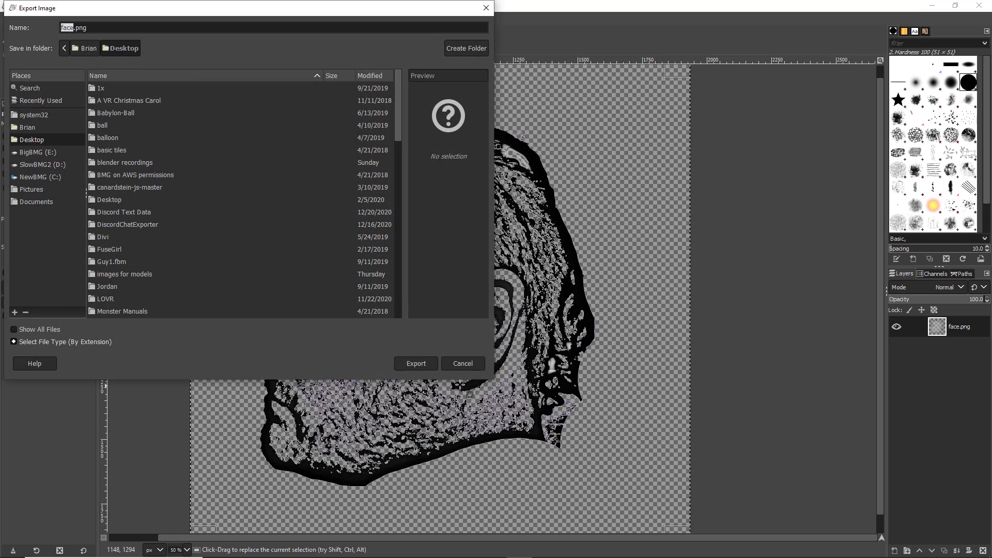
click(417, 363)
click(283, 241)
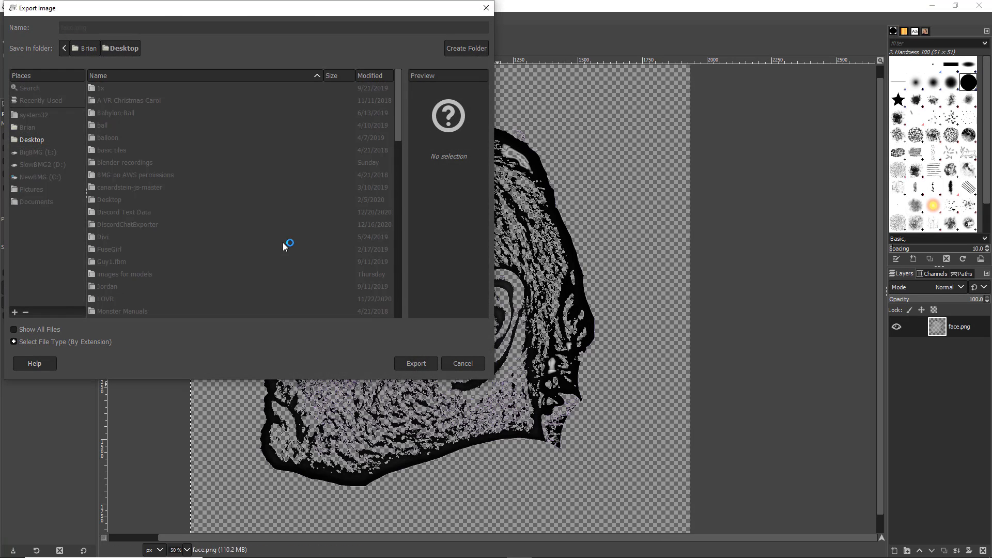
Step: Accept the PNG export settings and quit GIMP, discarding unsaved changes
click(501, 397)
click(980, 5)
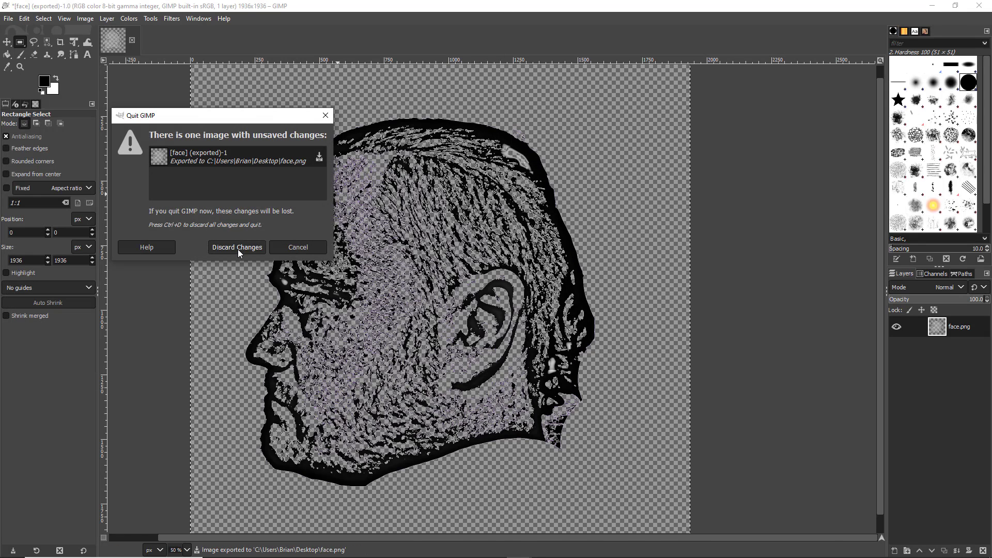
click(237, 248)
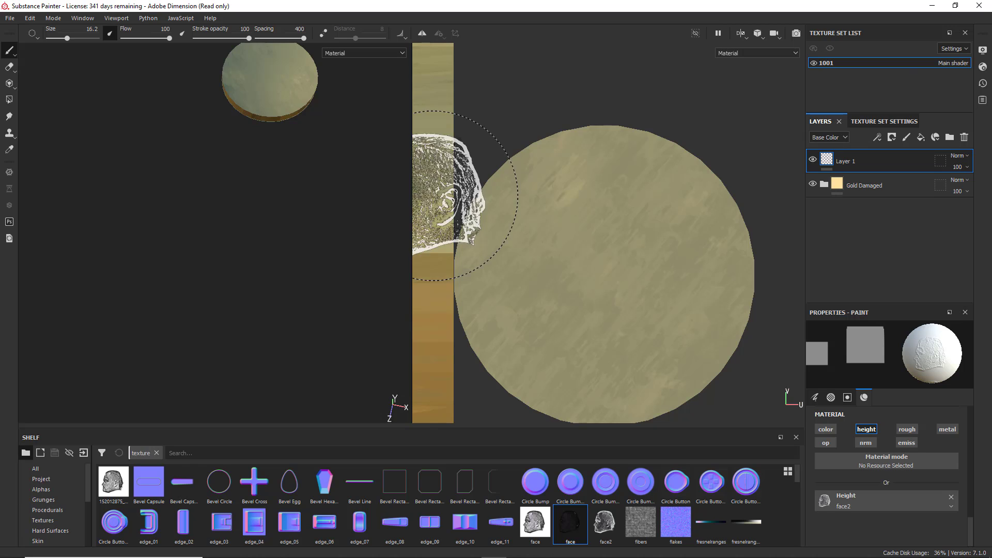
Step: Add face.png in Import resources, mark it as texture, and import into the current session
click(84, 454)
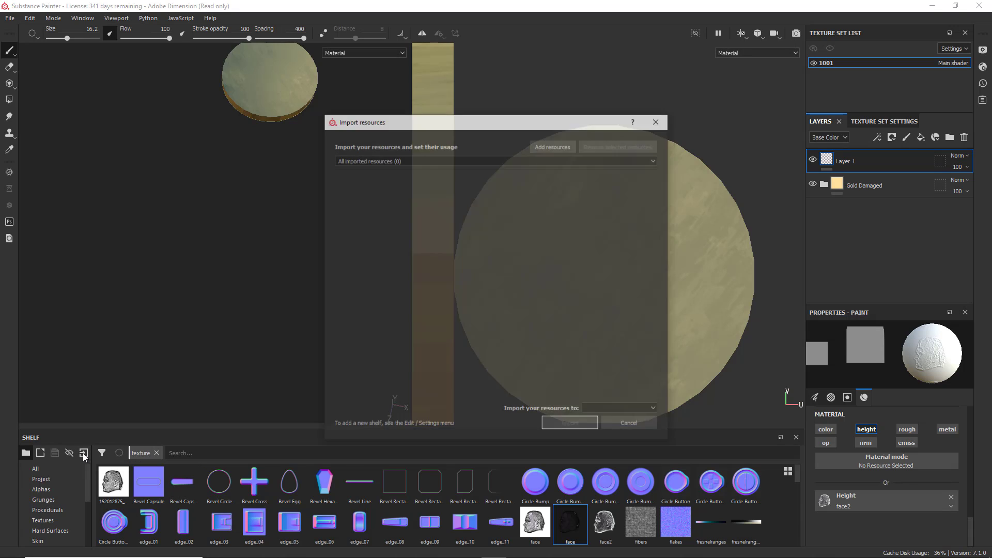
click(550, 146)
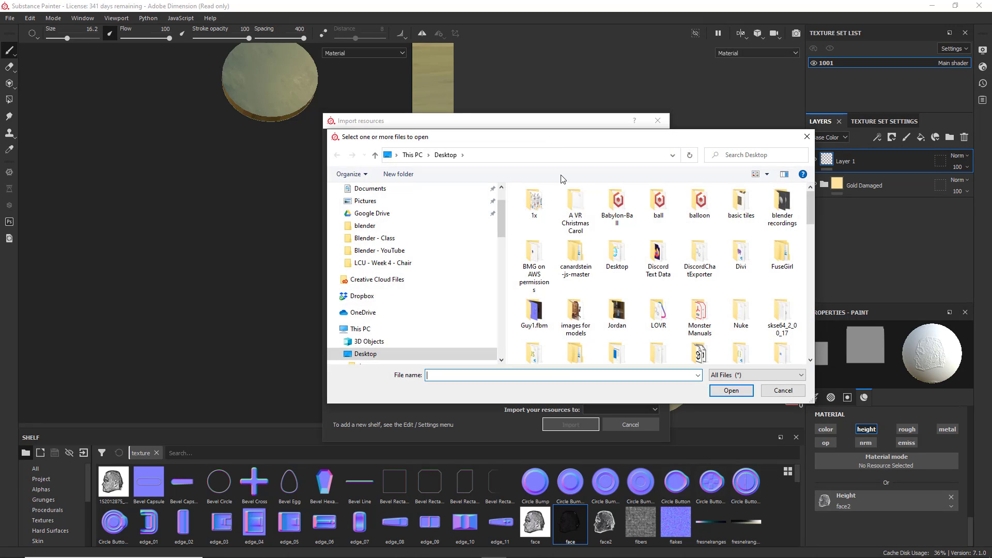
text(face)
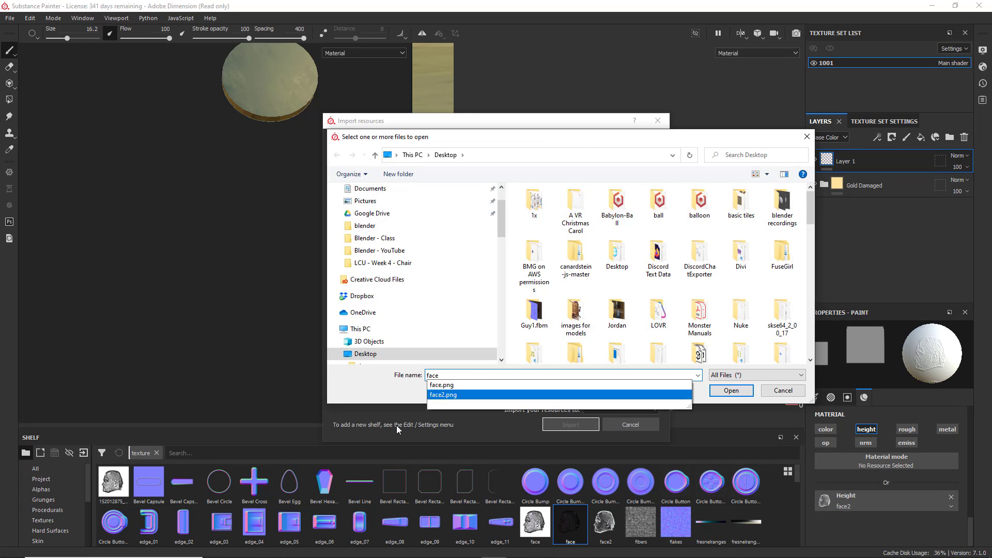
click(449, 386)
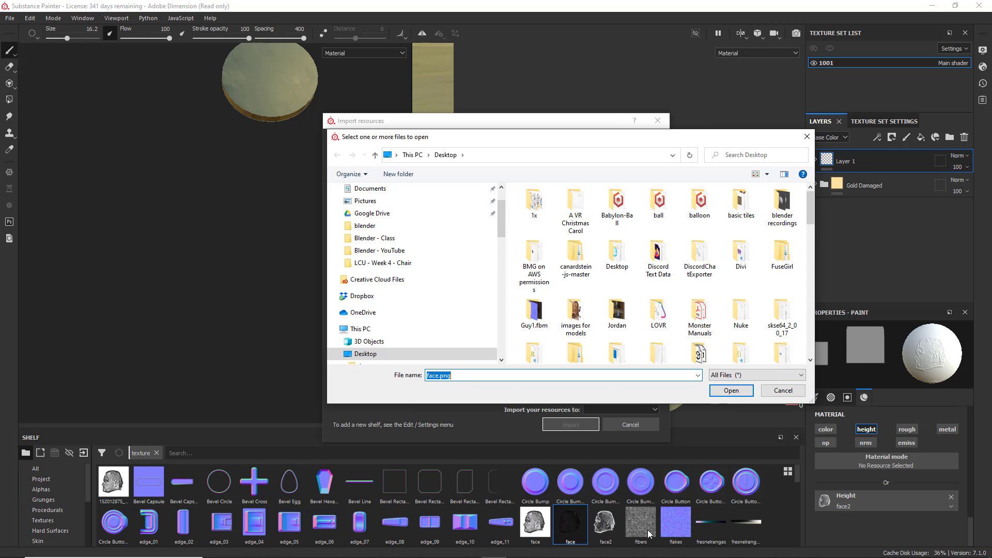
click(744, 392)
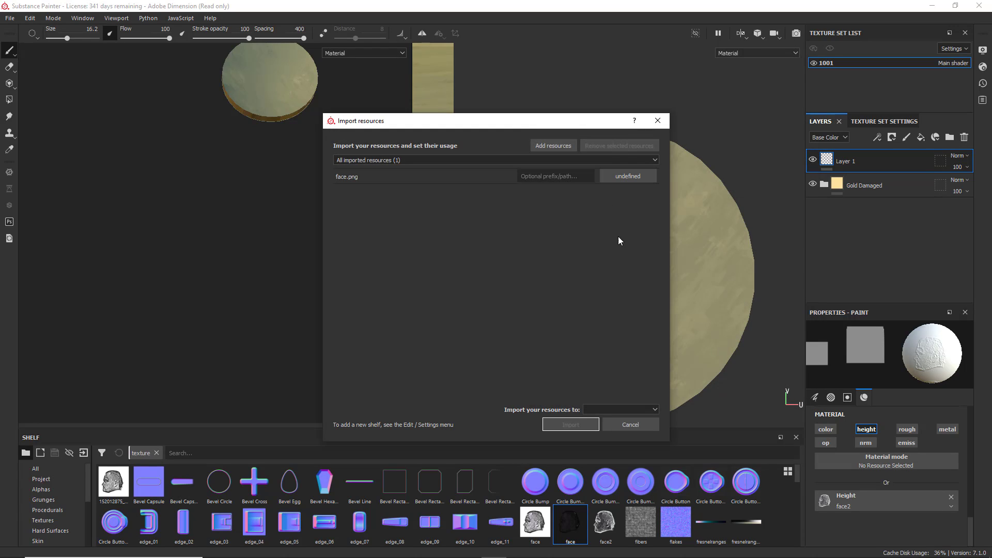
click(630, 179)
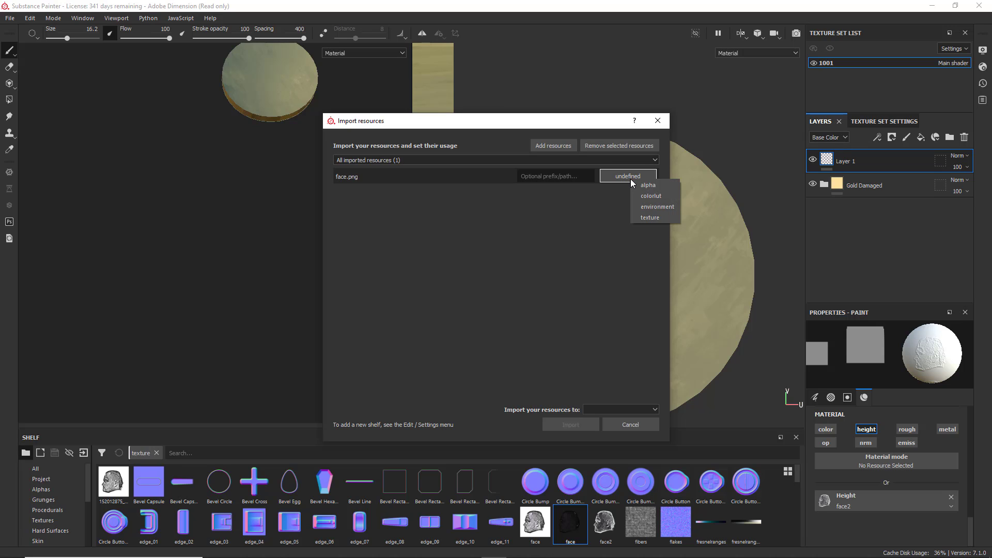
click(650, 217)
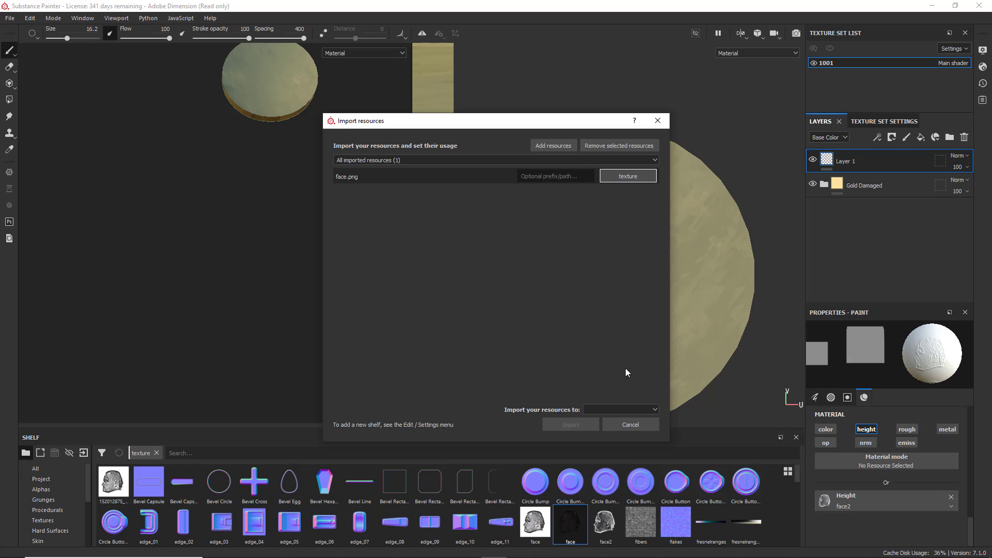
click(608, 412)
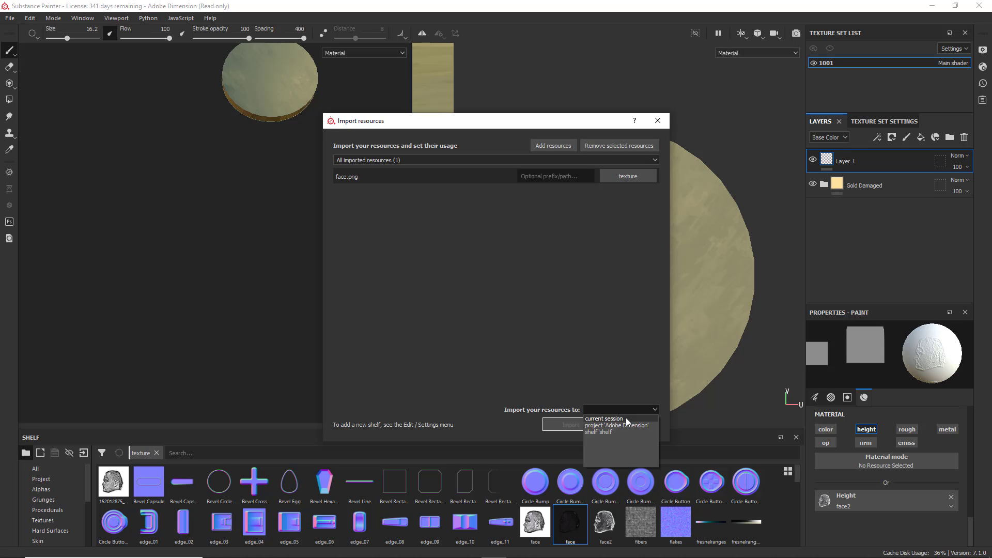
click(627, 418)
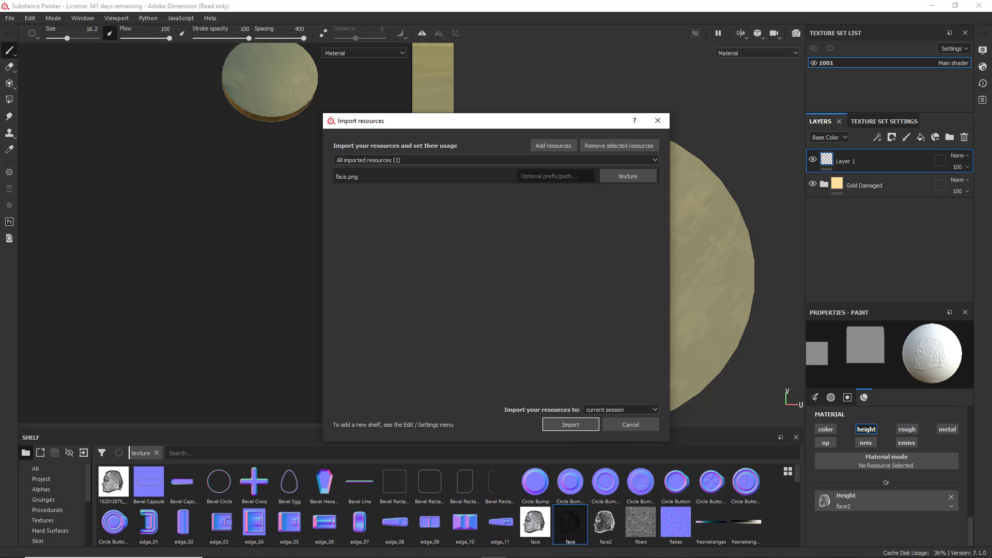
click(571, 425)
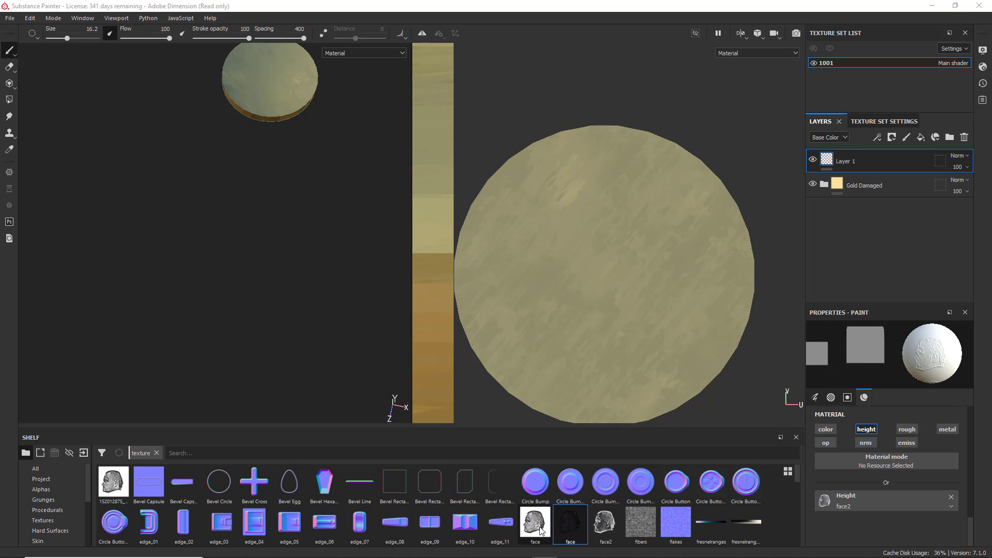
click(603, 523)
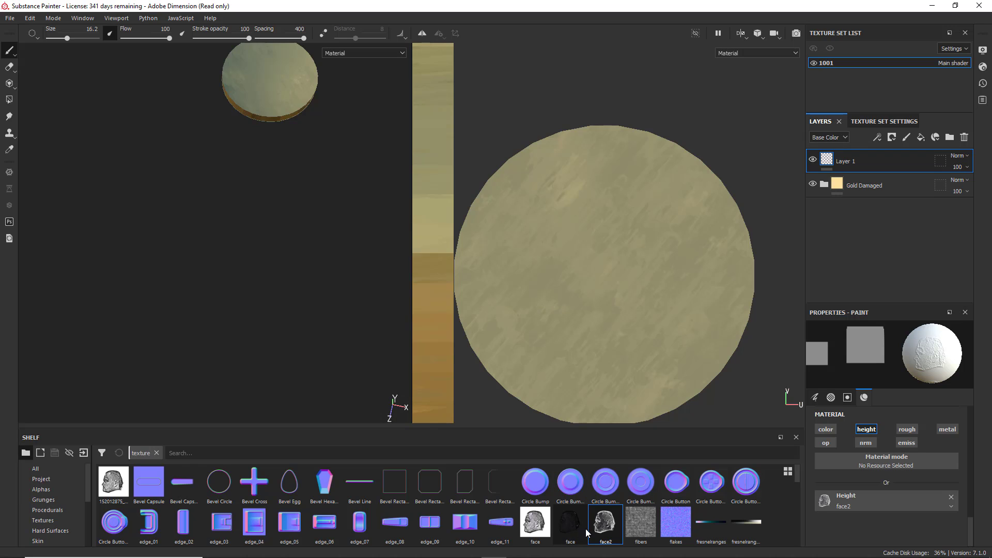
click(575, 528)
mouse_move(579, 523)
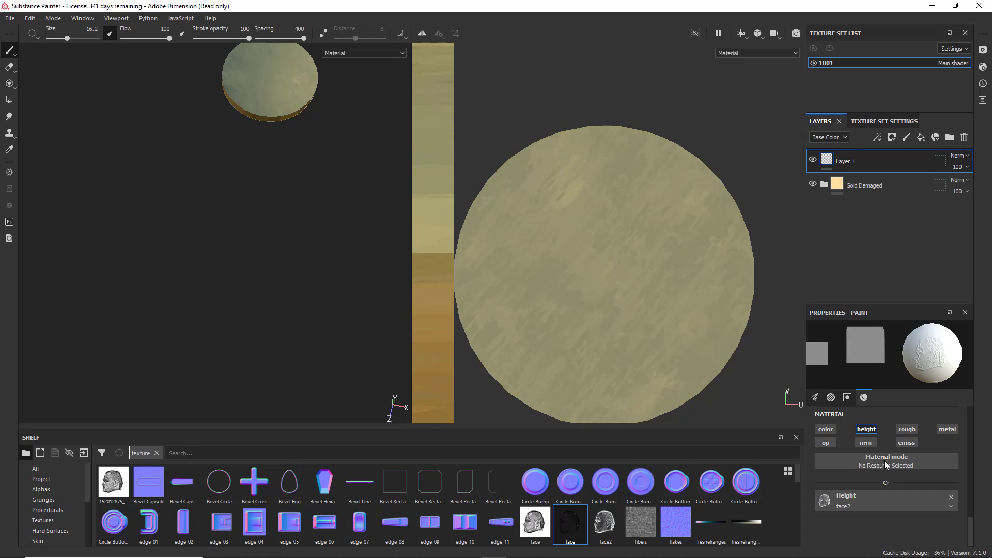
scroll(885, 424, up, 4)
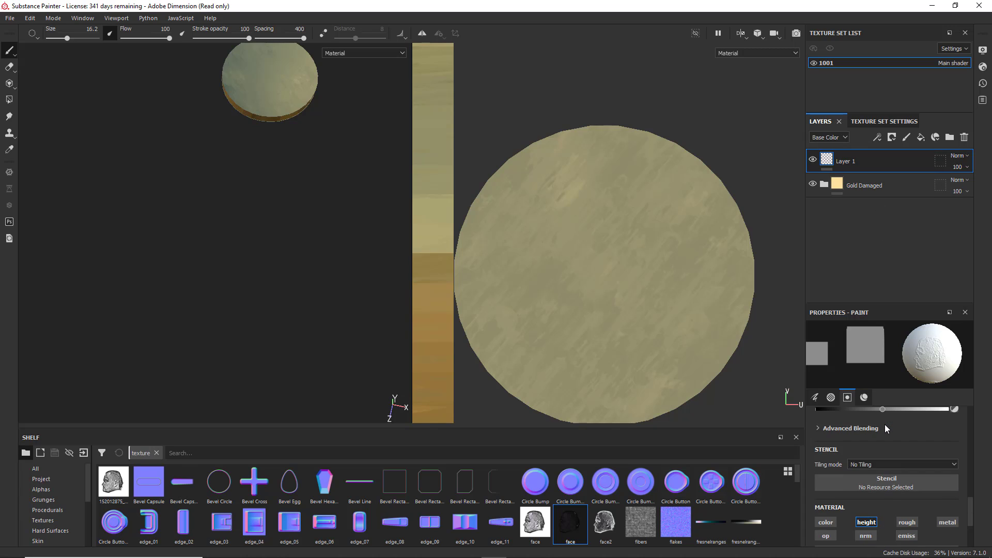
click(866, 398)
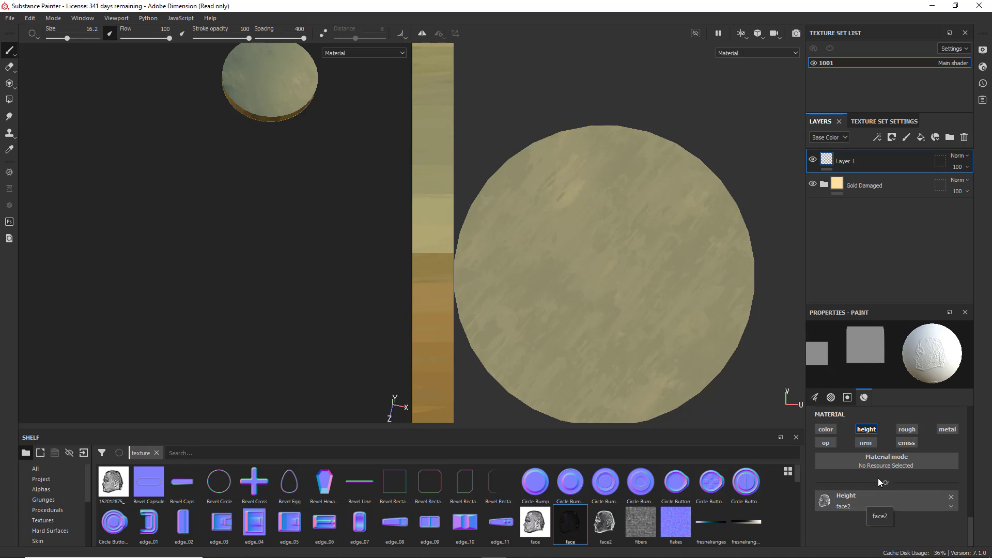
Step: Clear face2 from the Height slot, set a negative height, and stamp six test squares
click(953, 498)
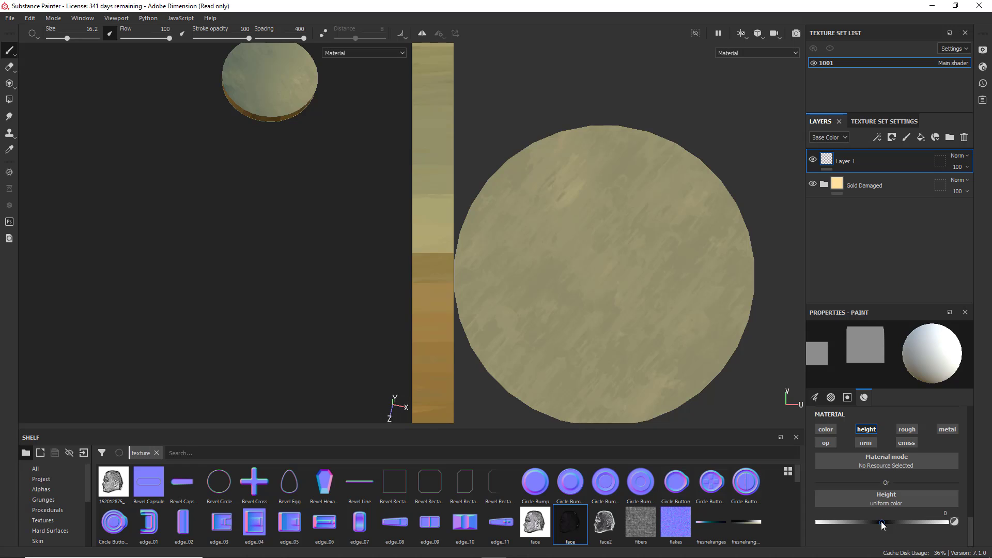
drag(882, 523, 845, 521)
click(847, 396)
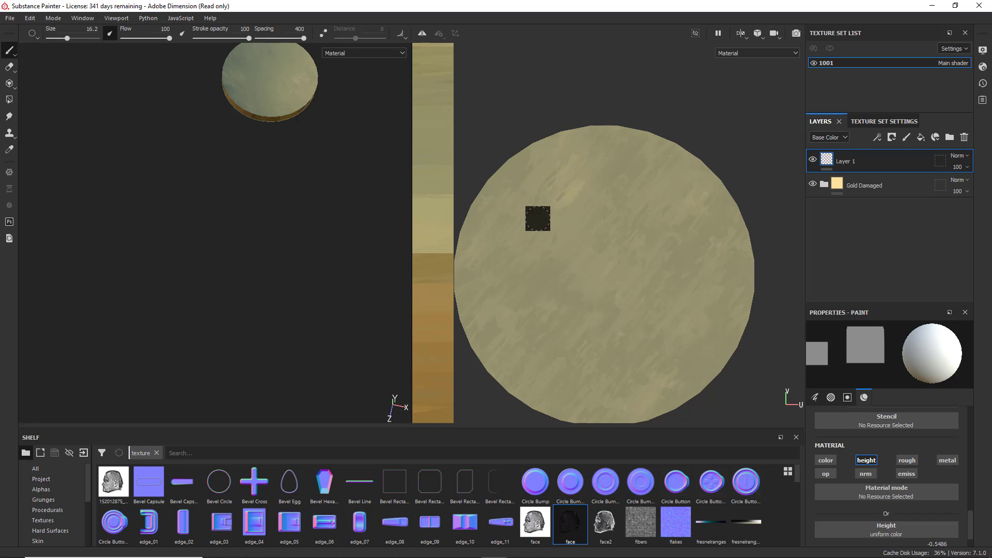
click(512, 190)
click(504, 255)
click(566, 331)
click(690, 322)
click(714, 220)
click(610, 166)
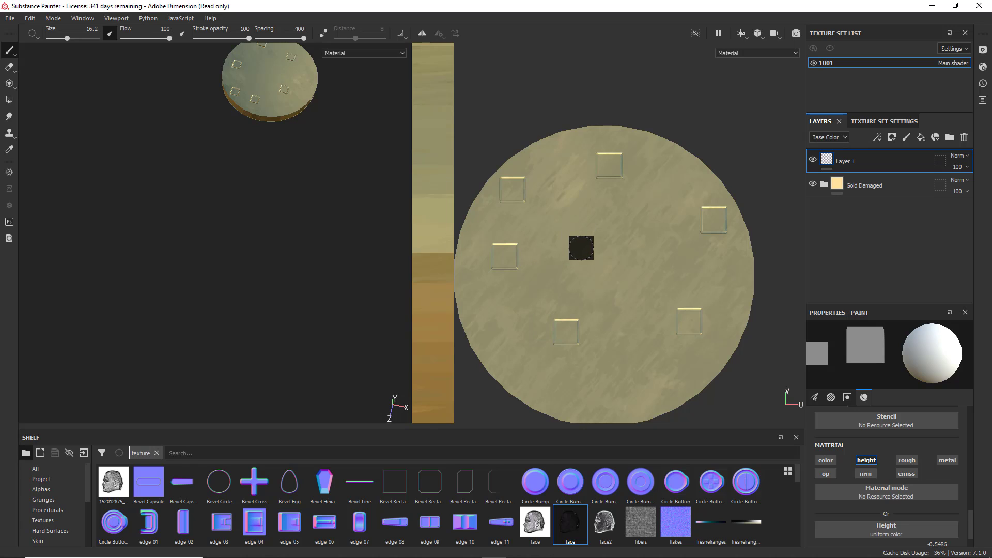
Step: Raise the brush height to 0.6342, stamp two test squares, then undo them
scroll(907, 459, down, 1)
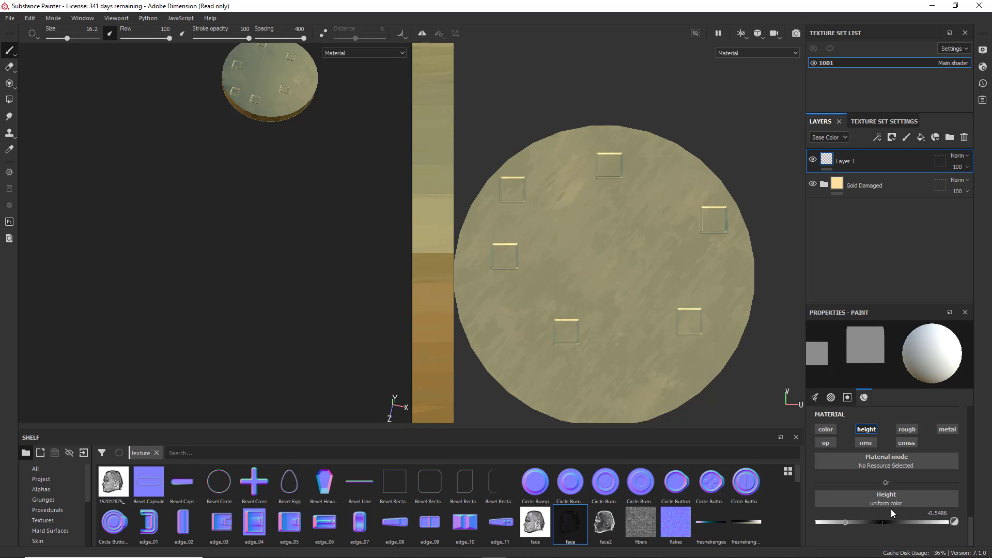
click(905, 522)
click(644, 237)
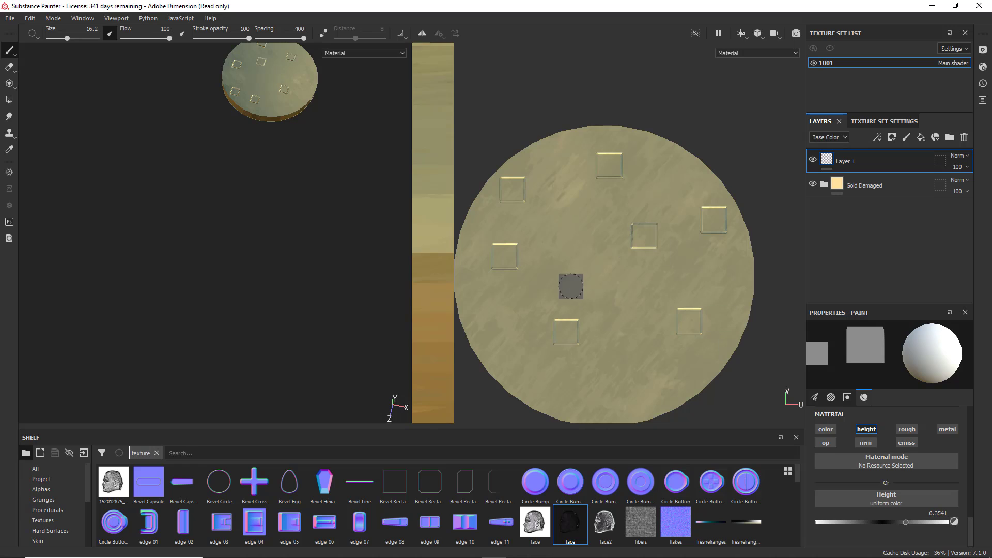
click(559, 278)
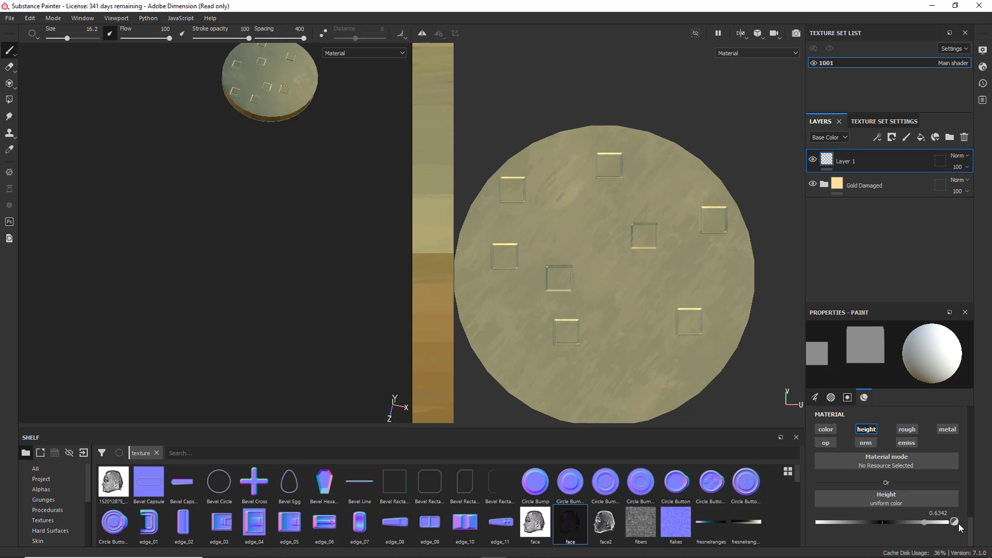
key(ctrl+z)
key(ctrl+z)
key(ctrl+z)
key(ctrl+z)
key(ctrl+z)
key(ctrl+z)
key(ctrl+z)
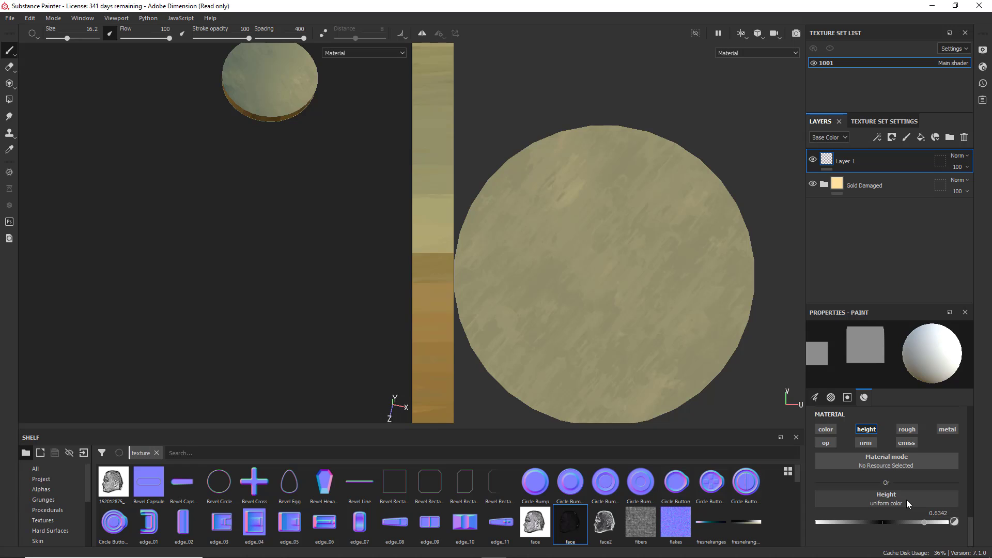
Step: Load face2 as the brush height at size 100 and undo a trial stamp at the coin centre
click(906, 500)
text(face2)
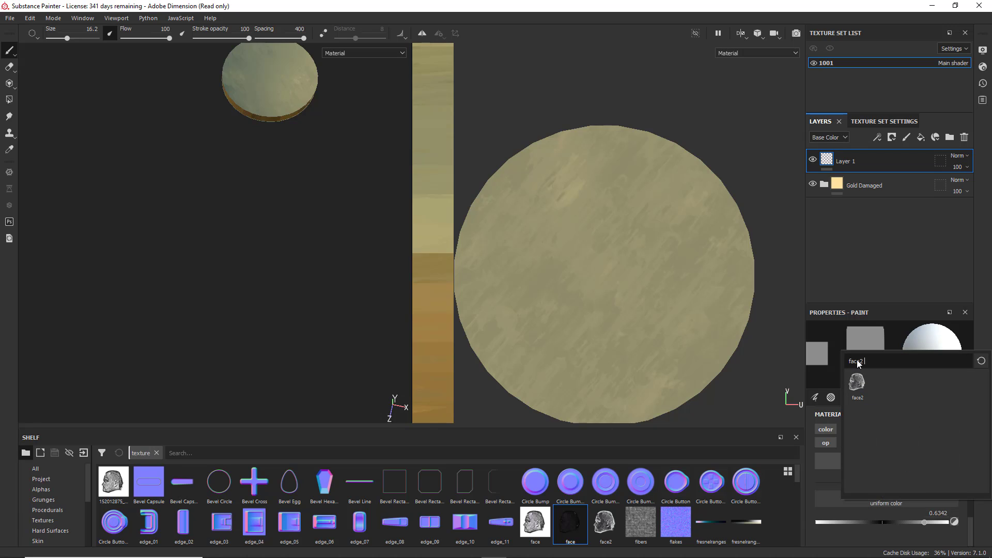
click(859, 385)
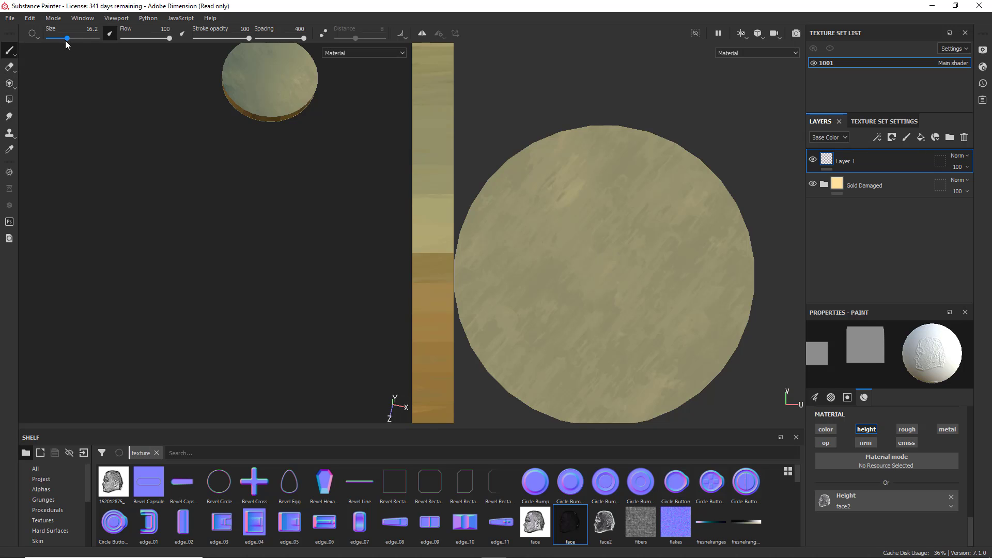
drag(67, 39, 98, 39)
click(594, 262)
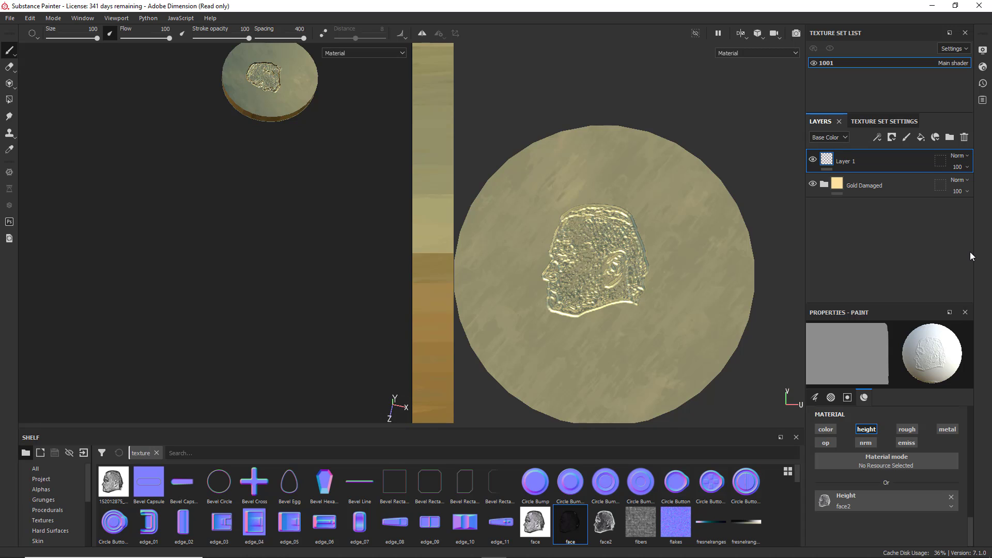
key(ctrl+z)
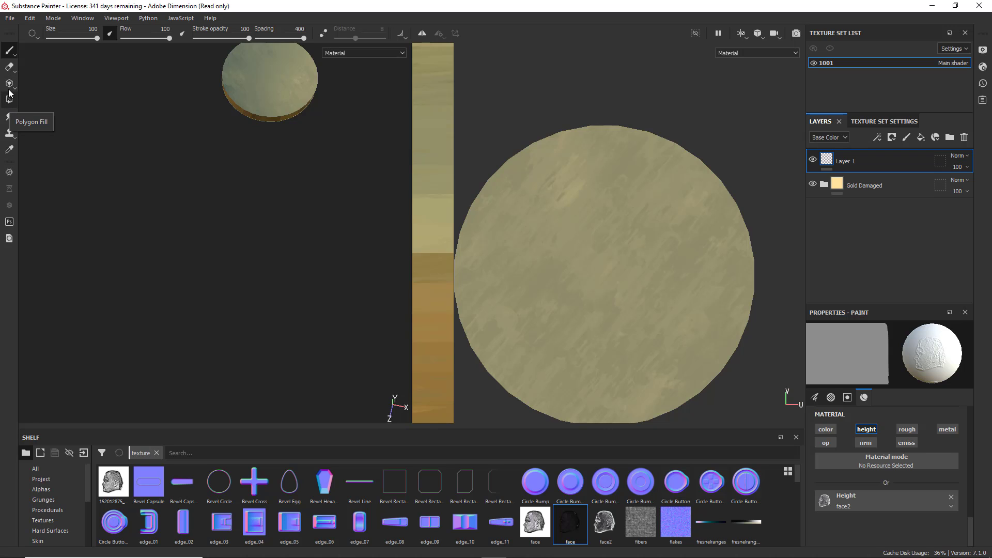
Step: With the Projection tool, frame the coin and paint the face stencil across it
click(10, 84)
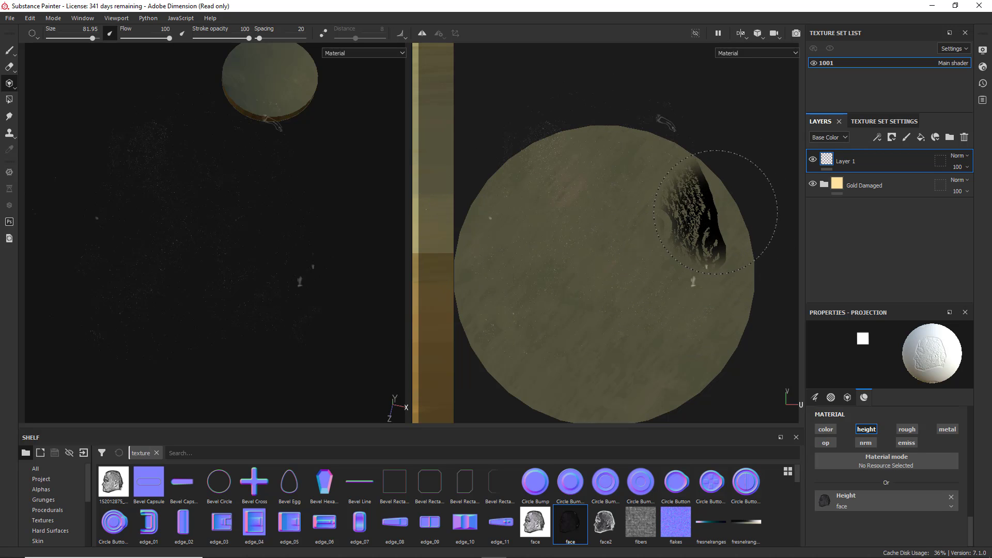
mouse_move(720, 187)
middle_down()
mouse_move(688, 160)
mouse_move(697, 133)
middle_up()
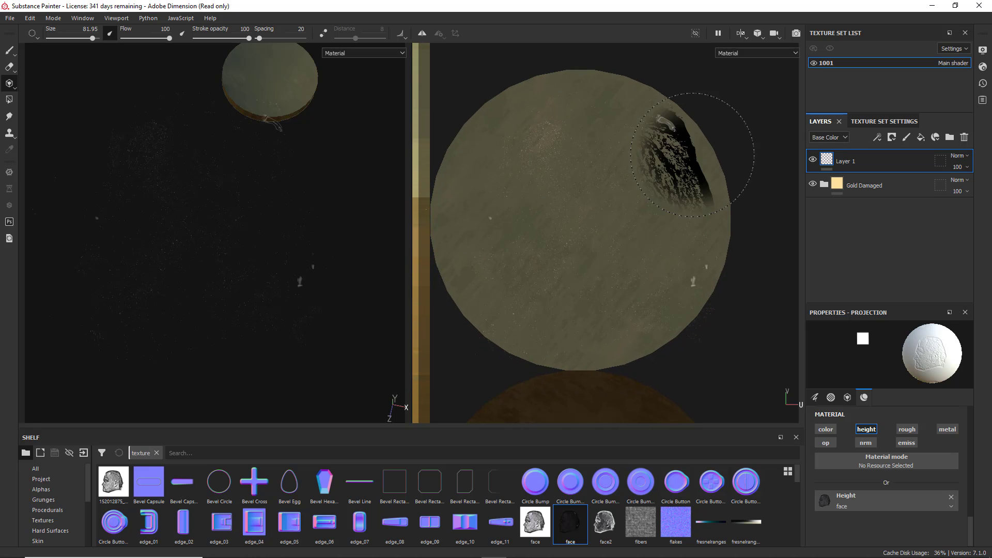
scroll(728, 211, up, 3)
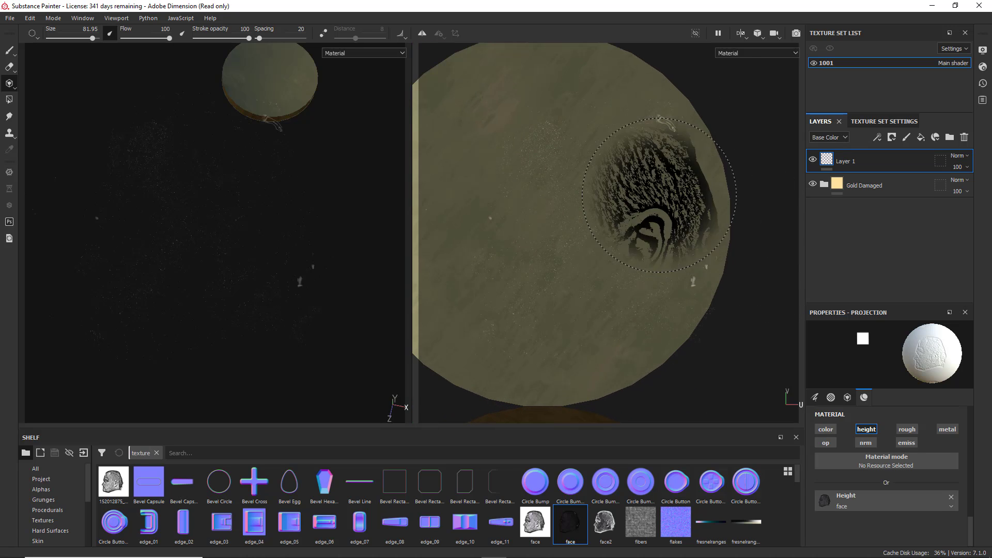
middle_drag(556, 140, 643, 203)
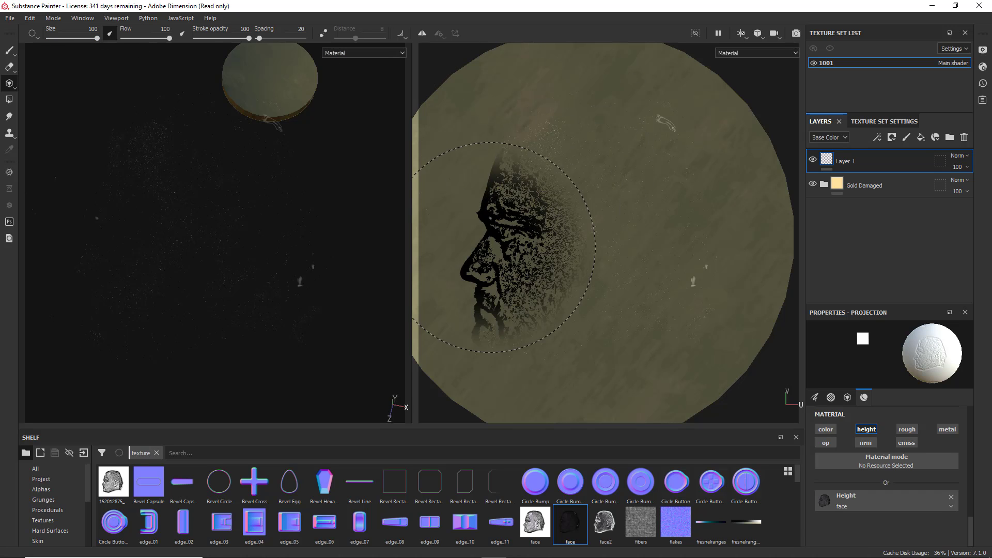
mouse_move(673, 238)
mouse_down()
mouse_move(641, 228)
mouse_move(636, 243)
mouse_move(527, 258)
mouse_move(610, 284)
mouse_up()
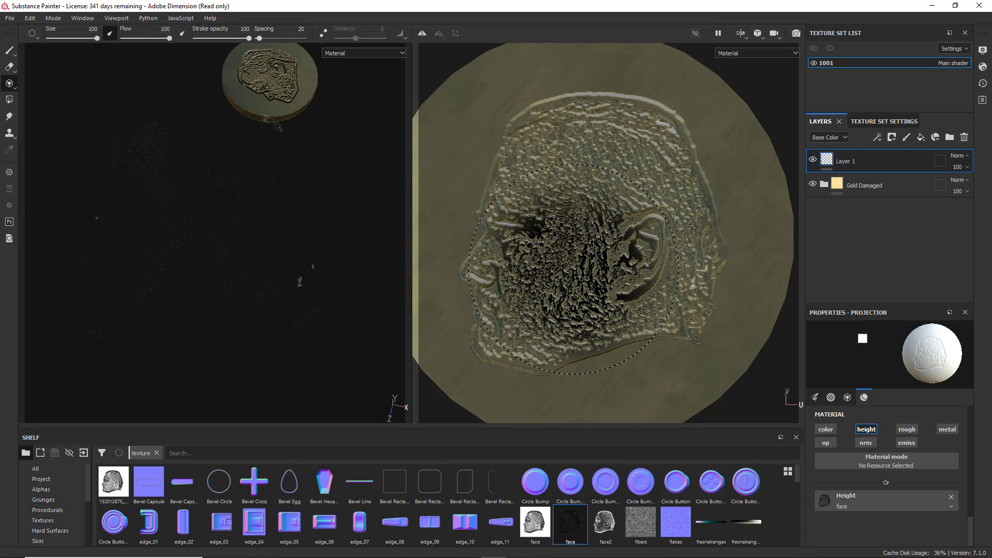
Step: Switch back to the Paint brush and frame the whole coin large in both views
click(8, 50)
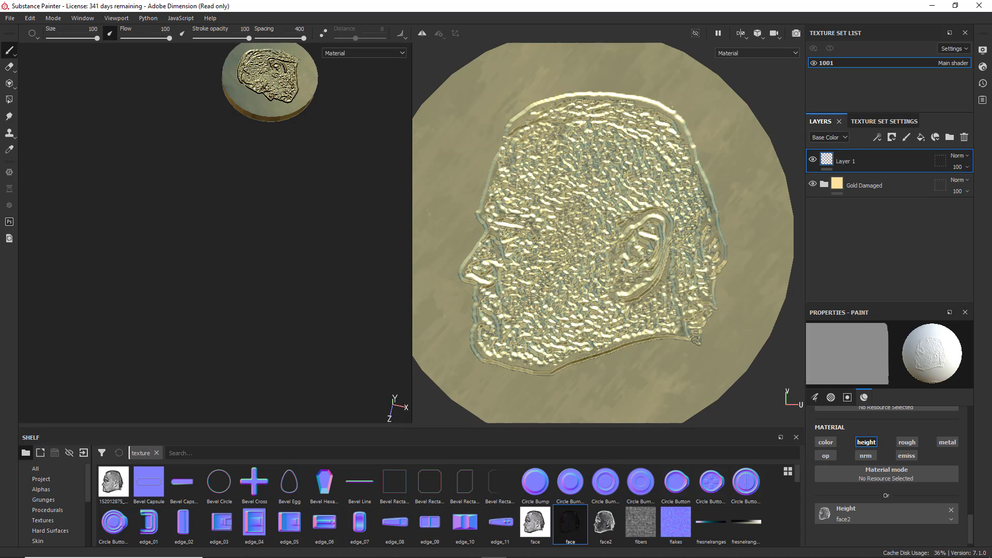
scroll(595, 351, down, 5)
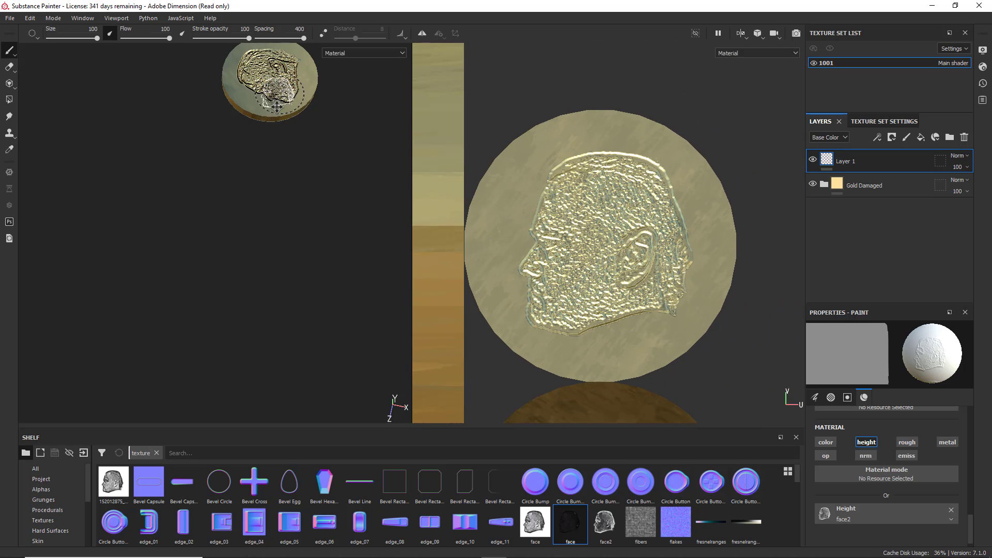
scroll(257, 96, down, 2)
mouse_move(257, 96)
middle_down()
mouse_move(253, 243)
mouse_move(272, 254)
mouse_move(259, 308)
middle_up()
scroll(272, 254, up, 4)
scroll(266, 311, down, 2)
scroll(288, 310, up, 4)
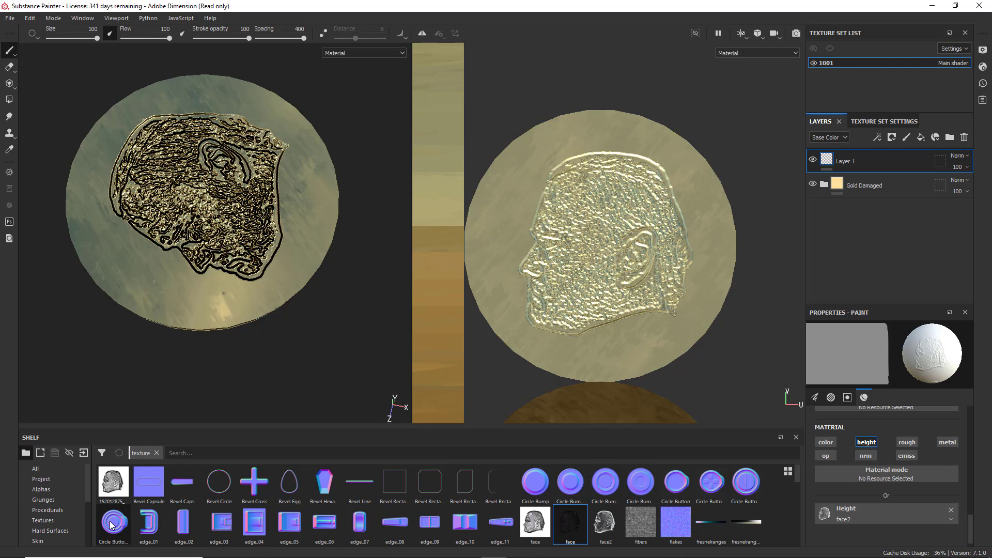
Step: Replace face2 with Gradient Flakes as the brush height
click(849, 510)
text(face2)
click(862, 445)
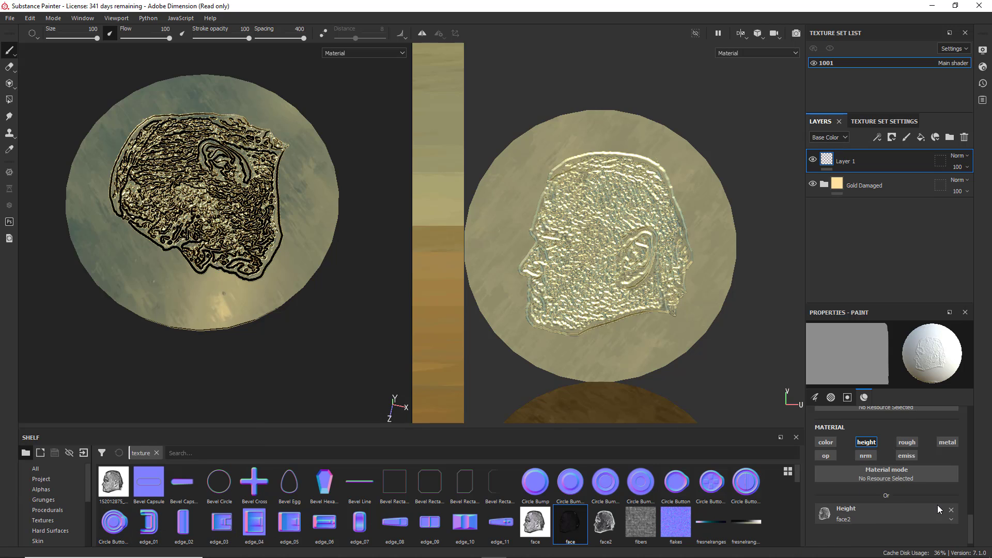
click(951, 509)
click(915, 513)
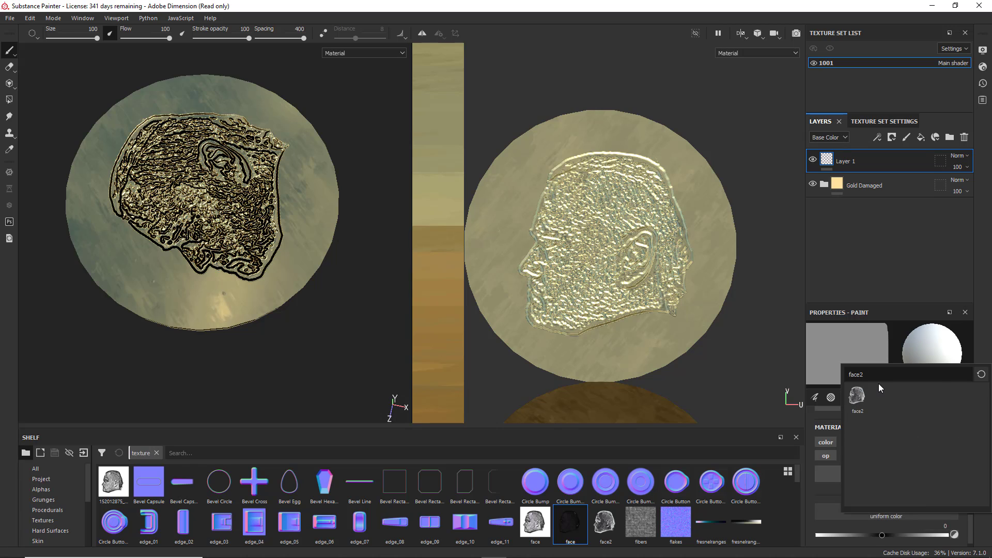
key(BackSpace)
key(BackSpace)
key(BackSpace)
key(BackSpace)
key(BackSpace)
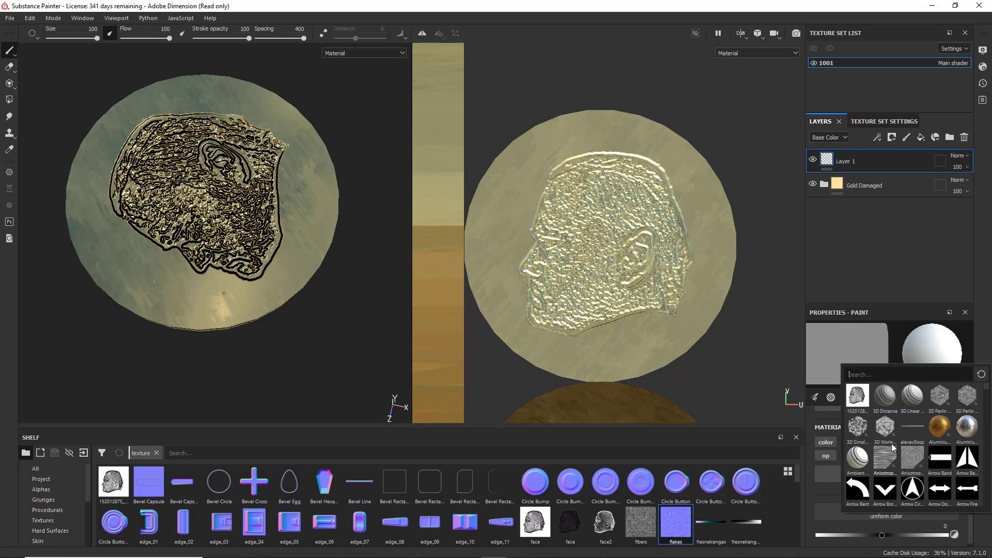
text(fl)
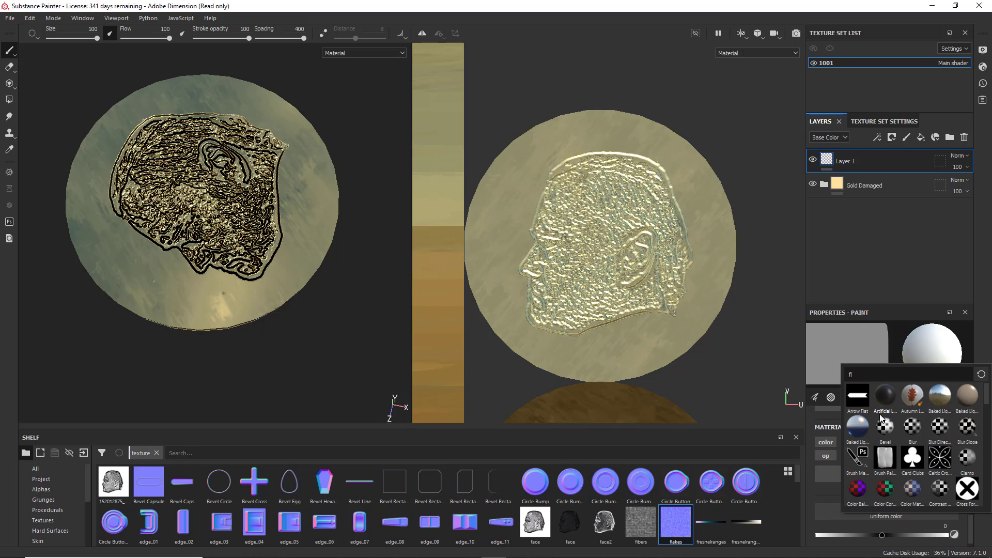
text(ak)
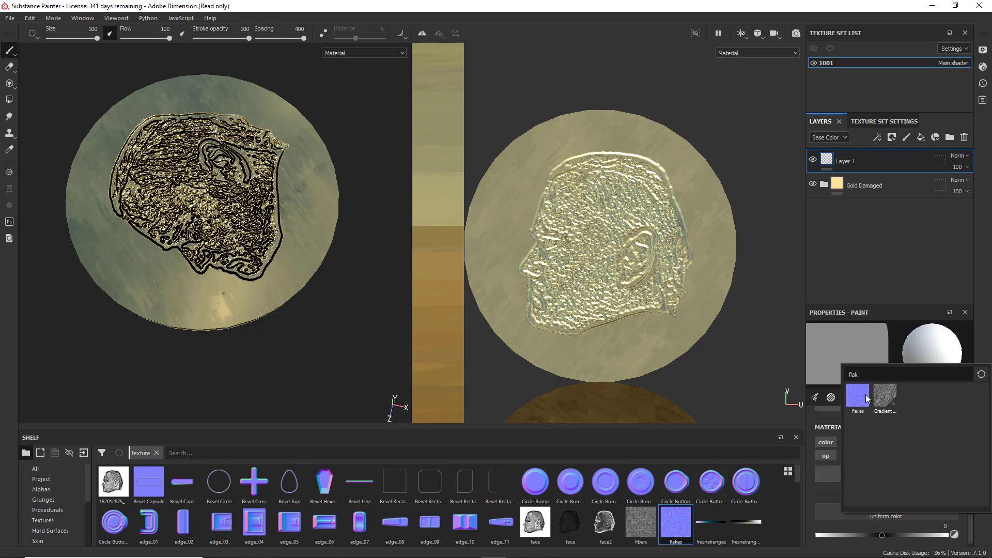
click(881, 397)
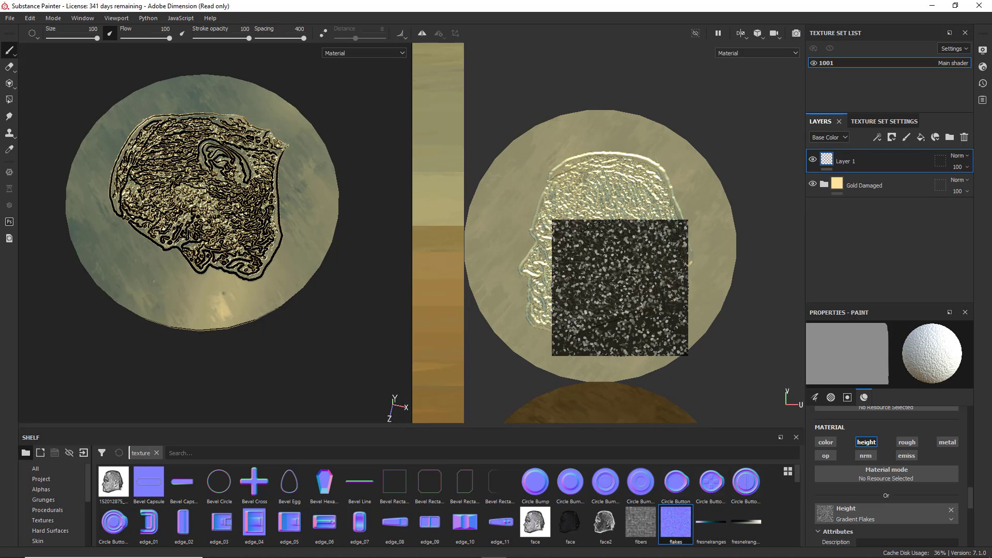
Step: Set the brush size to 16, flow to 95 and spacing to 16
ctrl+right_drag(171, 70, 119, 70)
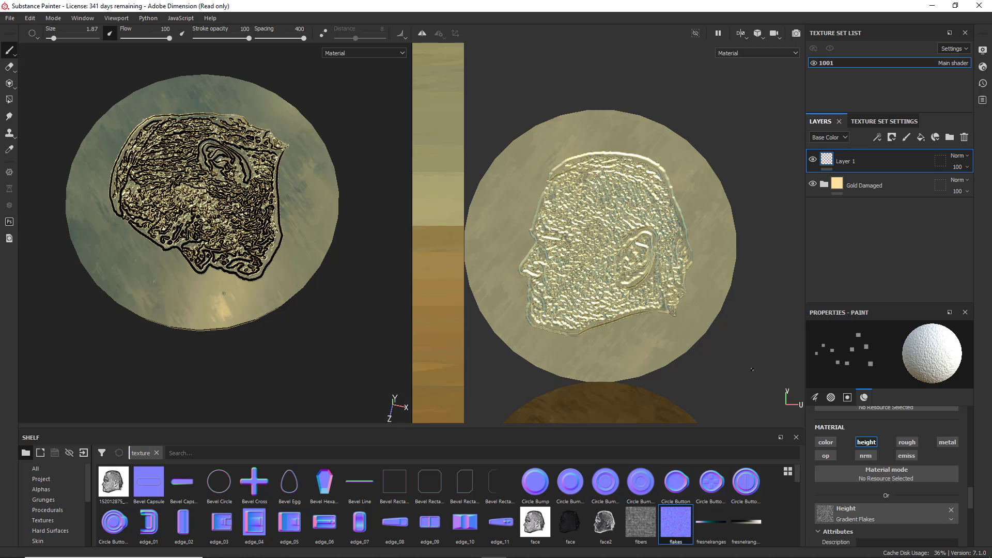
scroll(752, 369, down, 2)
scroll(755, 383, up, 4)
scroll(890, 430, up, 5)
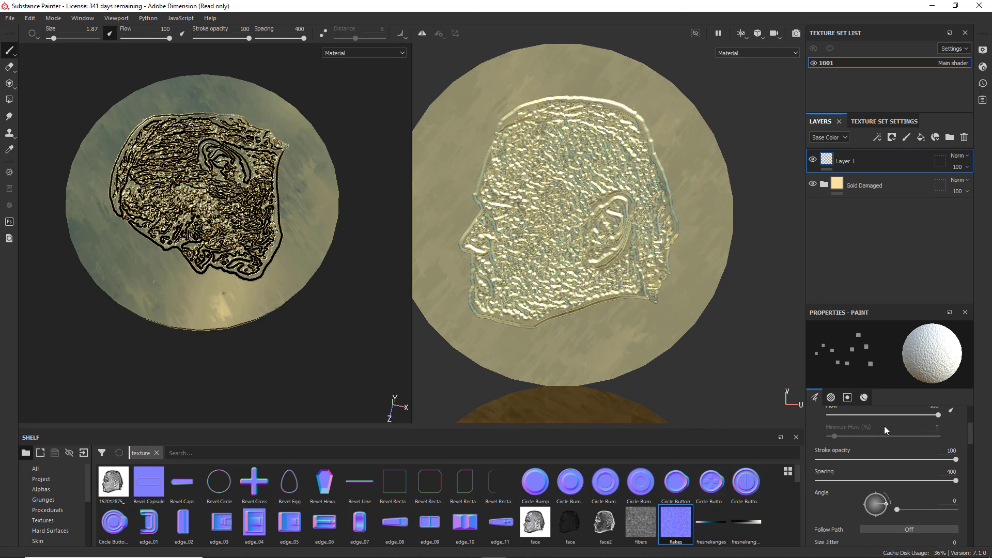
scroll(881, 425, up, 3)
mouse_move(842, 458)
mouse_down()
mouse_move(886, 461)
mouse_move(827, 476)
mouse_up()
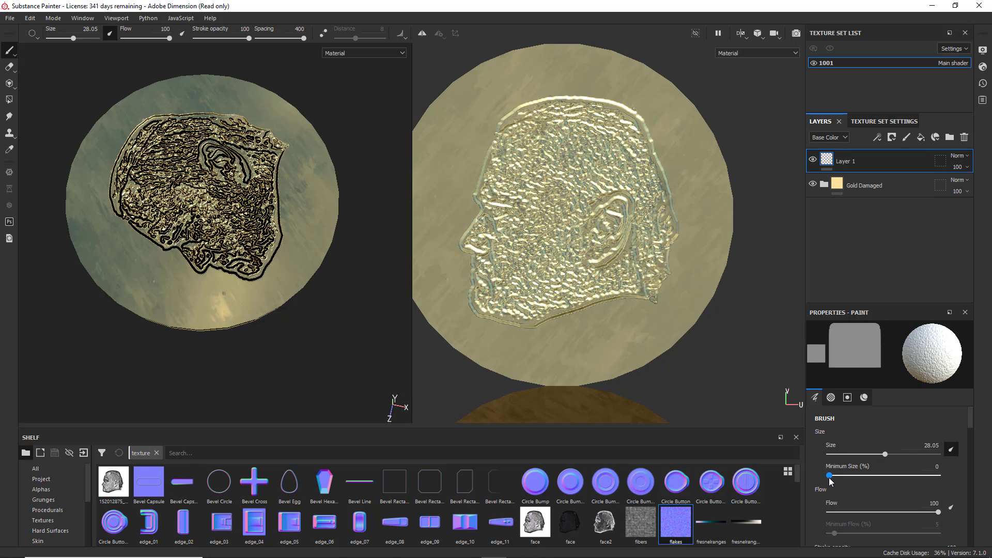
mouse_move(886, 454)
mouse_down()
mouse_move(817, 451)
mouse_move(839, 453)
mouse_up()
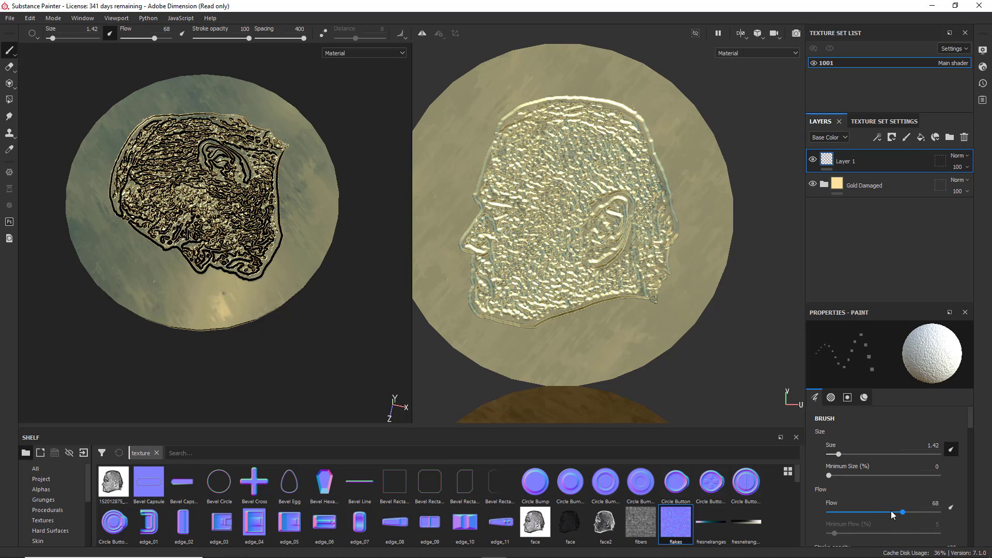
scroll(871, 484, down, 3)
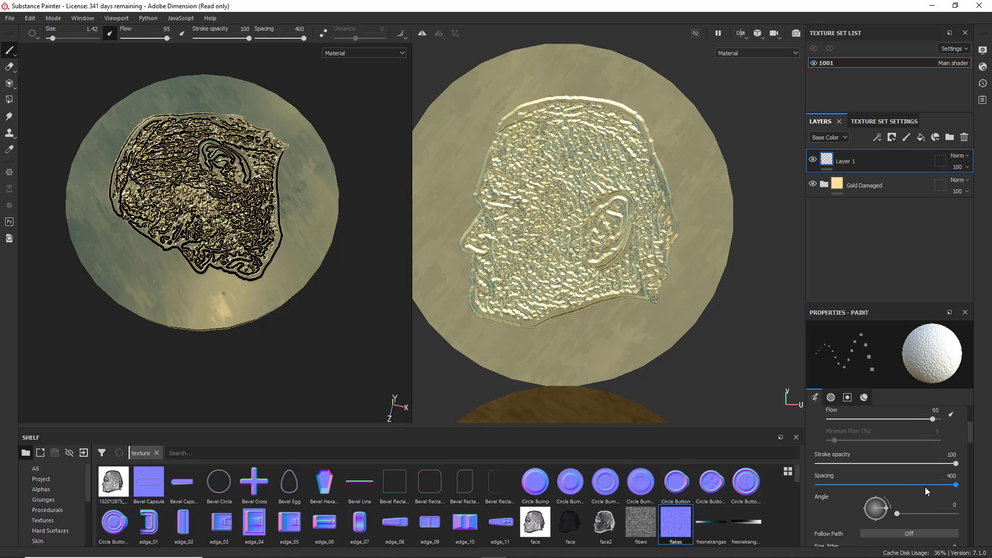
mouse_move(923, 486)
mouse_down()
mouse_move(814, 487)
mouse_move(838, 493)
mouse_move(823, 491)
mouse_up()
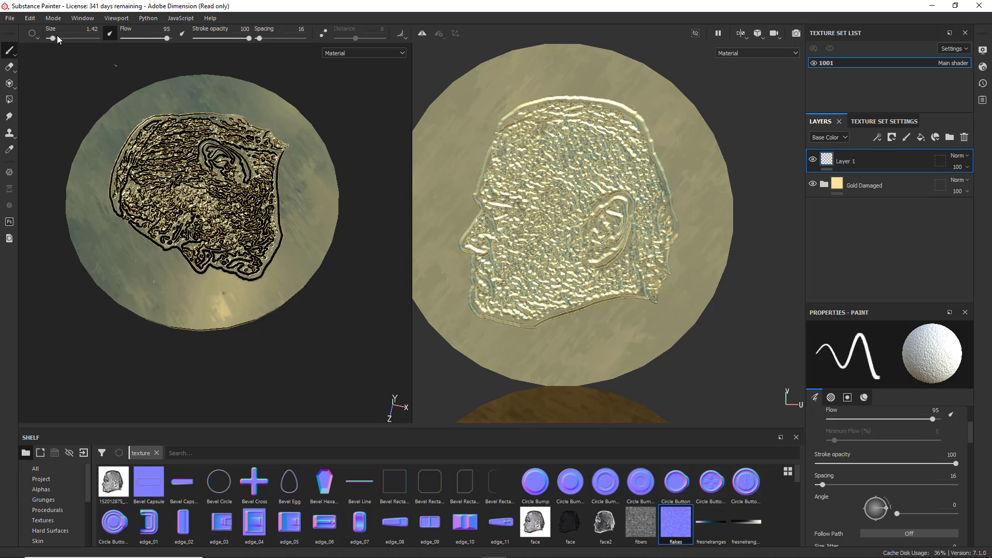
drag(52, 38, 67, 39)
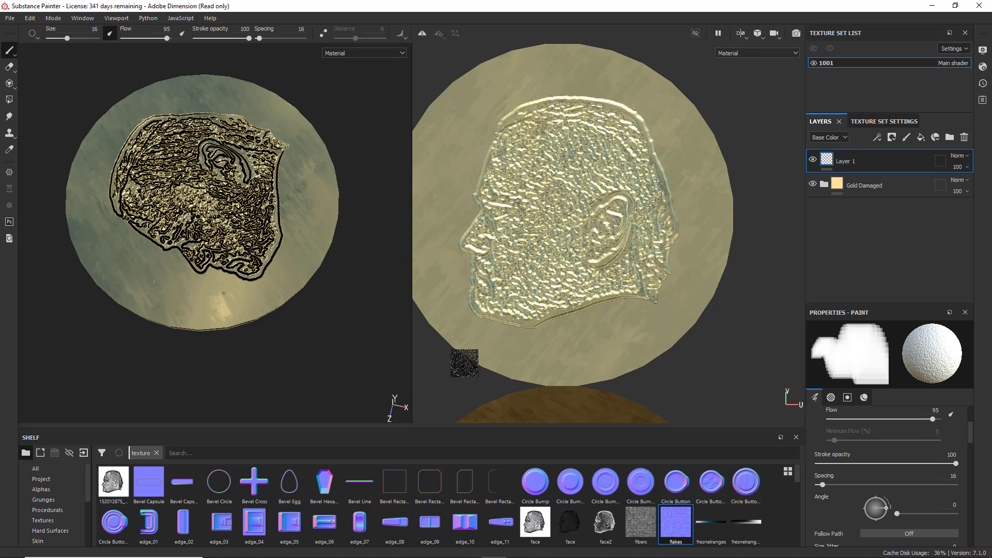
scroll(654, 351, down, 5)
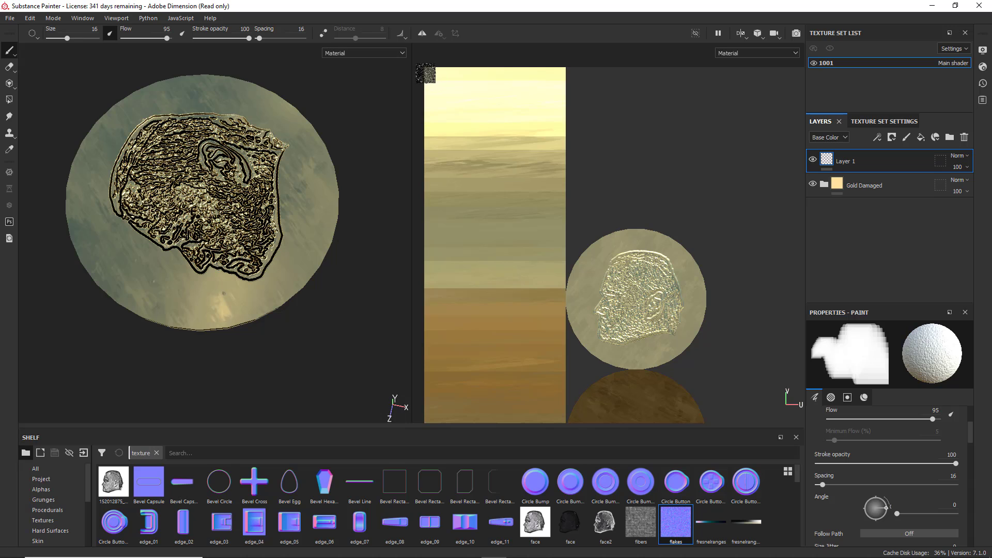
Step: Stroke flakes across the top of the plane, then zoom and pan to check it
mouse_move(426, 73)
mouse_down()
mouse_move(543, 75)
mouse_move(543, 95)
mouse_move(437, 90)
mouse_move(444, 85)
mouse_move(434, 113)
mouse_move(525, 114)
mouse_move(542, 140)
mouse_move(472, 139)
mouse_move(452, 291)
mouse_move(517, 222)
mouse_move(558, 124)
mouse_move(480, 170)
mouse_move(535, 198)
mouse_move(478, 214)
mouse_move(558, 230)
mouse_move(481, 254)
mouse_move(527, 277)
mouse_up()
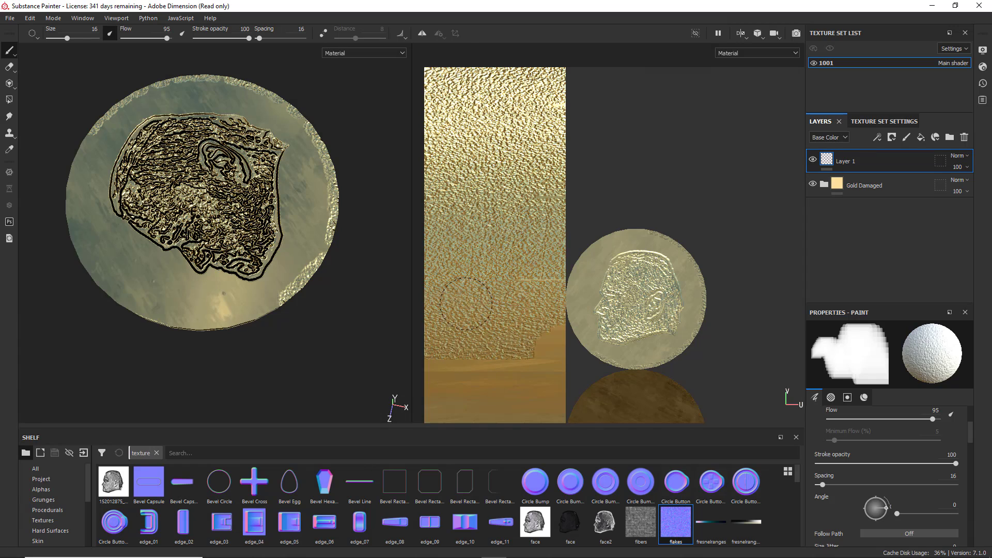
scroll(506, 347, down, 4)
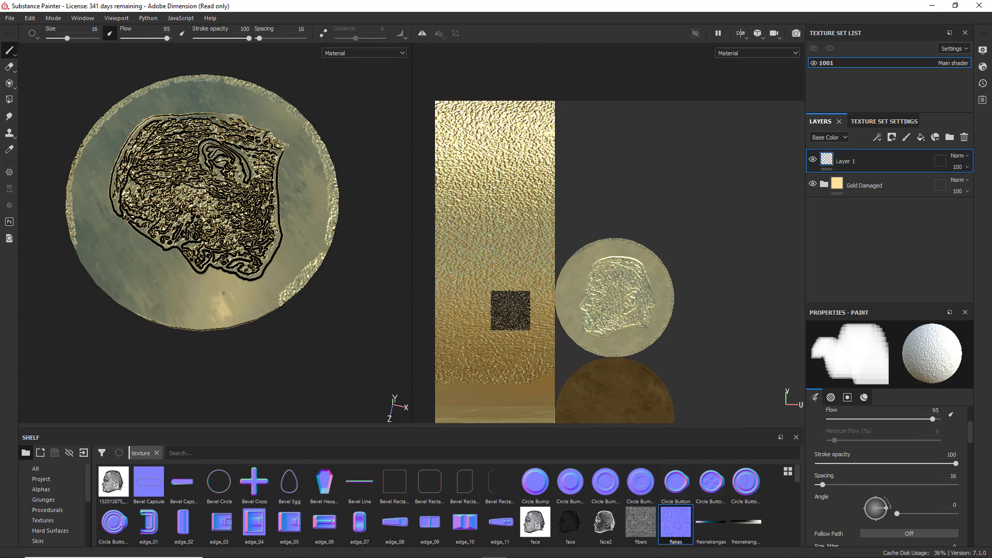
middle_drag(668, 353, 714, 239)
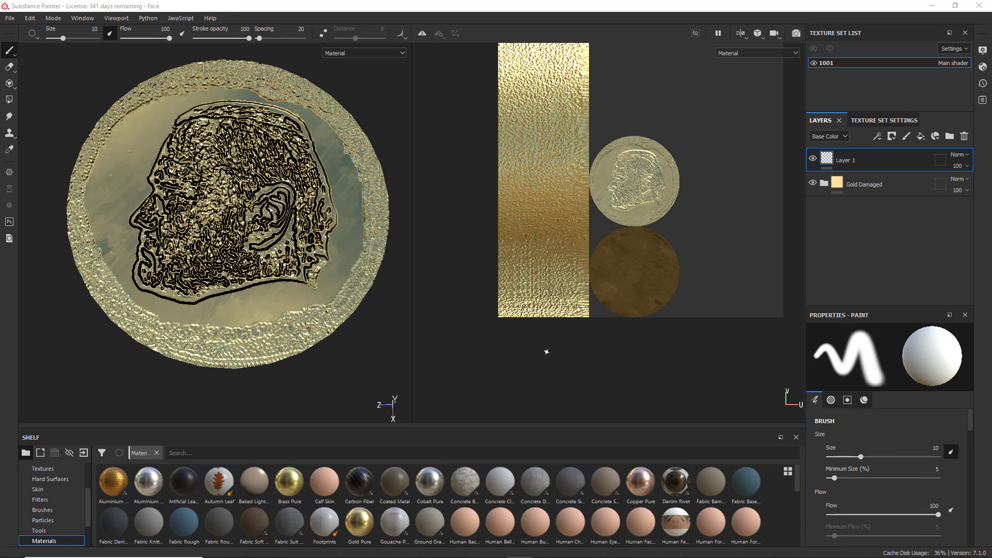
Step: Export the coin texture as a 16-bit PNG using the 2D View output template
click(11, 21)
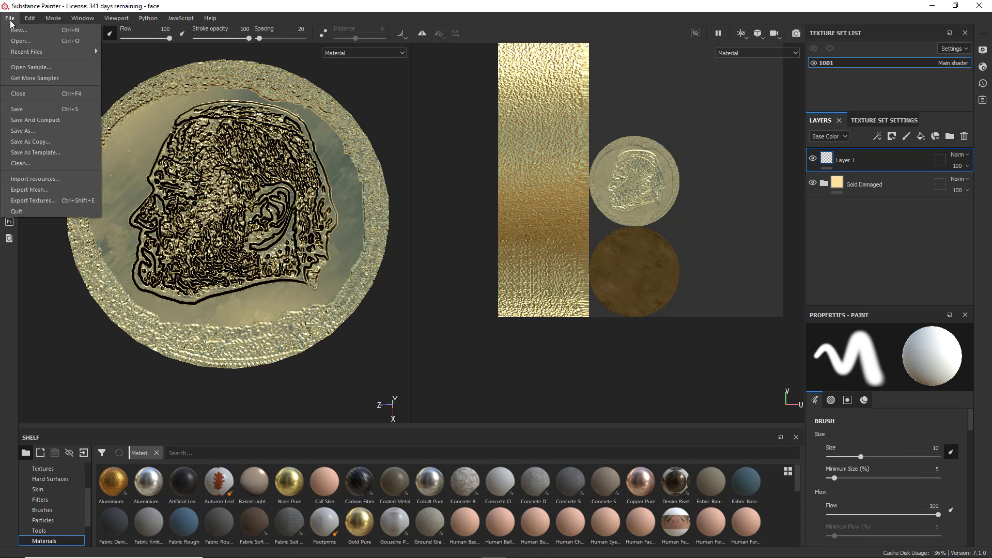
click(51, 203)
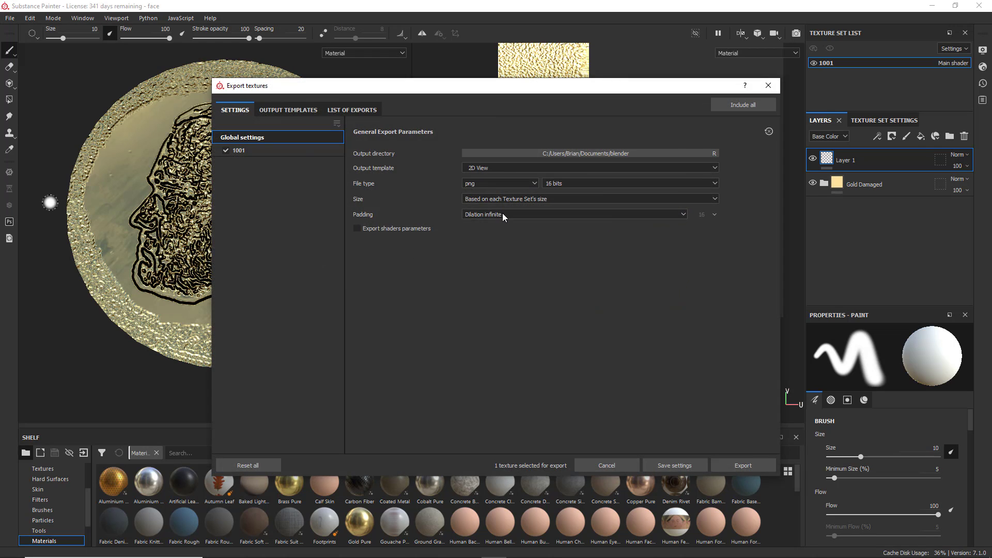
click(493, 170)
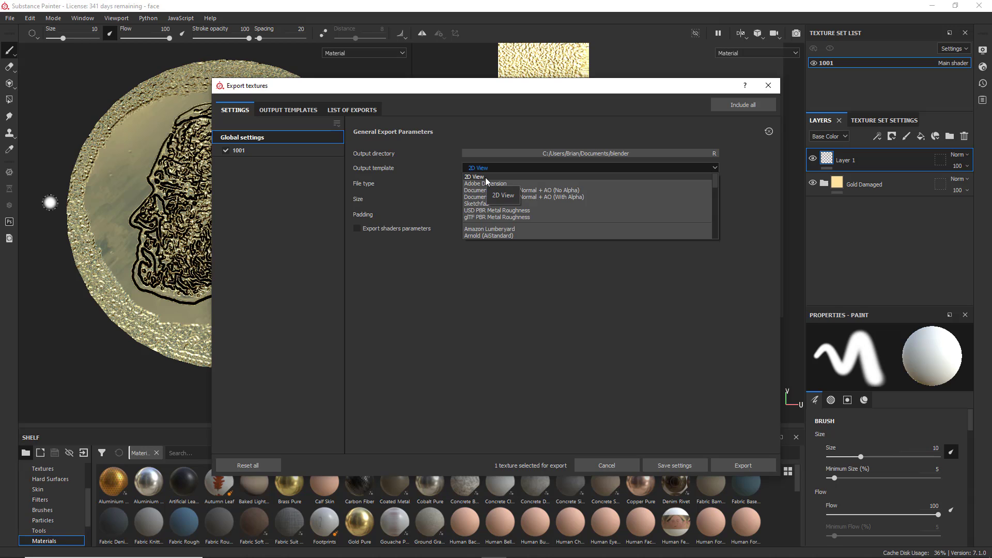
click(488, 177)
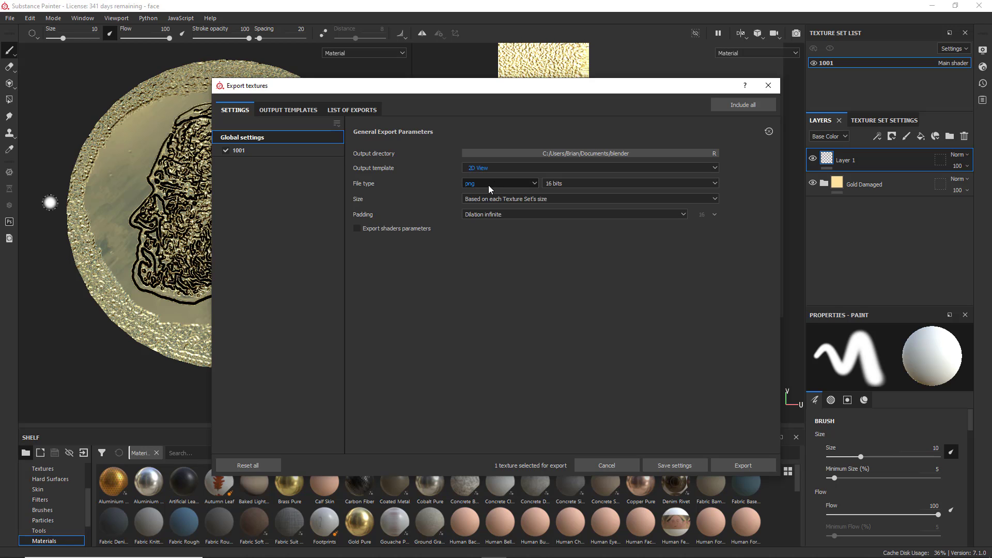
click(583, 184)
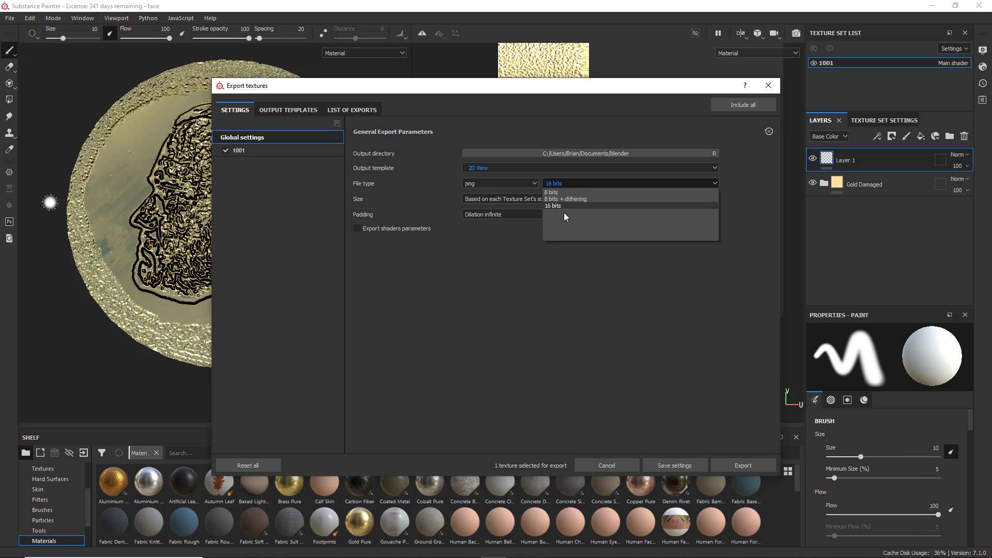
click(517, 229)
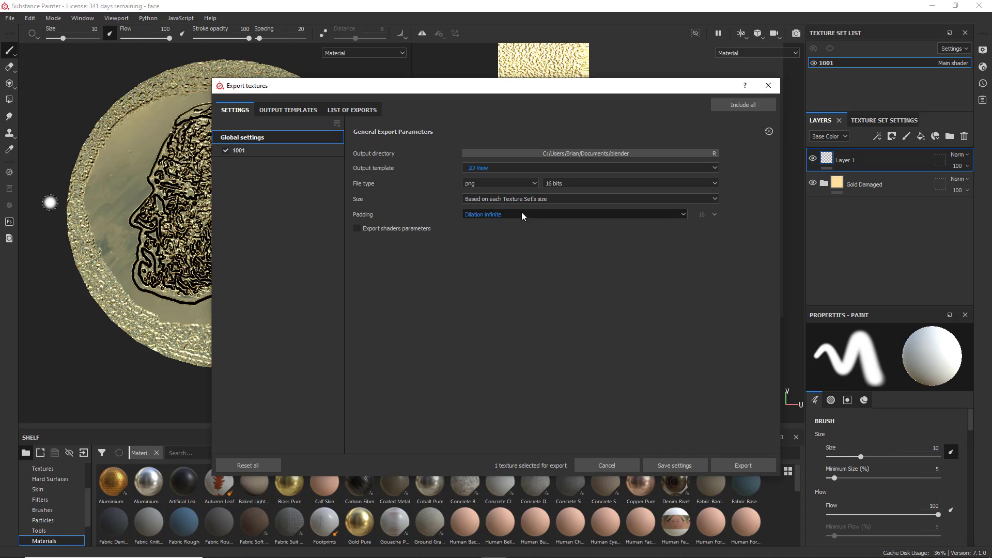
click(723, 464)
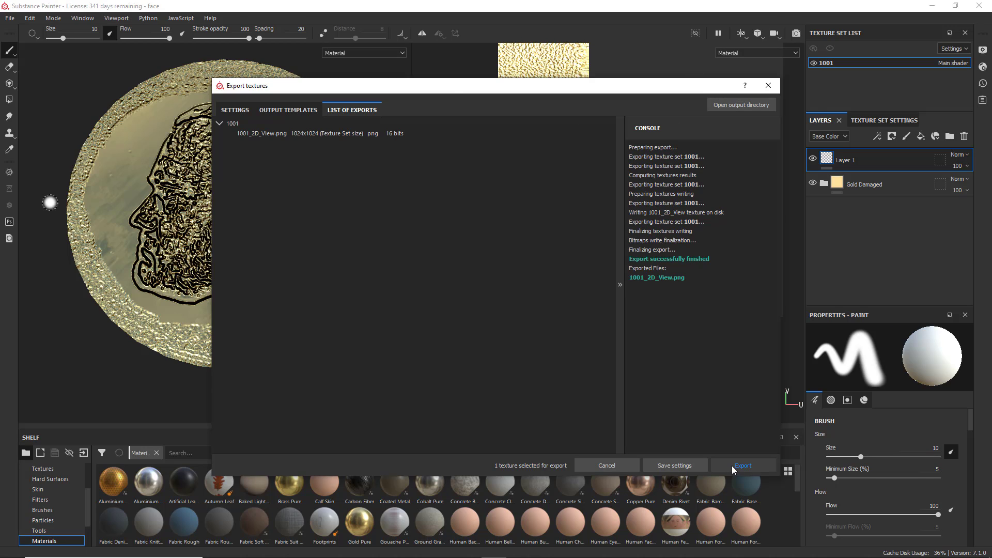
Step: Check 1001_2D_View.png in its output folder, close the export dialog and minimize Painter
click(725, 107)
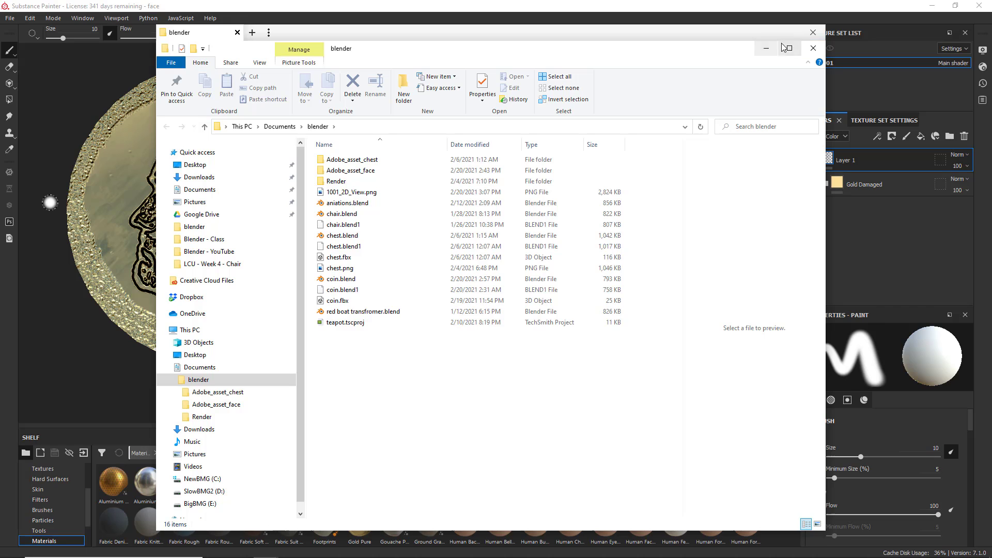
click(764, 51)
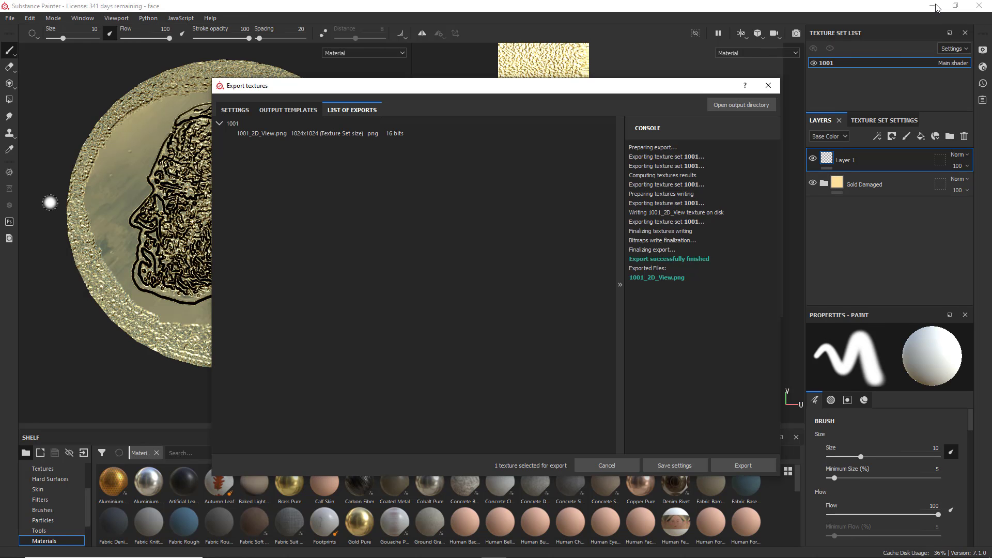
click(768, 85)
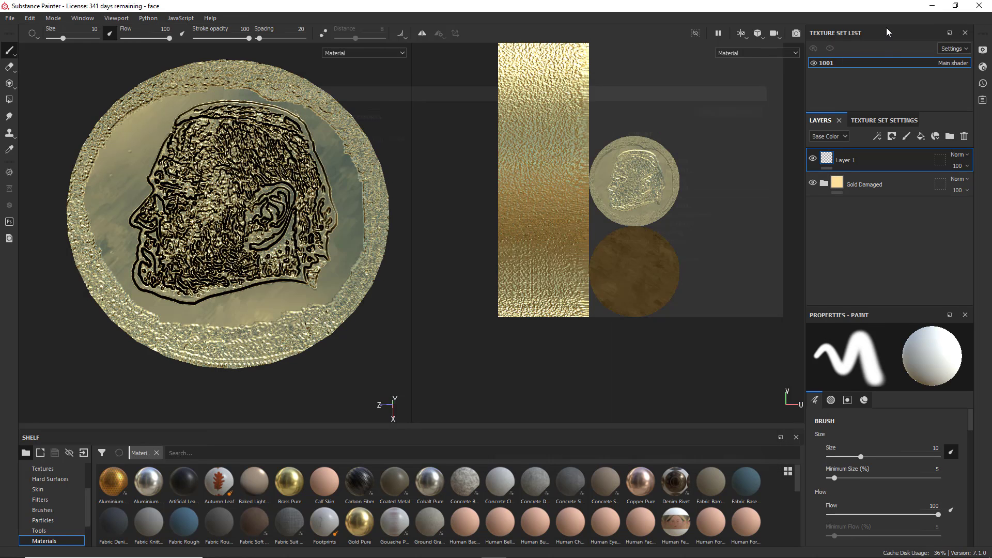
click(932, 7)
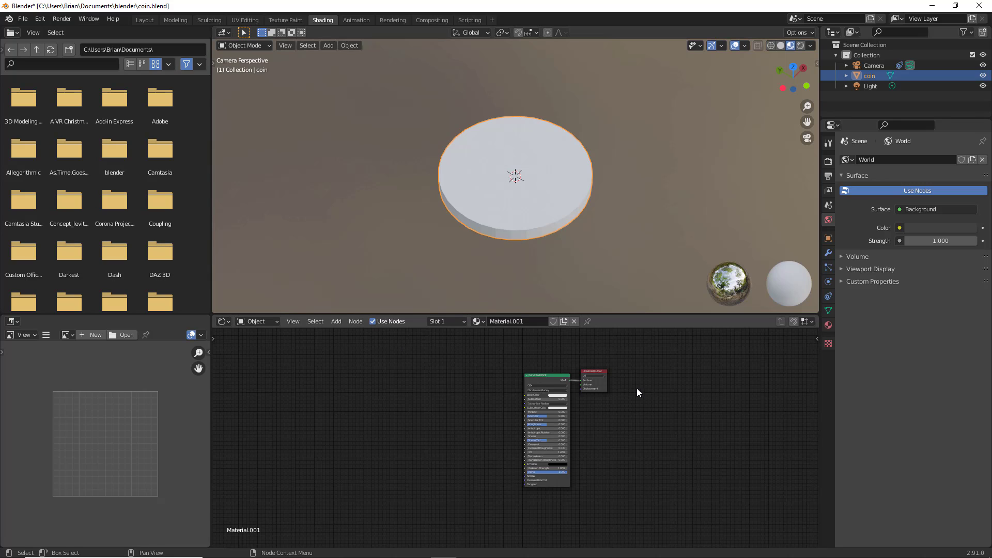
Step: Delete the old material nodes, unlink Material.001 and create a new material for the coin
scroll(566, 395, up, 1)
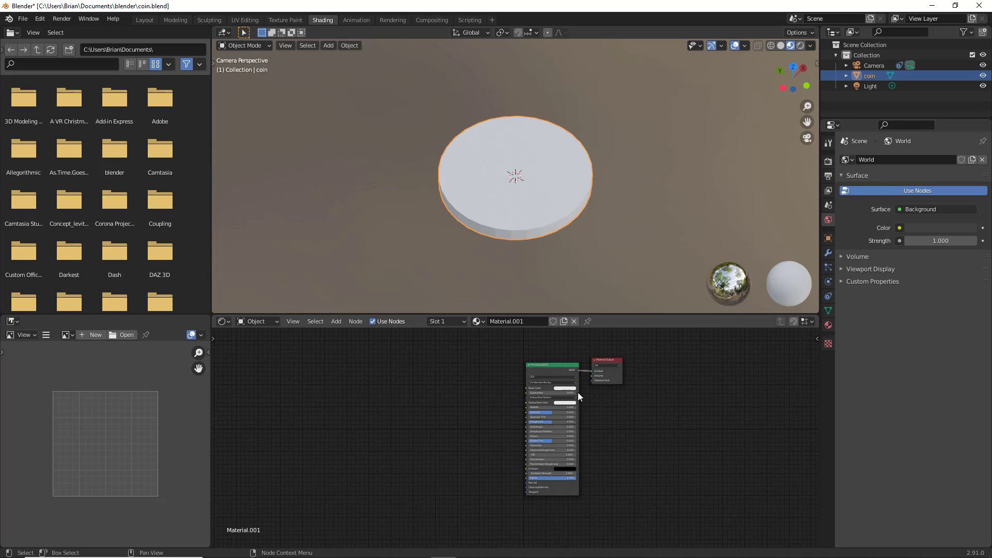
drag(514, 344, 702, 503)
key(x)
click(573, 322)
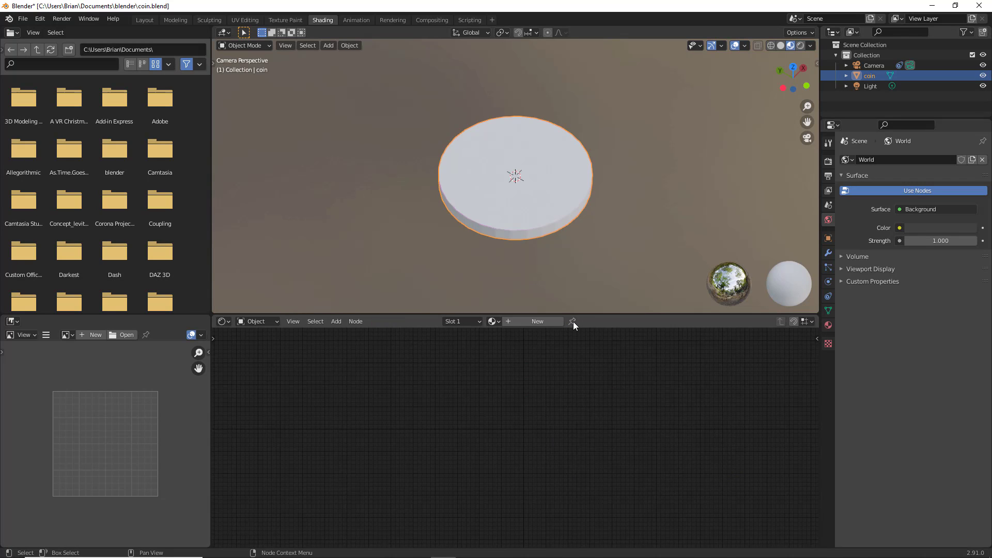
click(550, 323)
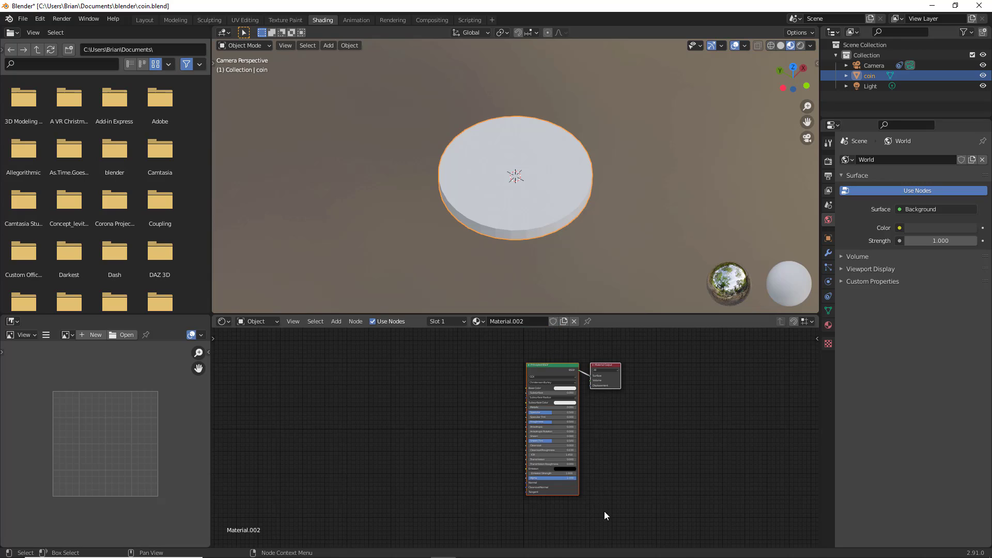
Step: Load 1001_2D_View.png into the Image Editor, then browse the node types available to add
click(118, 336)
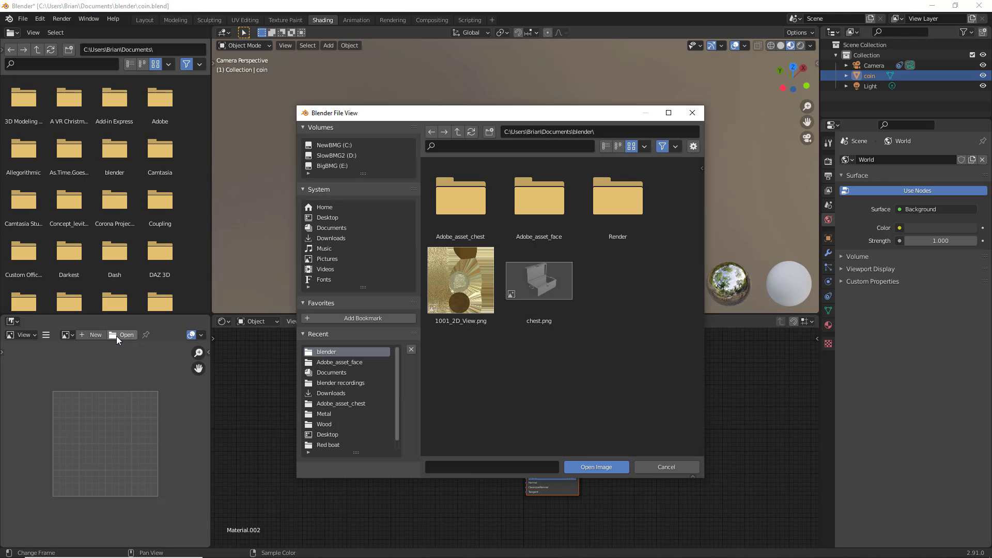
click(435, 275)
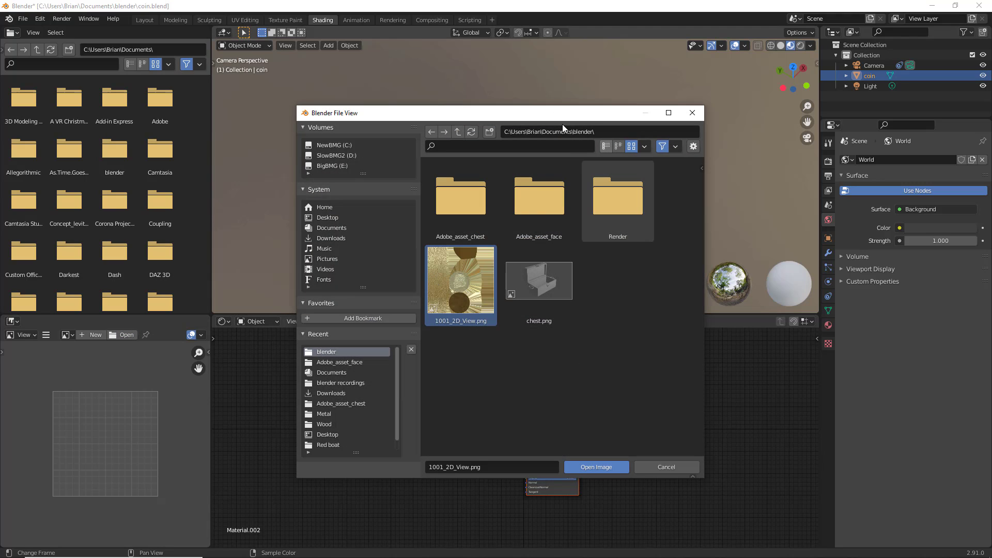
click(605, 466)
scroll(168, 451, up, 3)
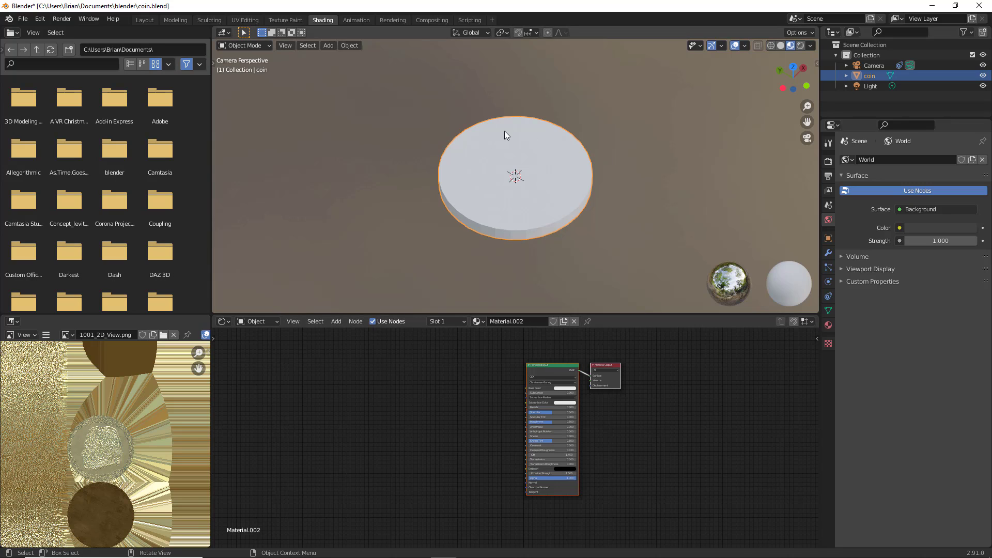
click(355, 321)
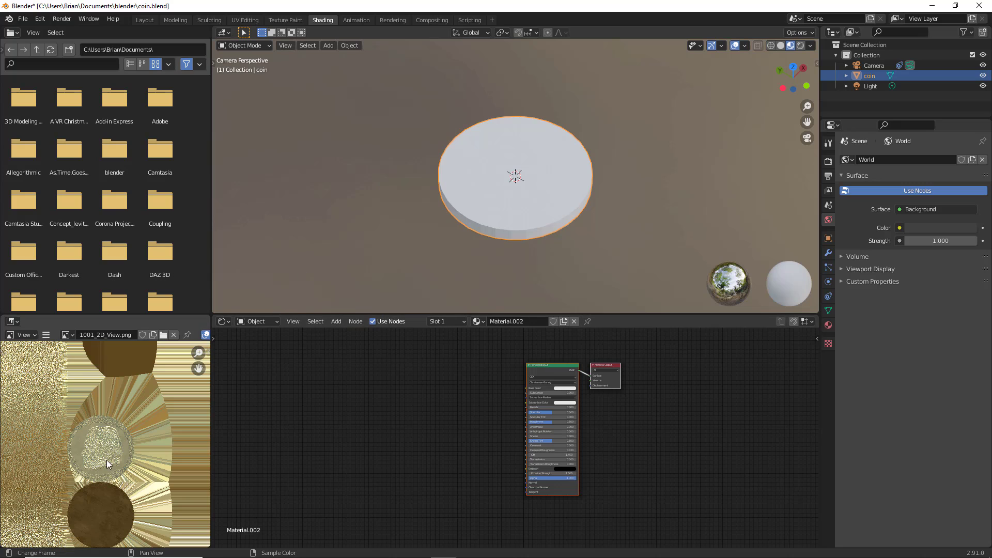
scroll(127, 445, down, 6)
scroll(86, 442, up, 5)
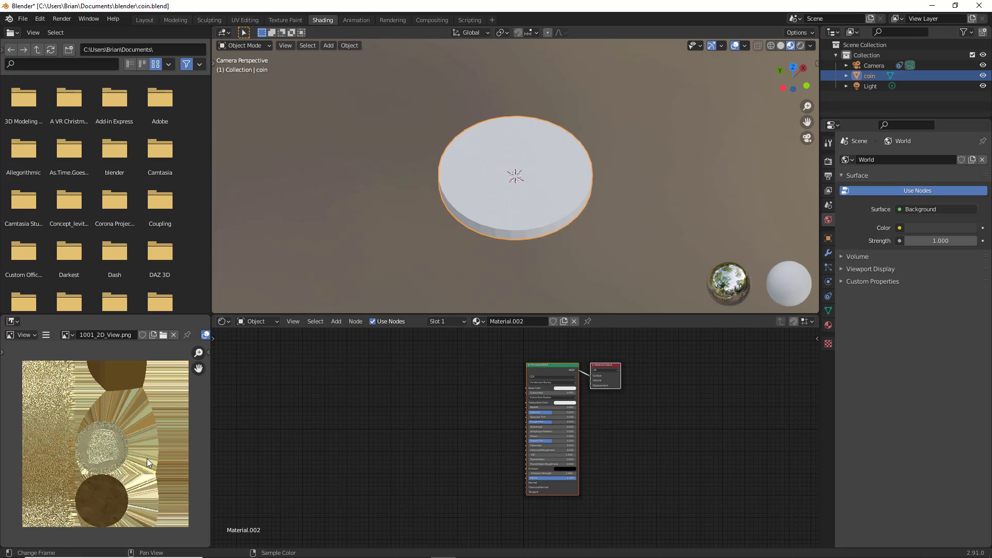
click(354, 321)
Step: Add an Image Texture node left of the shader and load 1001_2D_View.png into it
mouse_move(344, 323)
mouse_move(358, 361)
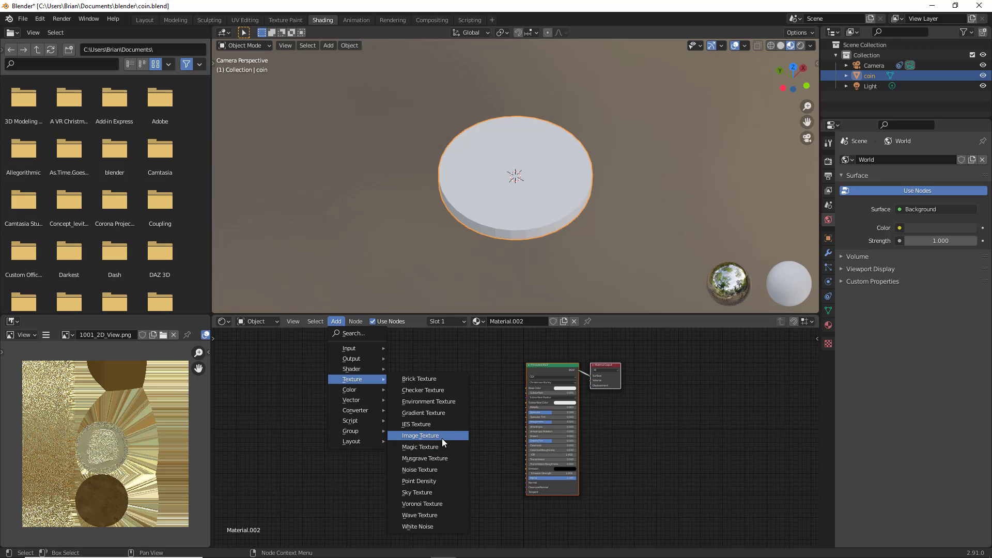
click(442, 438)
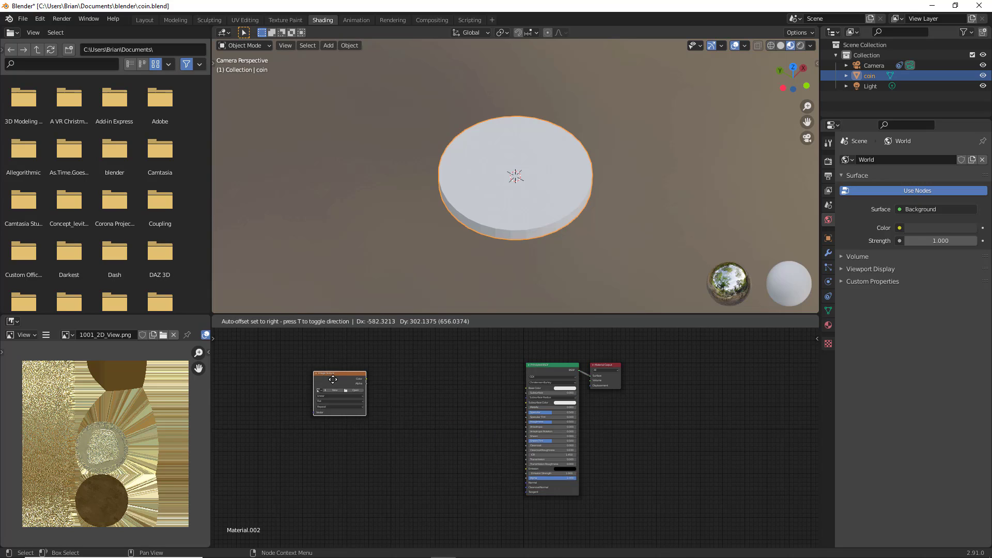
click(356, 383)
click(401, 402)
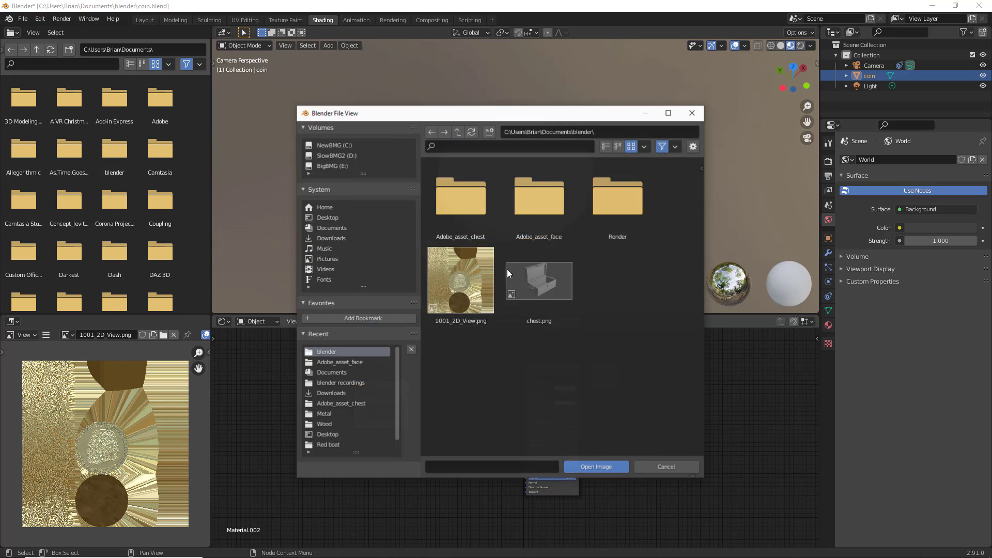
click(462, 280)
click(595, 466)
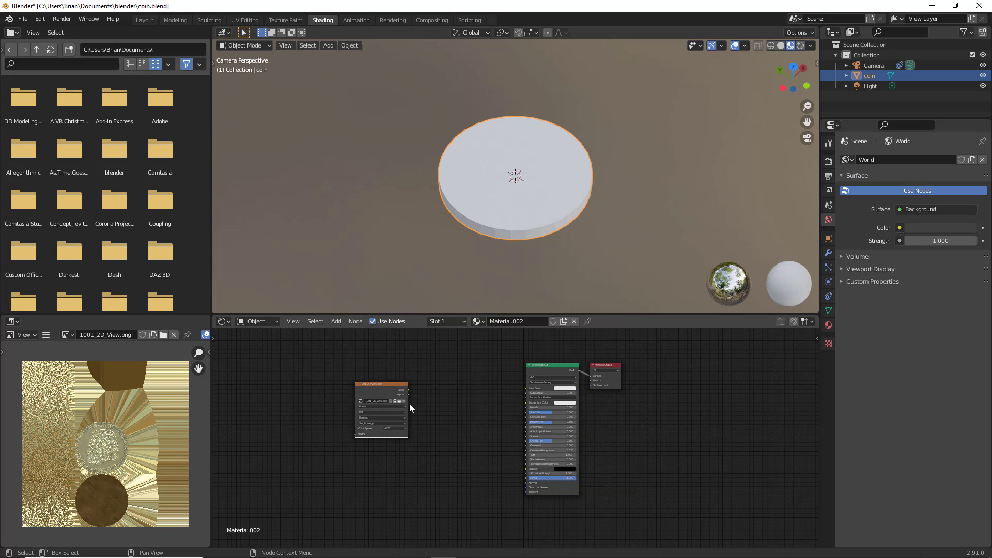
Step: Link the texture Color to Base Color, Specular, Emission and Subsurface Color, previewing in Rendered shading
scroll(409, 404, up, 3)
drag(315, 348, 536, 345)
drag(265, 337, 535, 381)
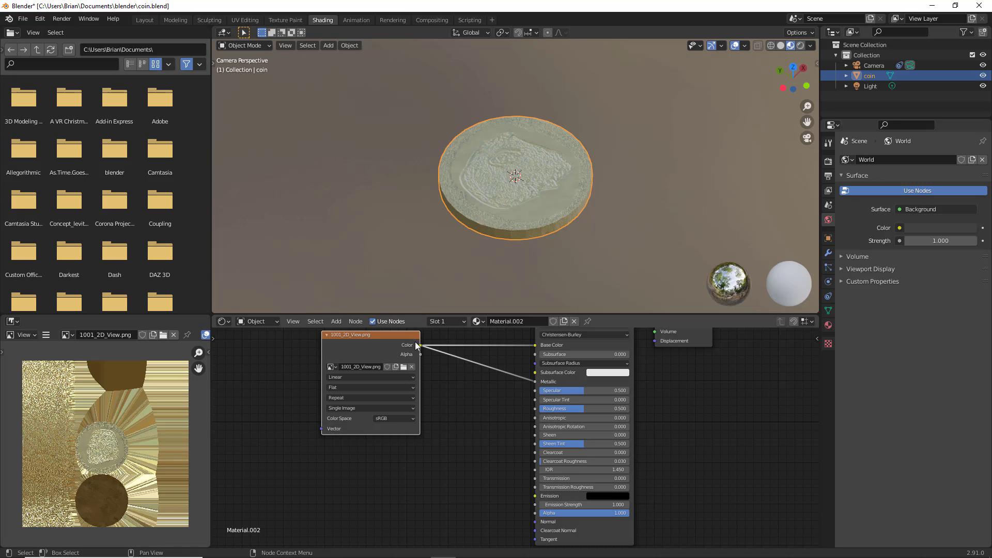
drag(423, 345, 535, 391)
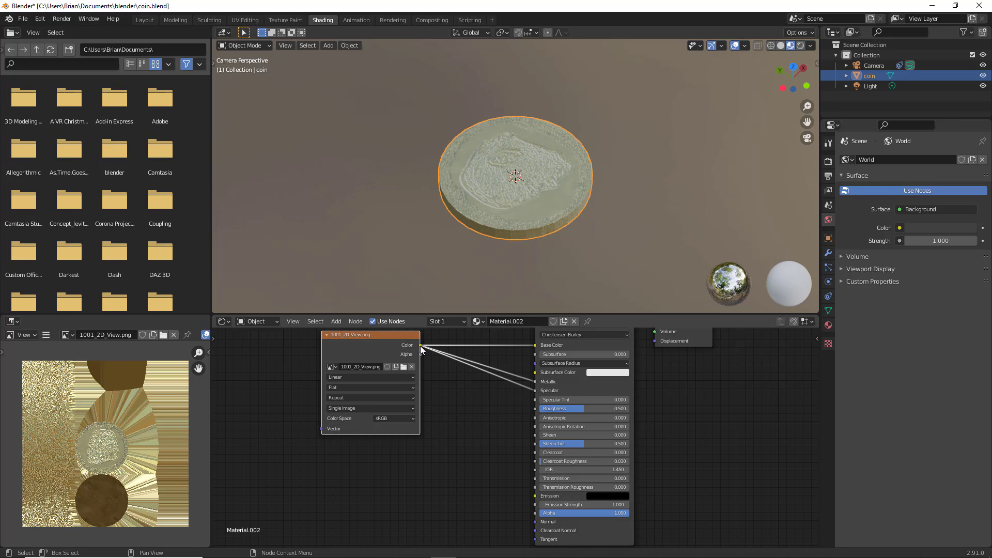
drag(421, 345, 536, 408)
drag(422, 347, 535, 522)
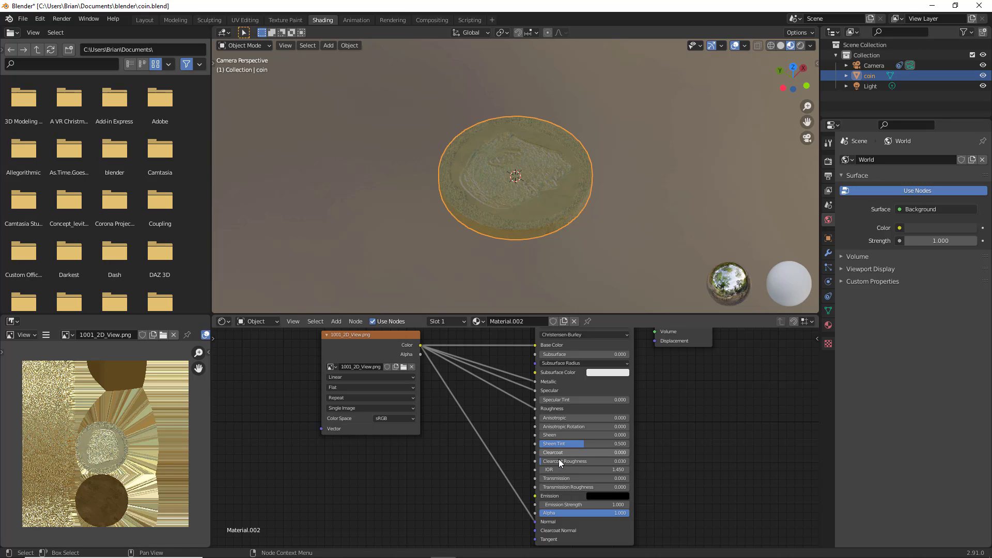
key(z)
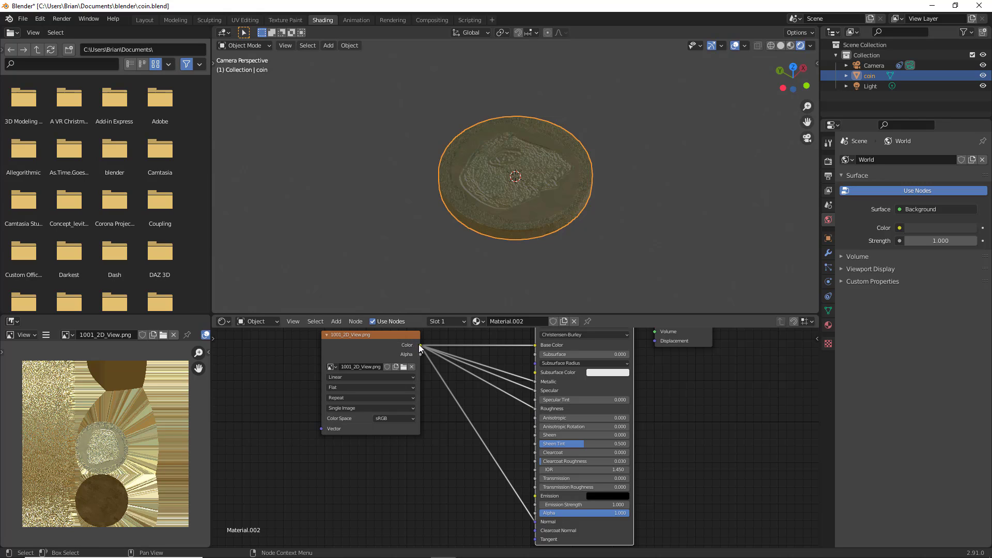
drag(421, 345, 526, 455)
scroll(535, 373, down, 1)
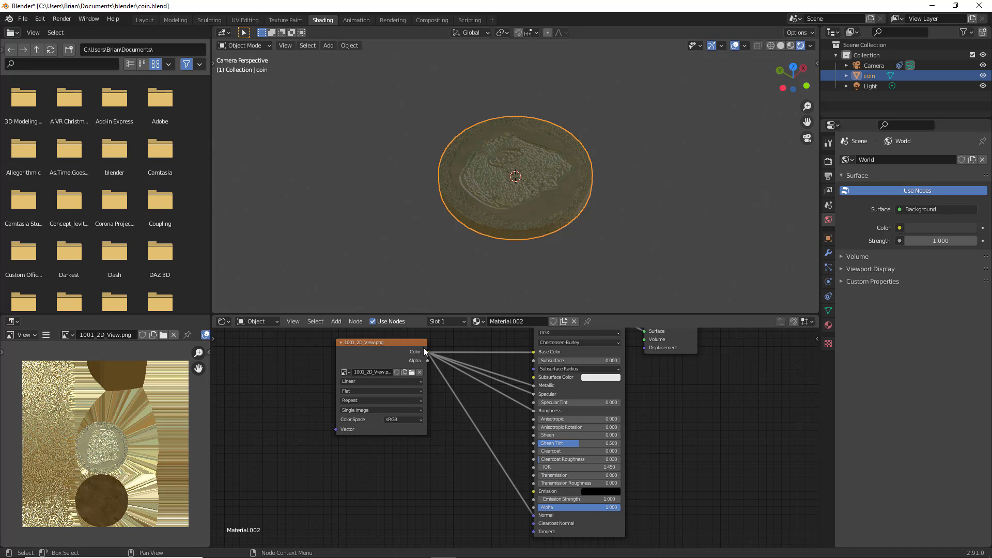
Step: Link the texture Color to Emission and Clearcoat Roughness, detaching a lower input link
drag(426, 352, 529, 491)
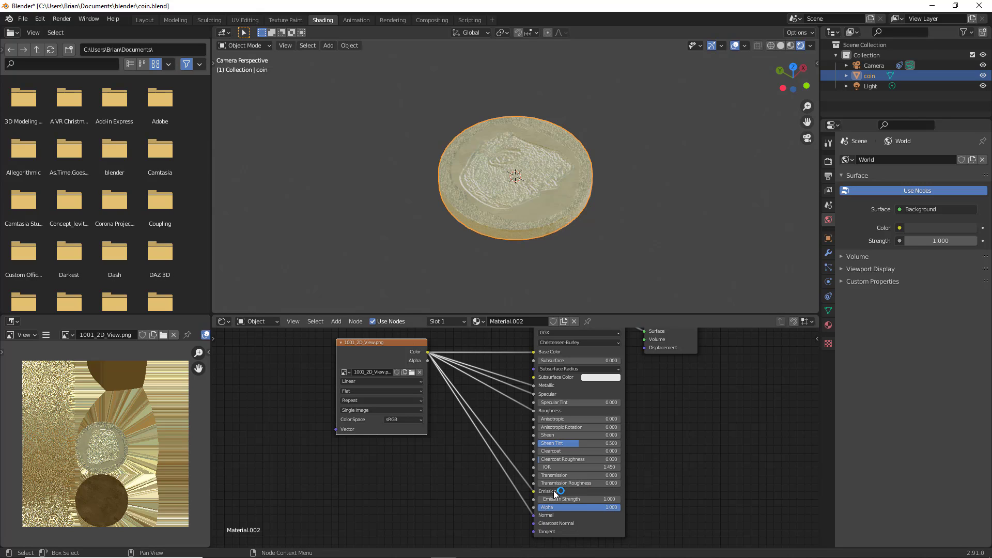
drag(535, 509, 426, 364)
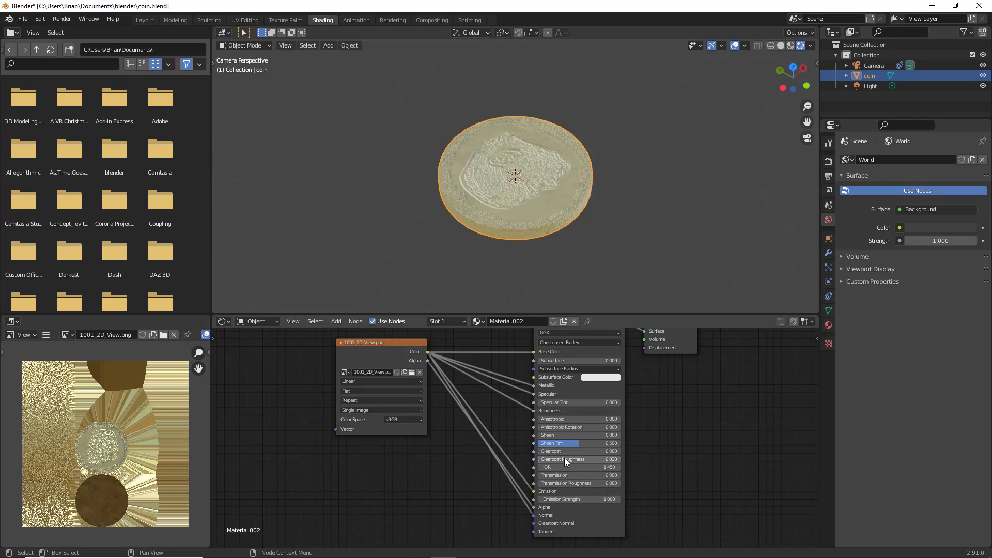
drag(534, 464, 432, 357)
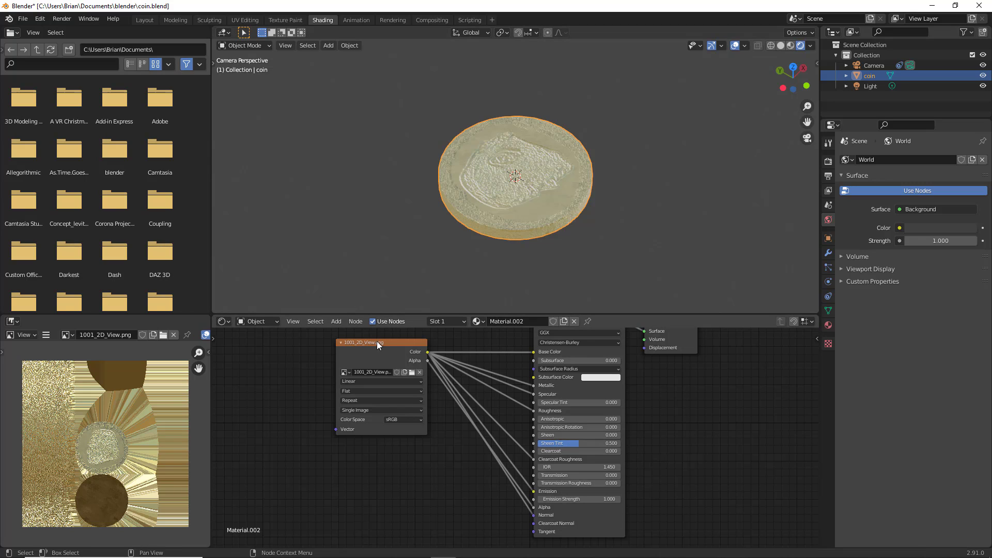
Step: Move the Image Texture node down-right and shift the Principled BSDF slightly left
drag(381, 343, 403, 373)
scroll(665, 390, down, 2)
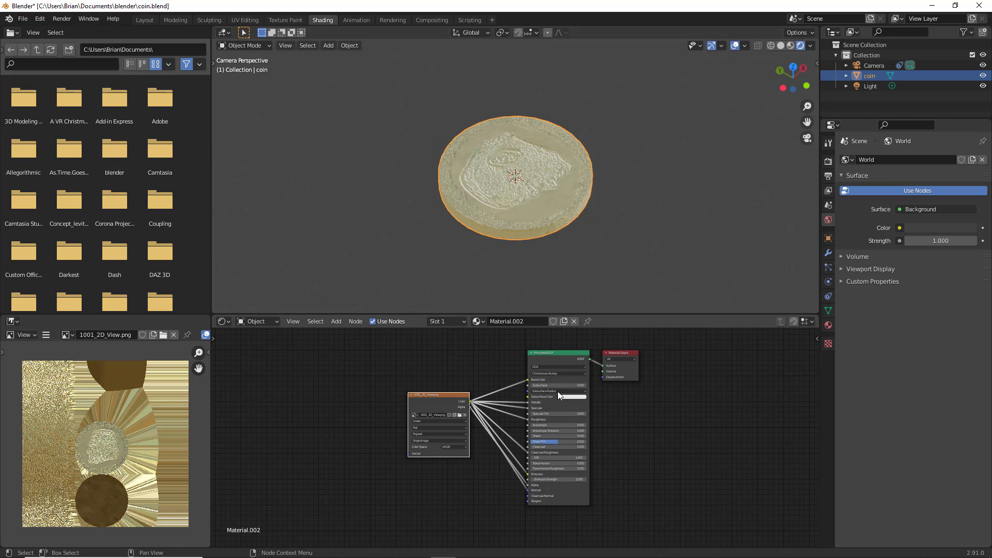
click(558, 355)
drag(558, 355, 544, 356)
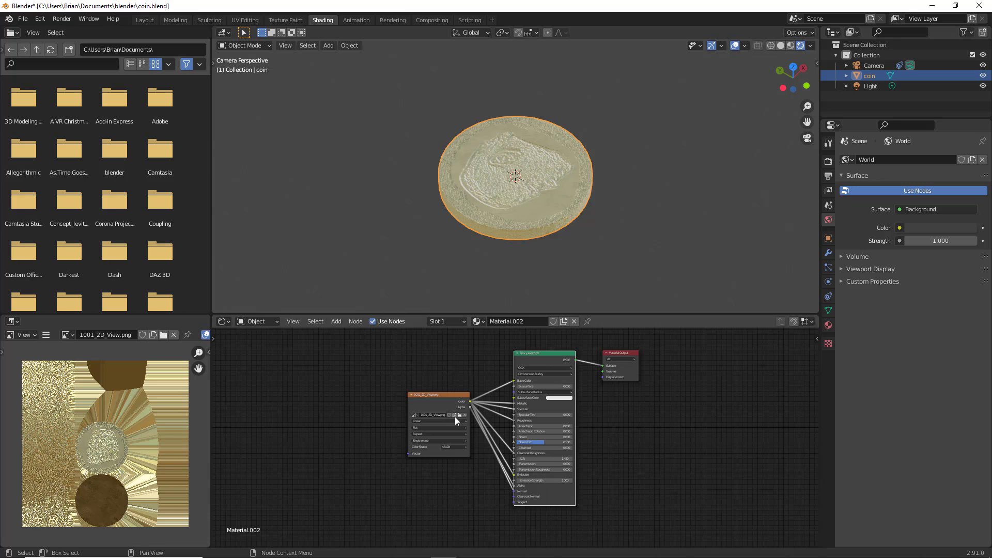
mouse_move(314, 552)
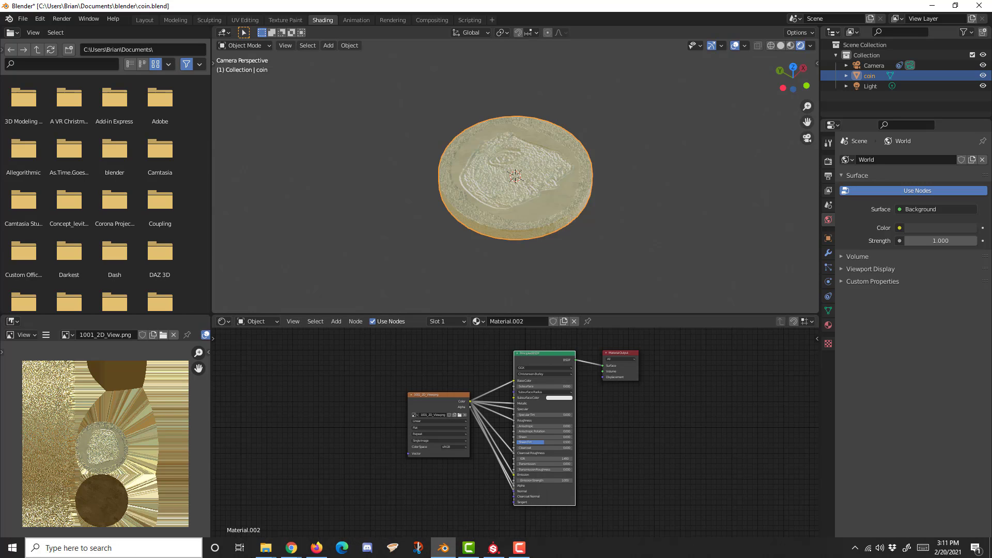
mouse_move(498, 552)
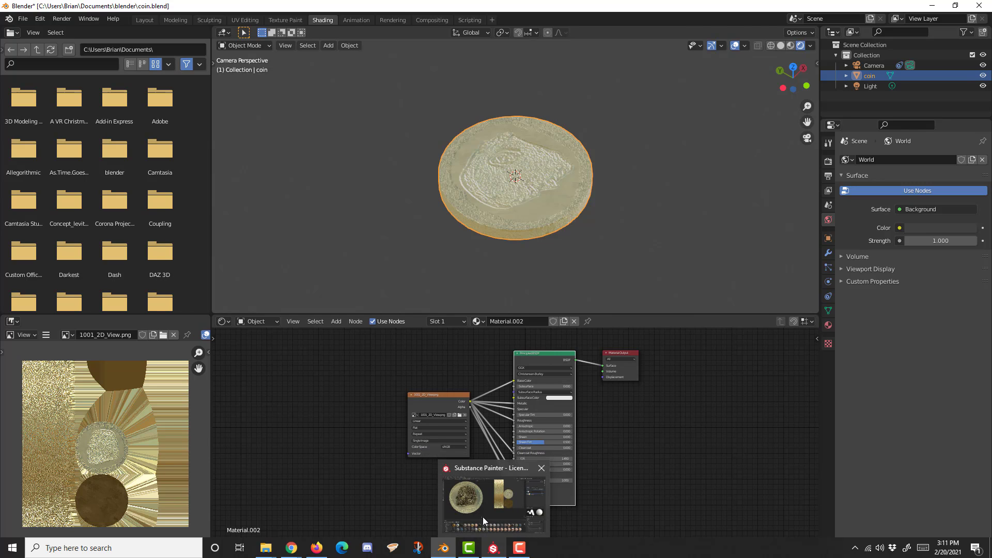
mouse_move(466, 495)
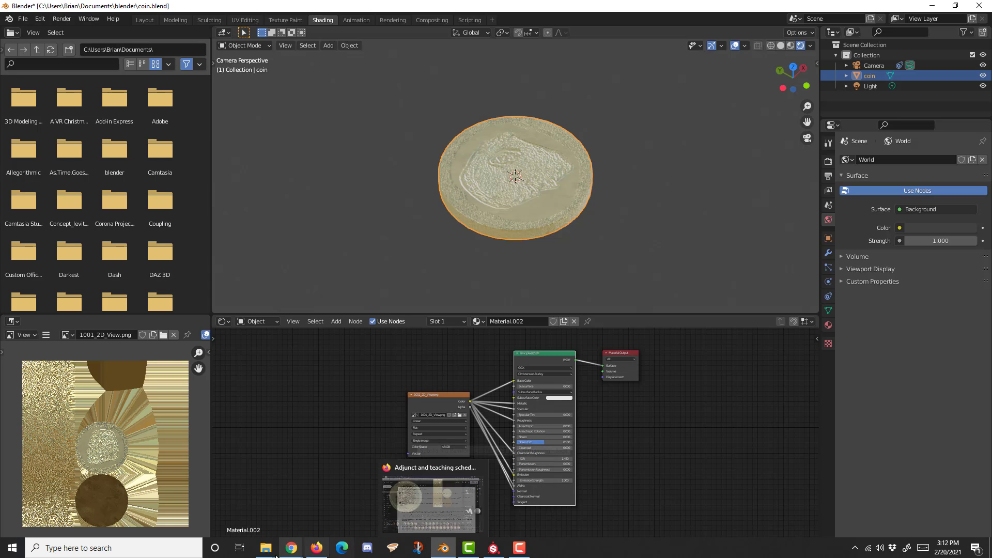
mouse_move(266, 548)
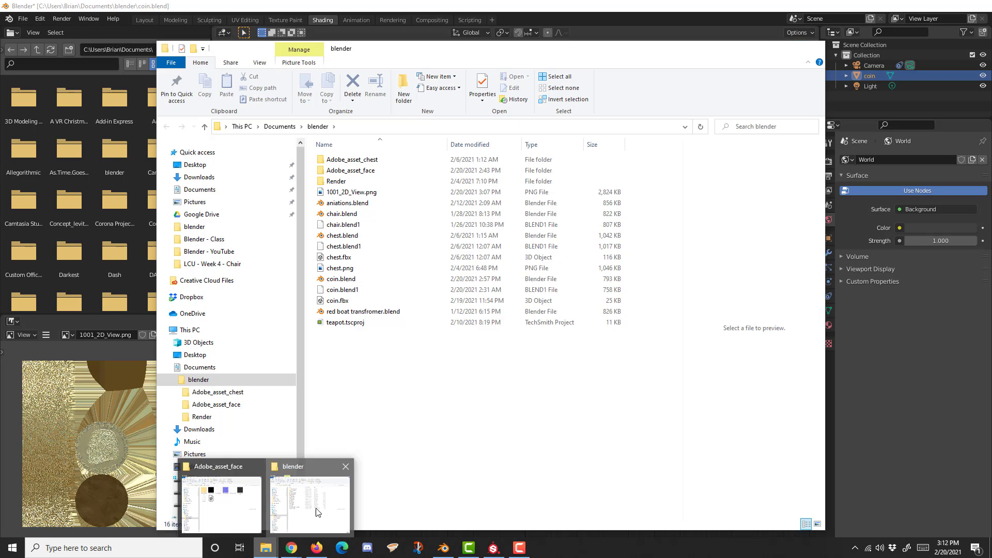
click(317, 503)
click(380, 171)
double_click(379, 170)
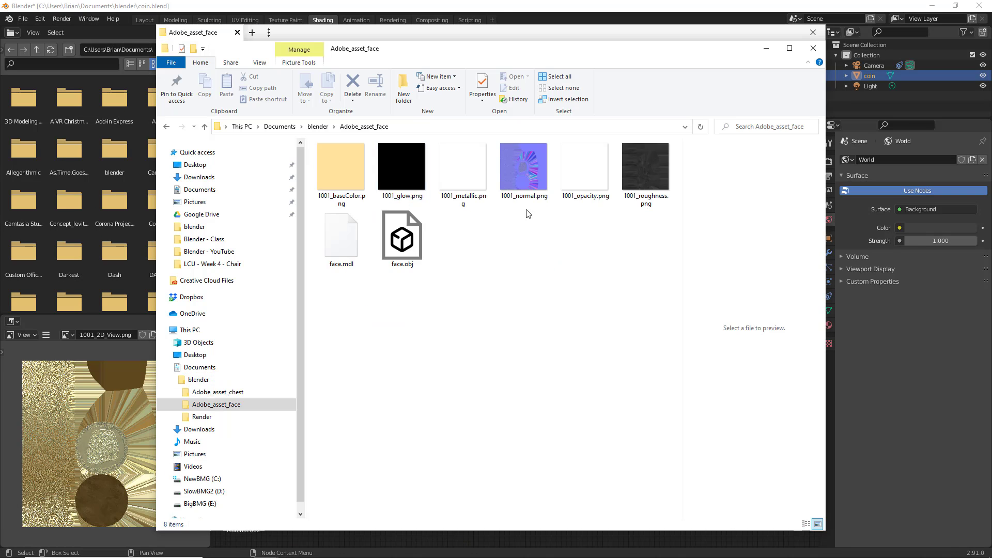
click(531, 188)
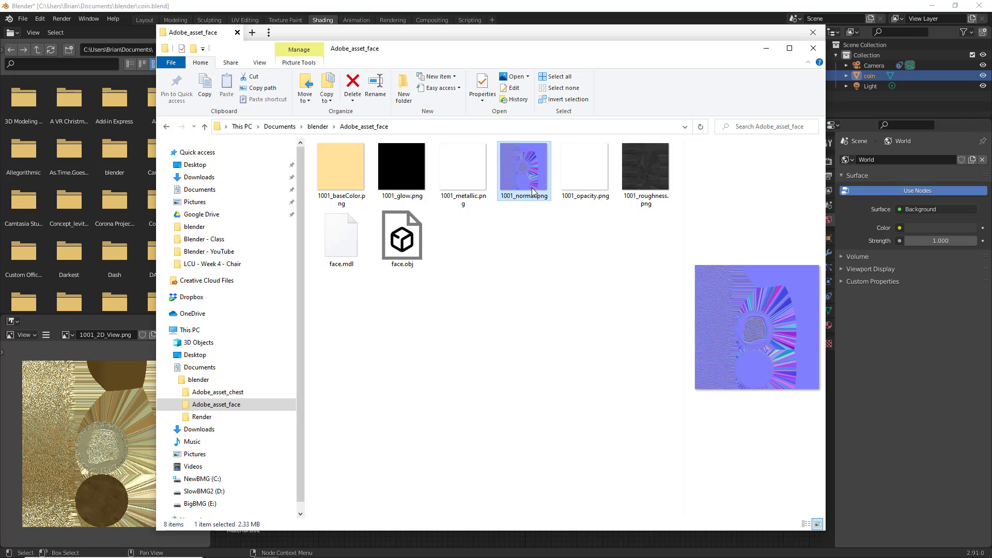
click(590, 174)
click(645, 164)
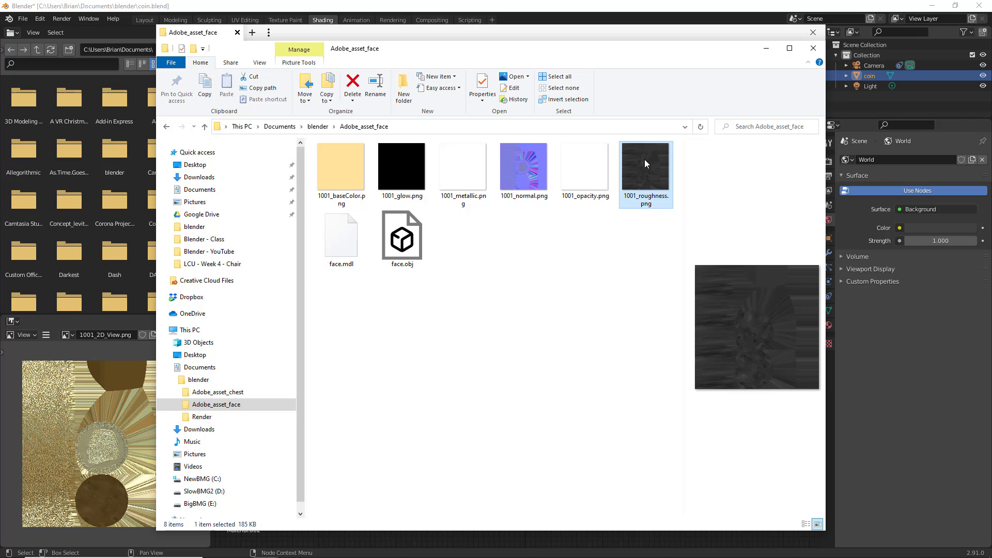
click(470, 173)
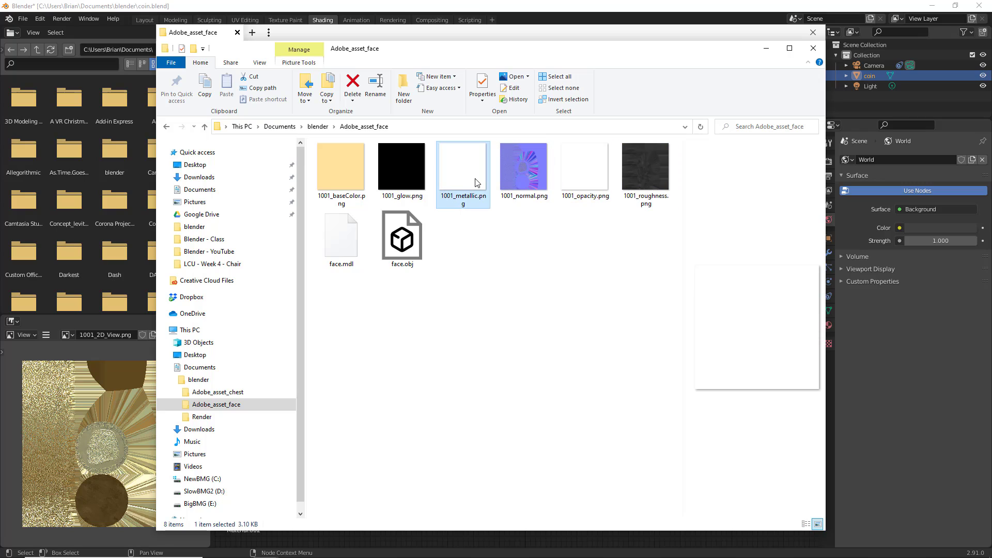
click(412, 180)
click(350, 176)
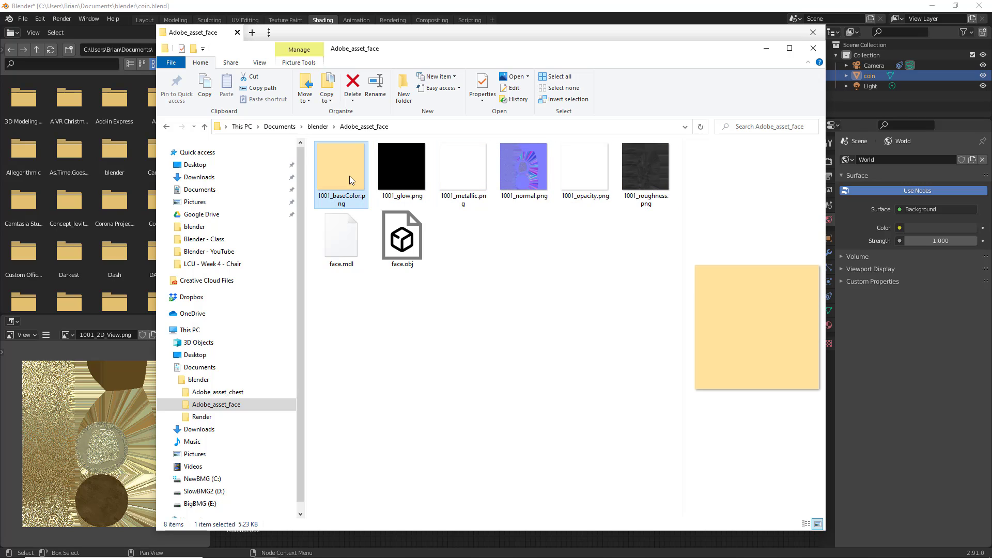
click(341, 240)
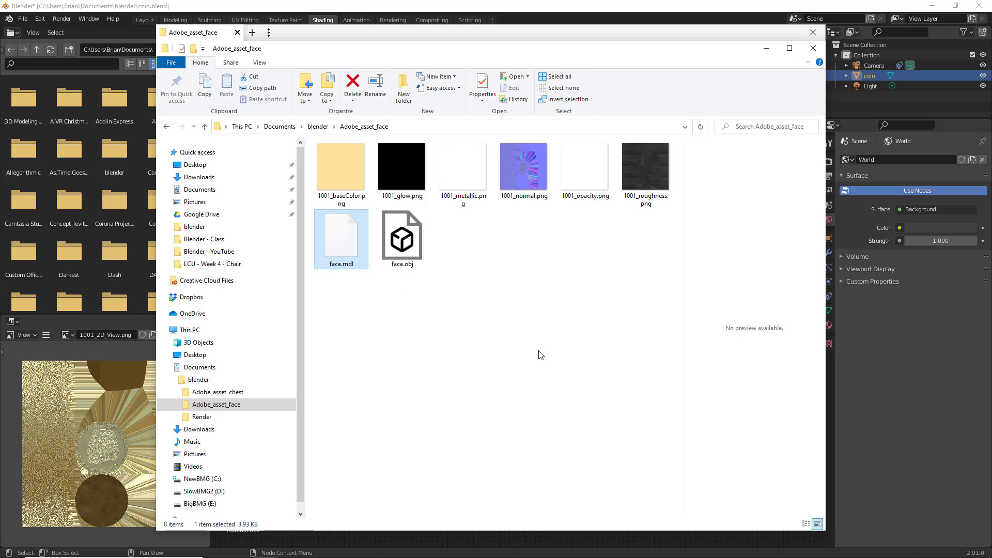
click(414, 250)
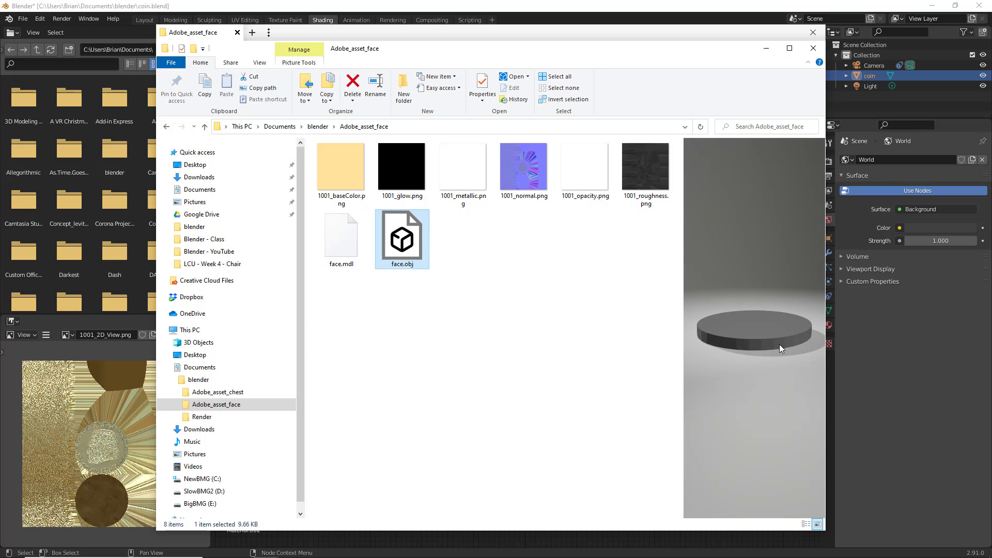
click(702, 13)
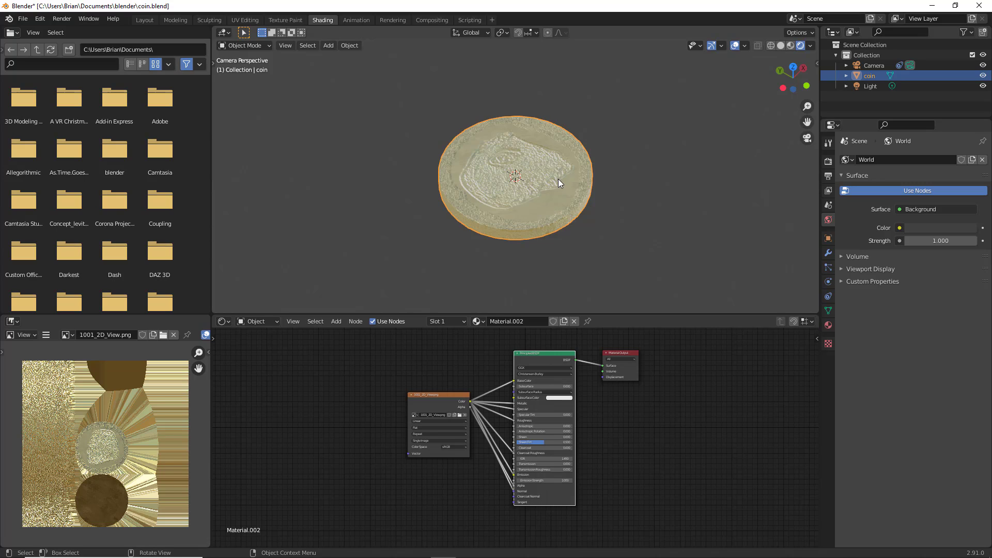
Step: Save the textured coin project as coin.blend
click(22, 18)
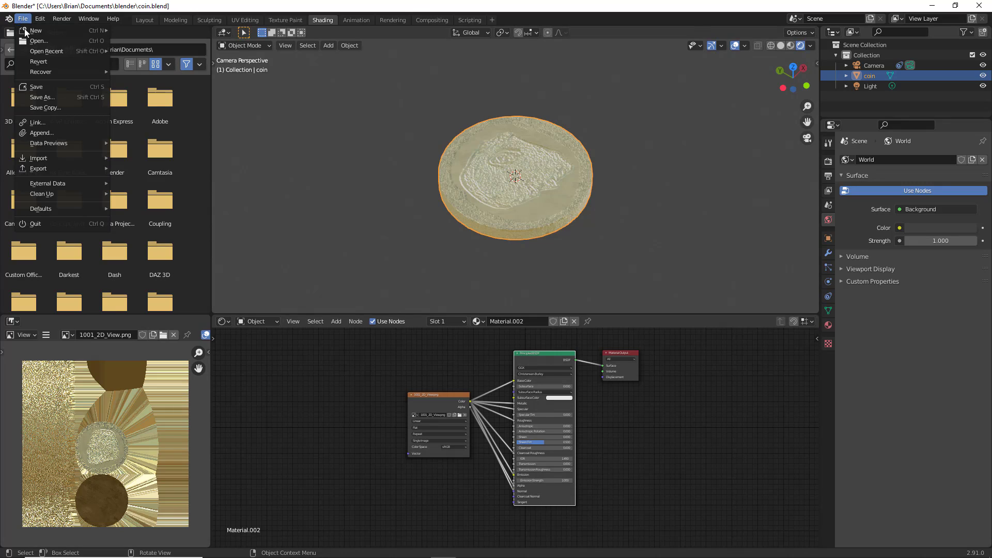
click(36, 87)
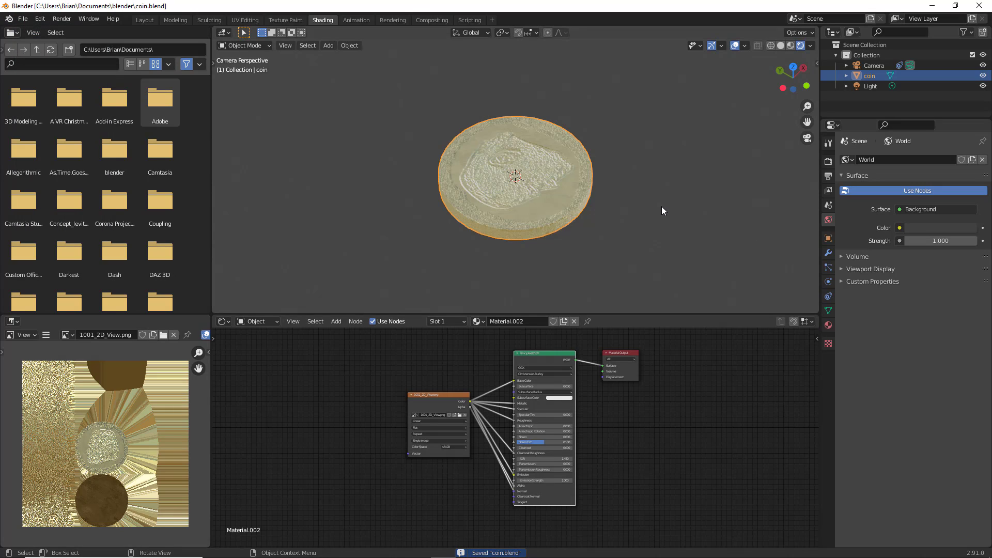
click(23, 19)
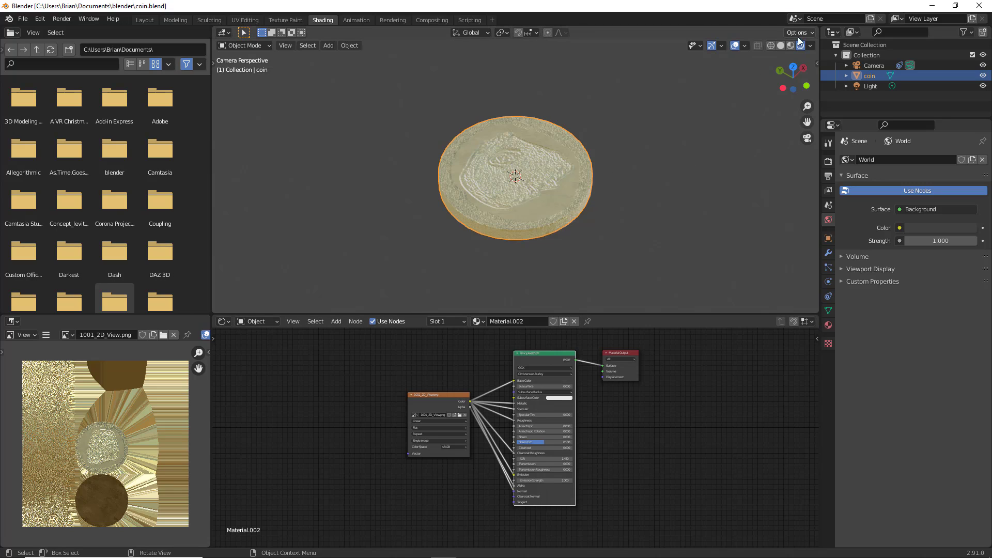
Step: In the Layout workspace, zoom out and select the camera to check its tracking
click(144, 20)
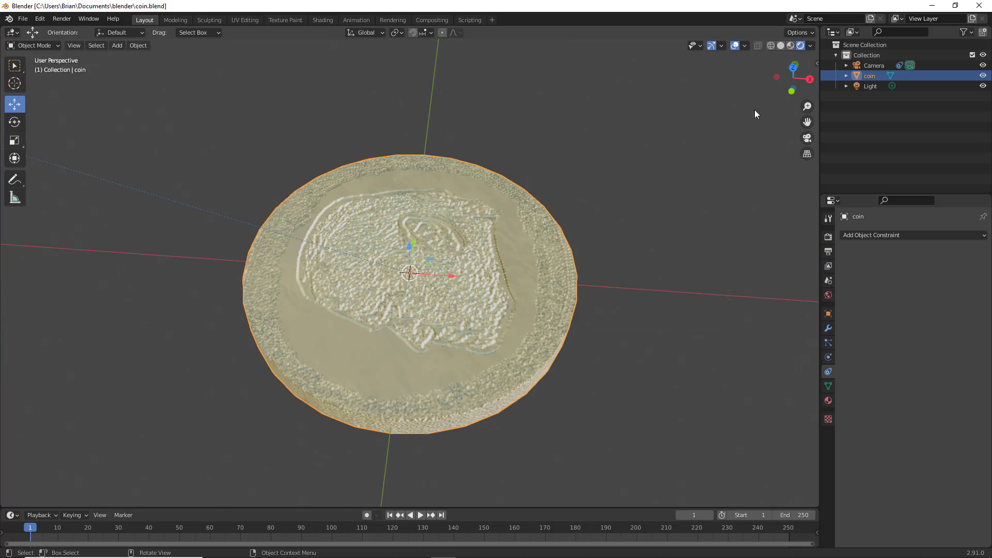
scroll(422, 328, down, 6)
scroll(425, 312, down, 3)
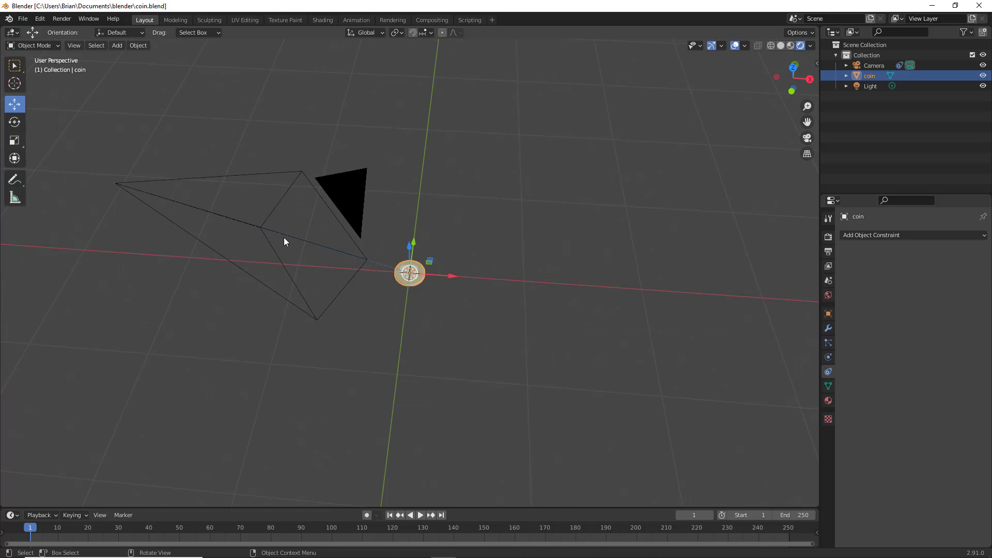
click(250, 230)
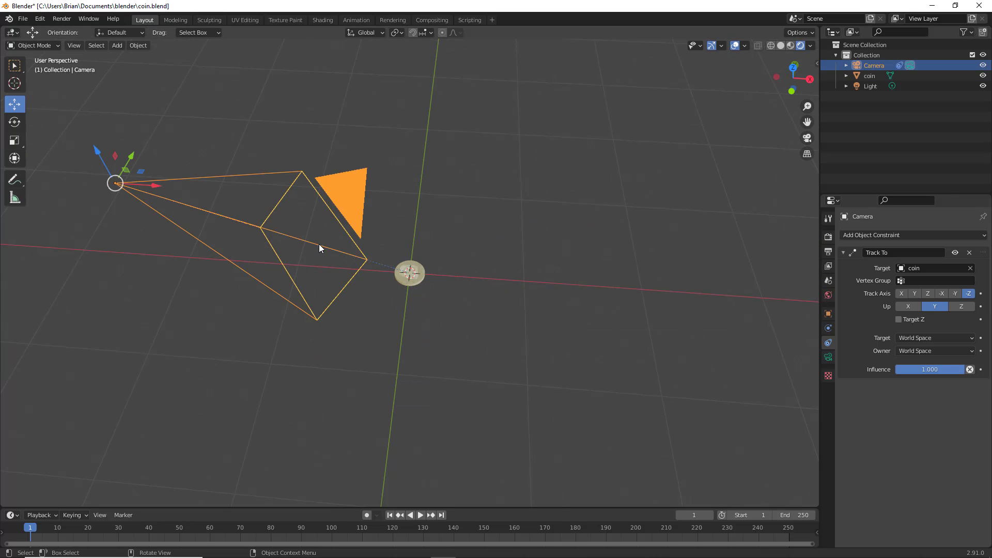
Step: Render the current frame of the coin with Render Image
click(64, 22)
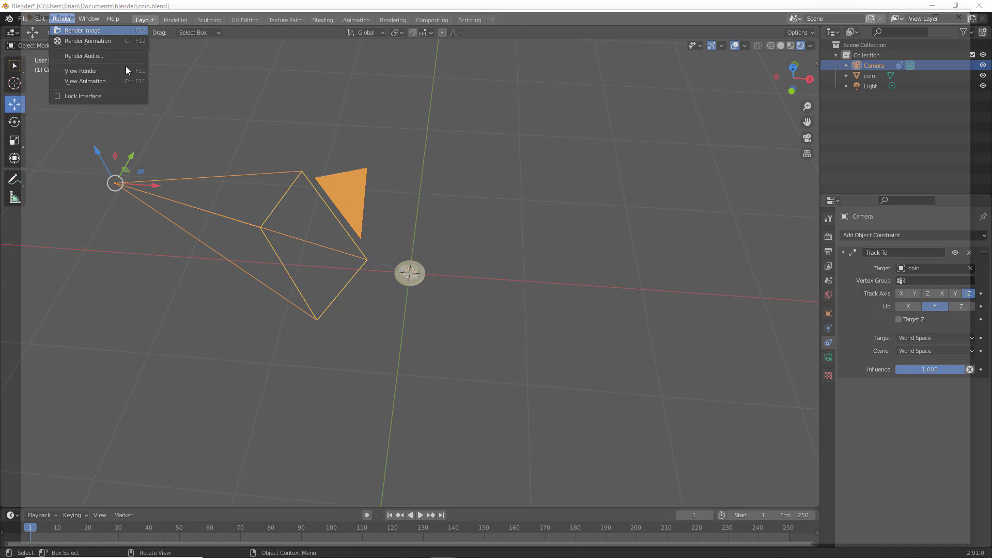
click(73, 29)
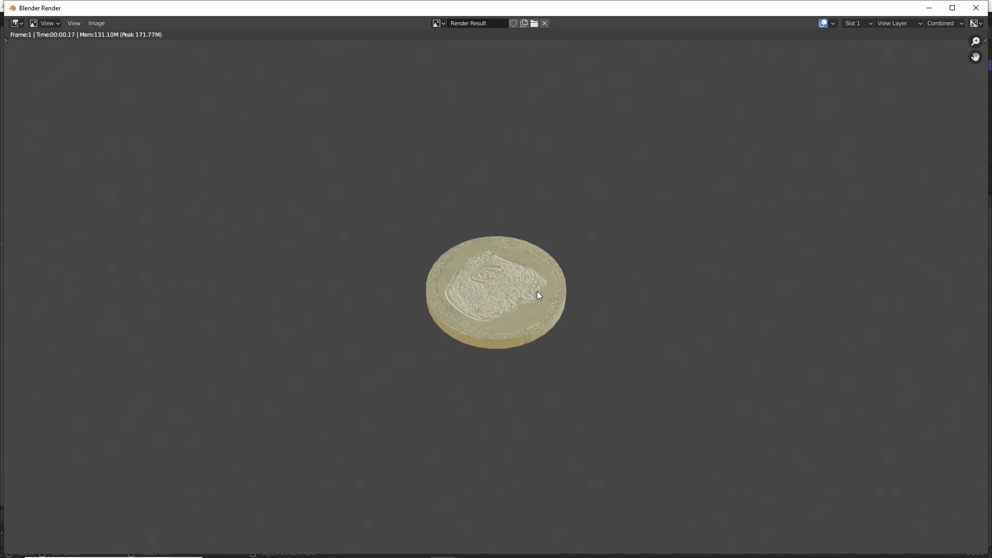
scroll(535, 291, up, 6)
scroll(535, 294, down, 3)
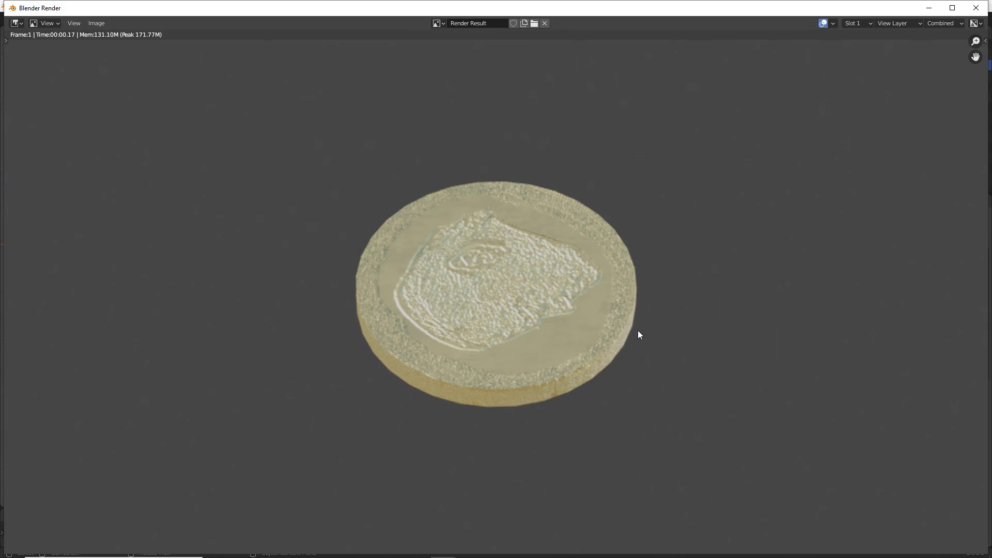